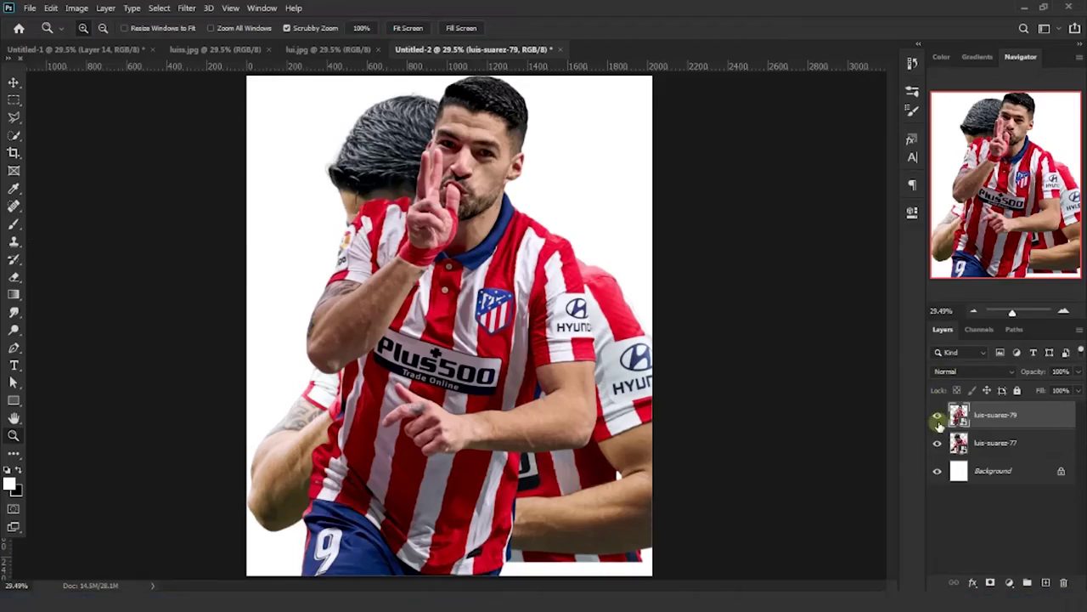
Step: Hide the luis-suarez-77 layer, then scale the luis-suarez-79 player down and position him against the canvas's lower edge
{"action": "left_click", "coordinate": [938, 443]}
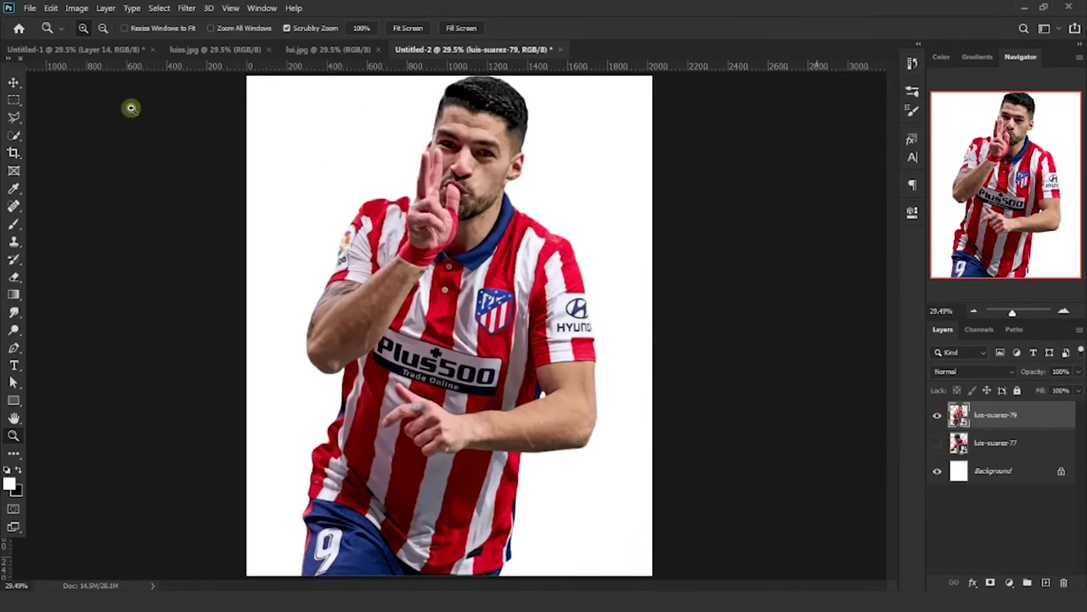
{"action": "left_click_drag", "start_coordinate": [604, 324], "coordinate": [586, 322]}
{"action": "left_click_drag", "start_coordinate": [532, 282], "coordinate": [544, 311]}
{"action": "left_click_drag", "start_coordinate": [530, 311], "coordinate": [534, 313]}
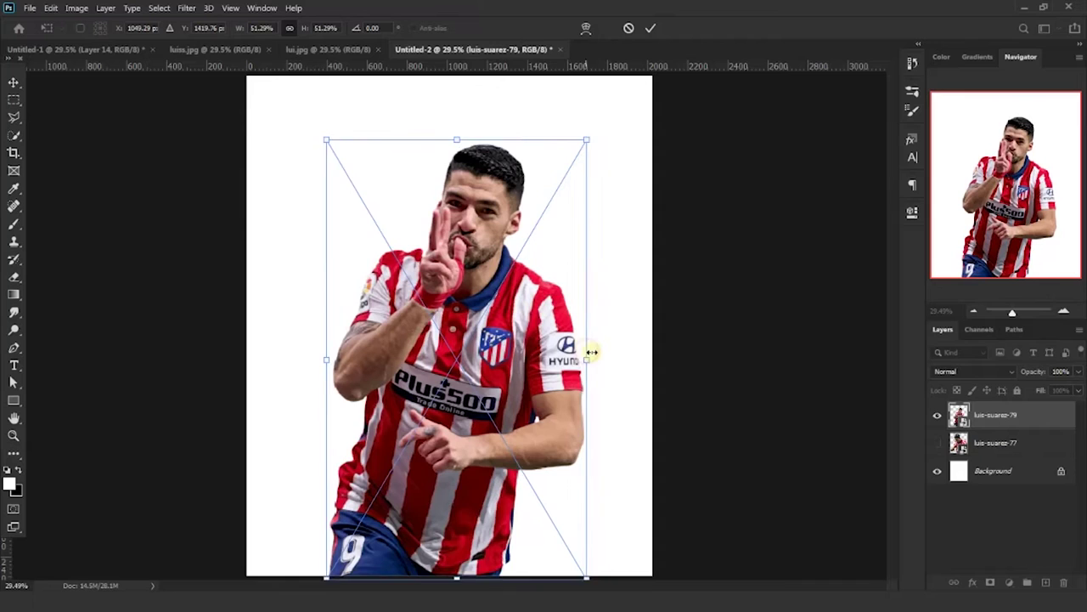
{"action": "left_click_drag", "start_coordinate": [592, 351], "coordinate": [600, 319]}
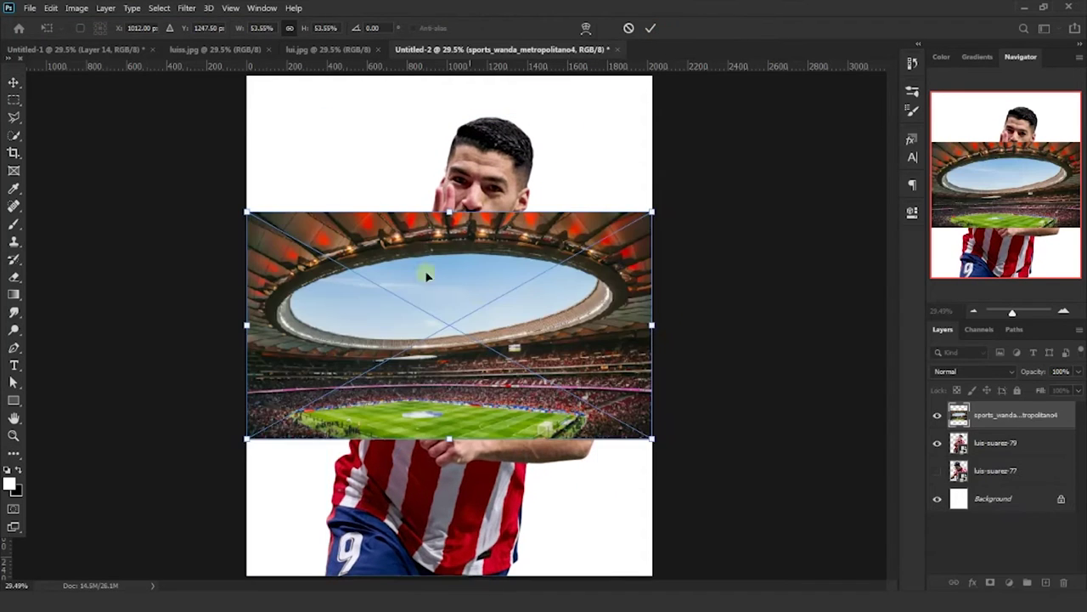
Step: Enlarge and place the stadium photo across the canvas, stack it beneath luis-suarez-79, and hide the player layer
{"action": "left_click_drag", "start_coordinate": [658, 325], "coordinate": [705, 425]}
{"action": "key", "text": "Return"}
{"action": "left_click_drag", "start_coordinate": [968, 442], "coordinate": [951, 417]}
{"action": "left_click", "coordinate": [938, 415]}
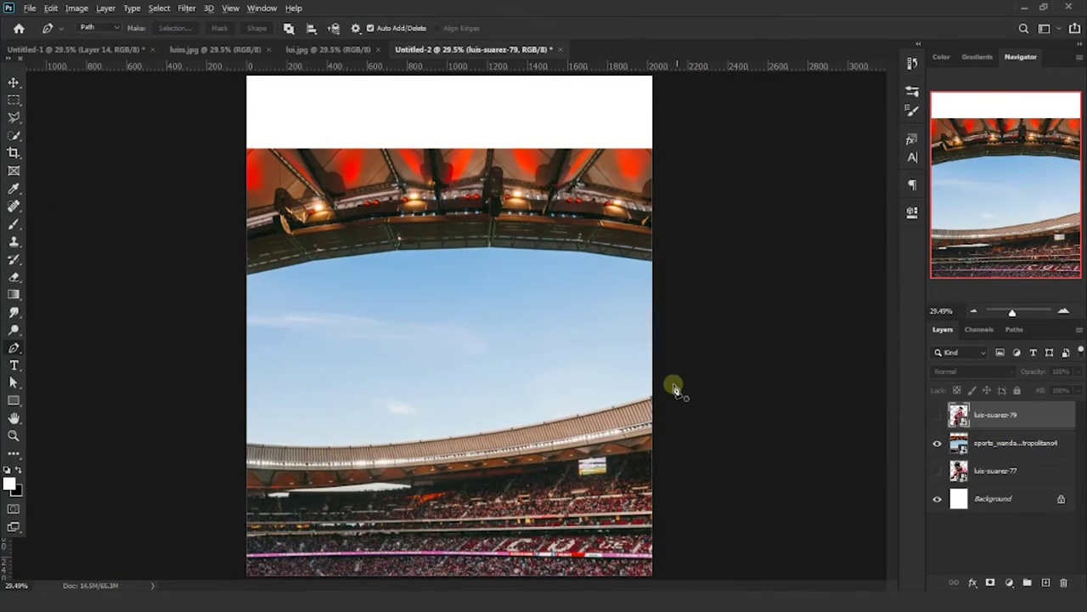
Step: Trace a closed Pen path along the stadium roof's upper edge and around the sky, and load it as a selection
{"action": "left_click", "coordinate": [671, 388]}
{"action": "scroll", "coordinate": [675, 389], "scroll_direction": "up", "scroll_amount": 3}
{"action": "left_click", "coordinate": [622, 407]}
{"action": "left_click_drag", "start_coordinate": [578, 422], "coordinate": [528, 436]}
{"action": "left_click_drag", "start_coordinate": [393, 462], "coordinate": [681, 398]}
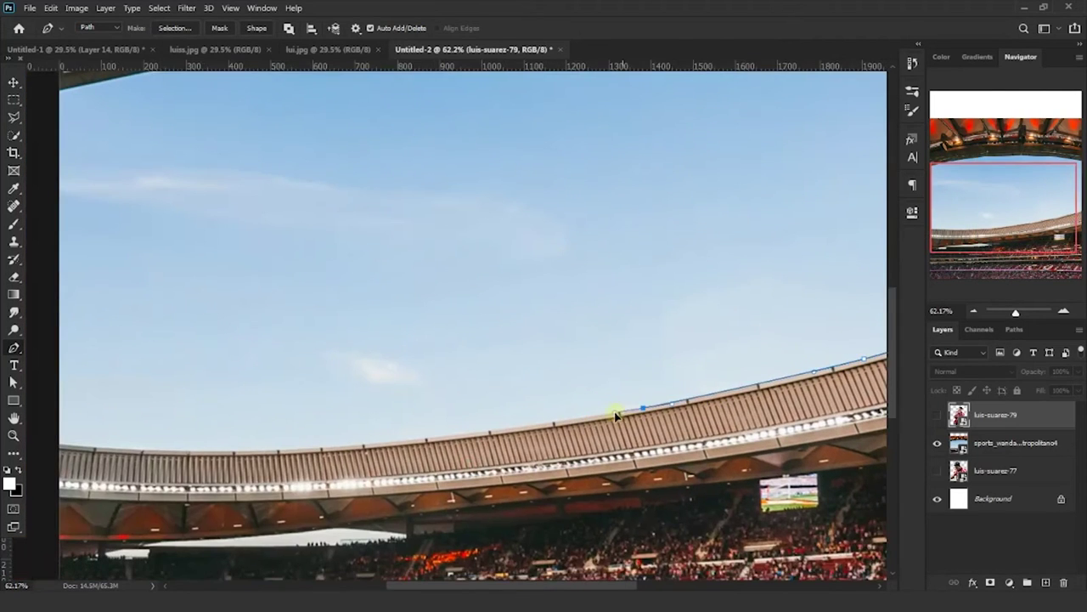
{"action": "left_click_drag", "start_coordinate": [442, 442], "coordinate": [672, 386]}
{"action": "left_click_drag", "start_coordinate": [580, 395], "coordinate": [515, 393]}
{"action": "left_click_drag", "start_coordinate": [424, 395], "coordinate": [575, 399]}
{"action": "left_click_drag", "start_coordinate": [432, 391], "coordinate": [394, 388]}
{"action": "scroll", "coordinate": [327, 381], "scroll_direction": "down", "scroll_amount": 8}
{"action": "left_click_drag", "start_coordinate": [302, 262], "coordinate": [308, 243]}
{"action": "left_click_drag", "start_coordinate": [327, 216], "coordinate": [365, 206]}
{"action": "left_click_drag", "start_coordinate": [445, 197], "coordinate": [519, 200]}
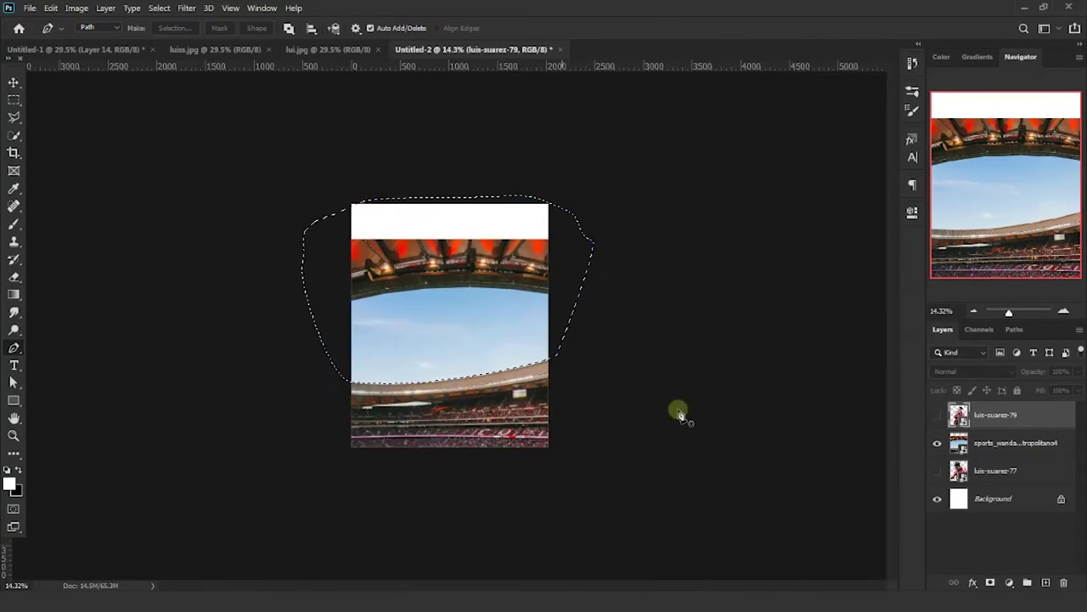
Step: Mask the selected sky out of the sports_wanda_metropolitano4 layer and show the player layer again
{"action": "left_click", "coordinate": [1011, 444]}
{"action": "left_click", "coordinate": [991, 583], "text": "alt"}
{"action": "right_click", "coordinate": [399, 352]}
{"action": "left_click", "coordinate": [428, 359]}
{"action": "left_click_drag", "start_coordinate": [561, 418], "coordinate": [618, 429]}
{"action": "right_click", "coordinate": [580, 392]}
{"action": "left_click", "coordinate": [613, 399]}
{"action": "left_click", "coordinate": [937, 415]}
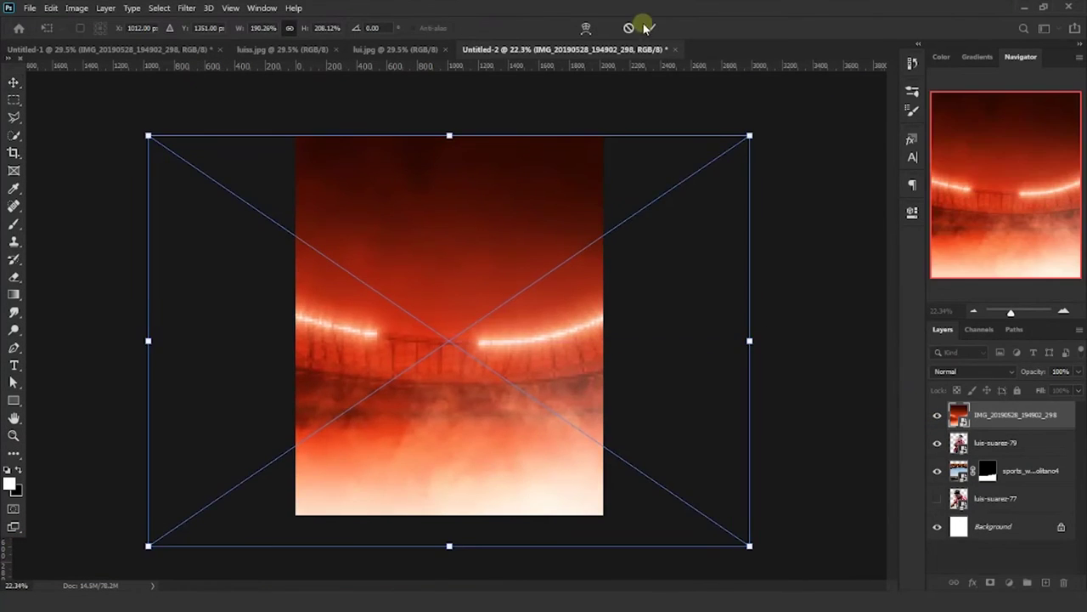
Step: Move IMG_20190528_194902_298 below the stadium layer, rotate it about -5°, and enlarge it to fill the sky behind the player
{"action": "left_click_drag", "start_coordinate": [1034, 410], "coordinate": [1023, 484]}
{"action": "left_click_drag", "start_coordinate": [540, 327], "coordinate": [539, 379]}
{"action": "left_click_drag", "start_coordinate": [755, 178], "coordinate": [750, 164]}
{"action": "mouse_move", "coordinate": [702, 223]}
{"action": "left_mouse_down"}
{"action": "mouse_move", "coordinate": [684, 237]}
{"action": "mouse_move", "coordinate": [696, 236]}
{"action": "left_mouse_up"}
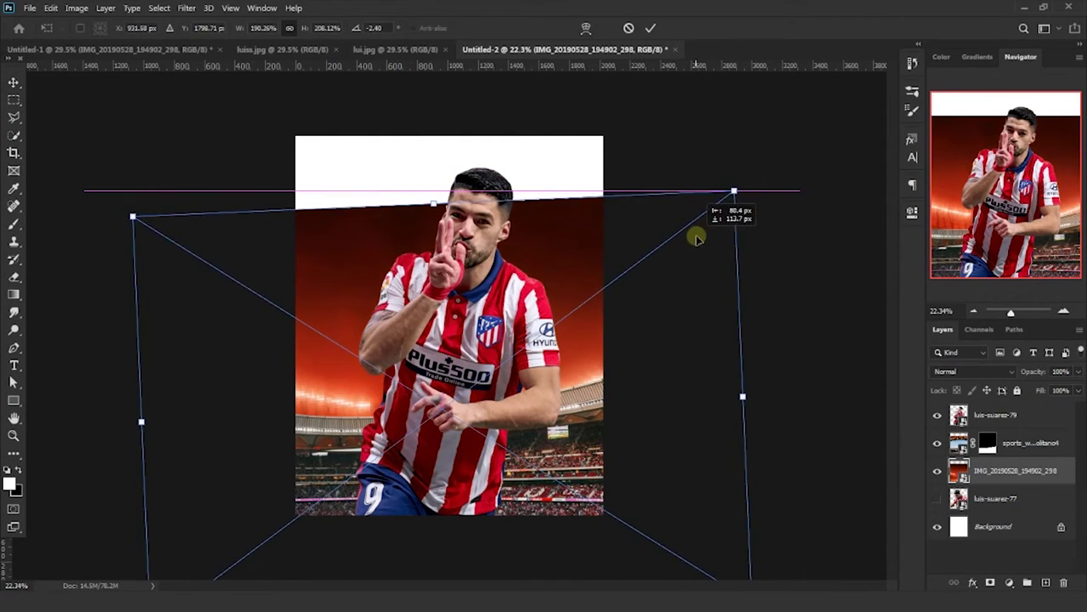
{"action": "left_click_drag", "start_coordinate": [744, 399], "coordinate": [770, 289]}
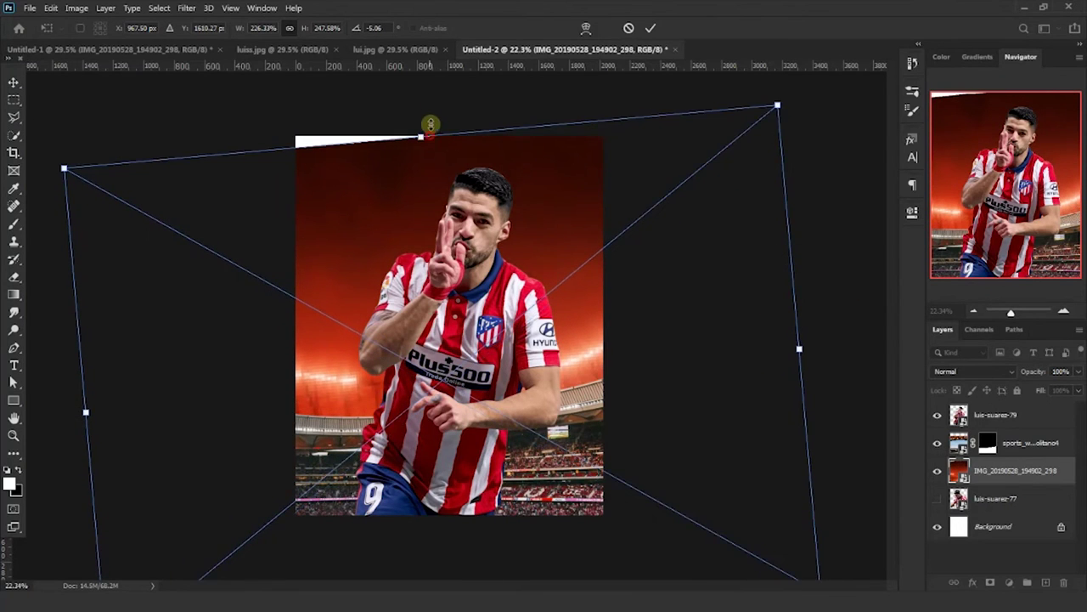
{"action": "left_click_drag", "start_coordinate": [431, 125], "coordinate": [428, 94]}
{"action": "left_click_drag", "start_coordinate": [493, 209], "coordinate": [494, 227]}
{"action": "left_click", "coordinate": [650, 28]}
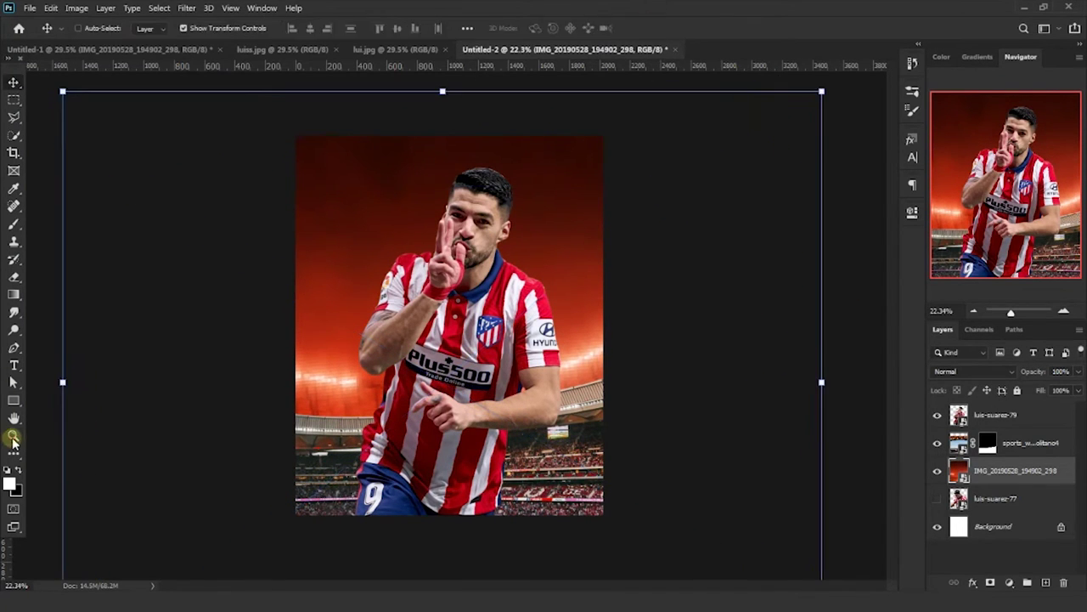
Step: Hide the player and add a black-filled Linear Dodge (Add) layer above the stadium layer
{"action": "left_click", "coordinate": [14, 436]}
{"action": "right_click", "coordinate": [484, 380]}
{"action": "left_click", "coordinate": [514, 388]}
{"action": "left_click", "coordinate": [938, 416]}
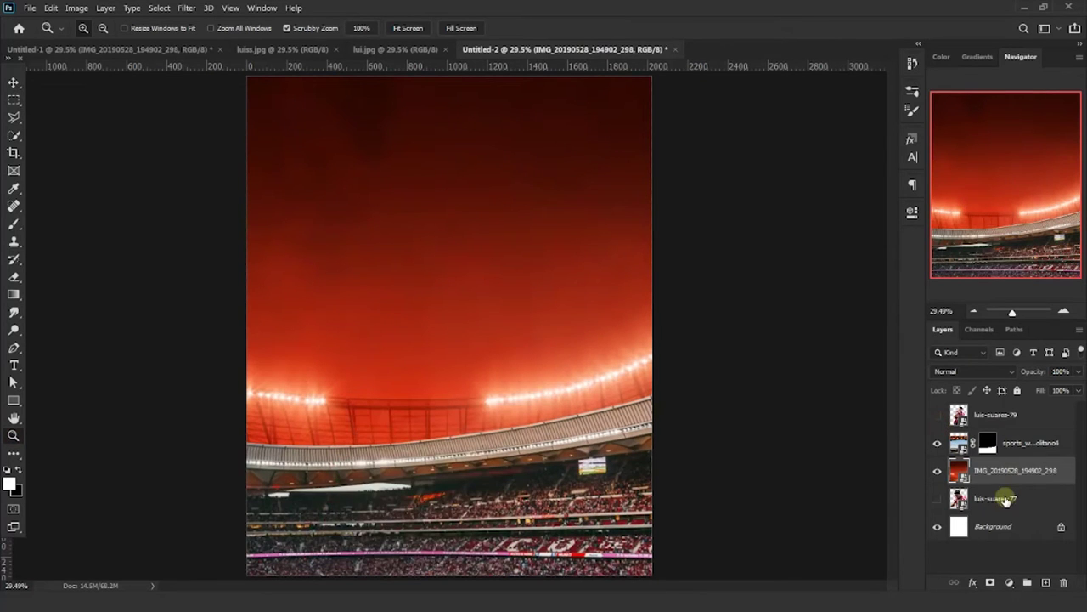
{"action": "left_click", "coordinate": [1033, 444]}
{"action": "key", "text": "ctrl+shift+n"}
{"action": "left_click", "coordinate": [505, 222]}
{"action": "left_click", "coordinate": [493, 358]}
{"action": "left_click", "coordinate": [652, 166]}
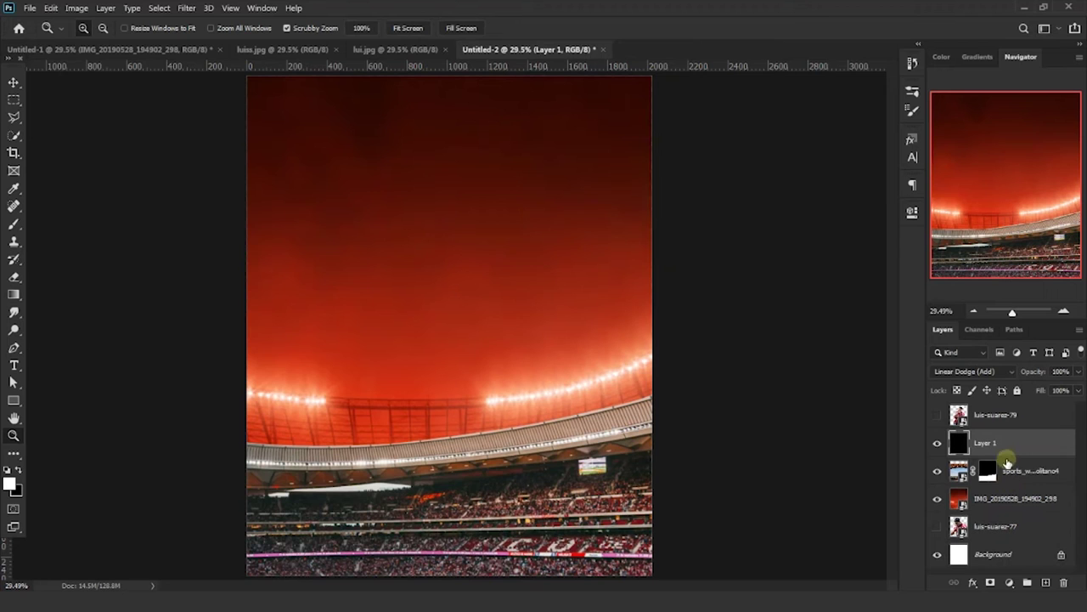
Step: Paint a wide white glow along the stadium roof with a soft brush at 15% flow, and set the layer's opacity to 99%
{"action": "left_click", "coordinate": [14, 226]}
{"action": "mouse_move", "coordinate": [420, 389]}
{"action": "left_mouse_down"}
{"action": "mouse_move", "coordinate": [637, 377]}
{"action": "mouse_move", "coordinate": [496, 413]}
{"action": "mouse_move", "coordinate": [192, 409]}
{"action": "left_mouse_up"}
{"action": "mouse_move", "coordinate": [619, 399]}
{"action": "left_mouse_down"}
{"action": "mouse_move", "coordinate": [253, 459]}
{"action": "mouse_move", "coordinate": [382, 450]}
{"action": "left_mouse_up"}
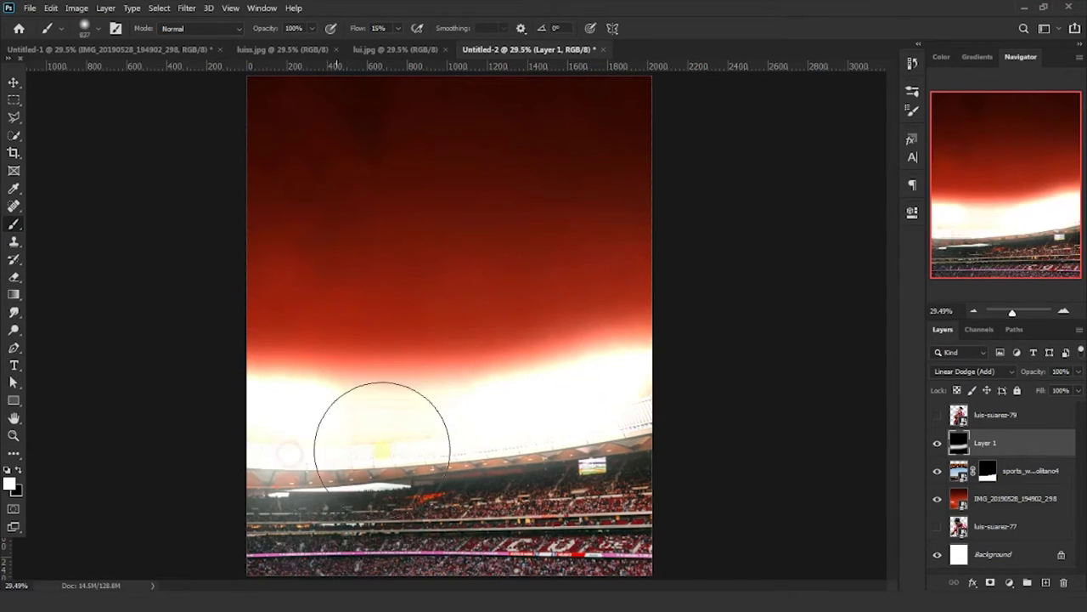
{"action": "left_click_drag", "start_coordinate": [587, 431], "coordinate": [600, 432]}
{"action": "mouse_move", "coordinate": [306, 454]}
{"action": "left_mouse_down"}
{"action": "mouse_move", "coordinate": [282, 387]}
{"action": "mouse_move", "coordinate": [309, 365]}
{"action": "mouse_move", "coordinate": [612, 357]}
{"action": "left_mouse_up"}
{"action": "mouse_move", "coordinate": [1033, 372]}
{"action": "left_mouse_down"}
{"action": "mouse_move", "coordinate": [1022, 377]}
{"action": "mouse_move", "coordinate": [1043, 381]}
{"action": "left_mouse_up"}
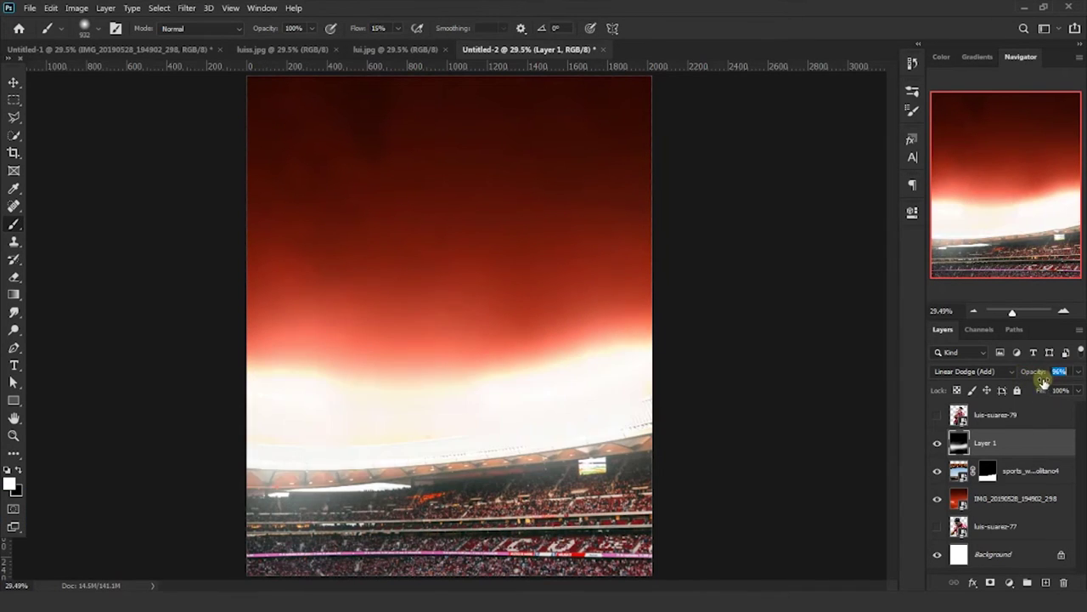
Step: Shift the red IMG_20190528_194902_298 background slightly upward and show the player layer
{"action": "left_click", "coordinate": [1004, 494]}
{"action": "mouse_move", "coordinate": [377, 348]}
{"action": "left_mouse_down"}
{"action": "mouse_move", "coordinate": [366, 420]}
{"action": "mouse_move", "coordinate": [361, 343]}
{"action": "left_mouse_up"}
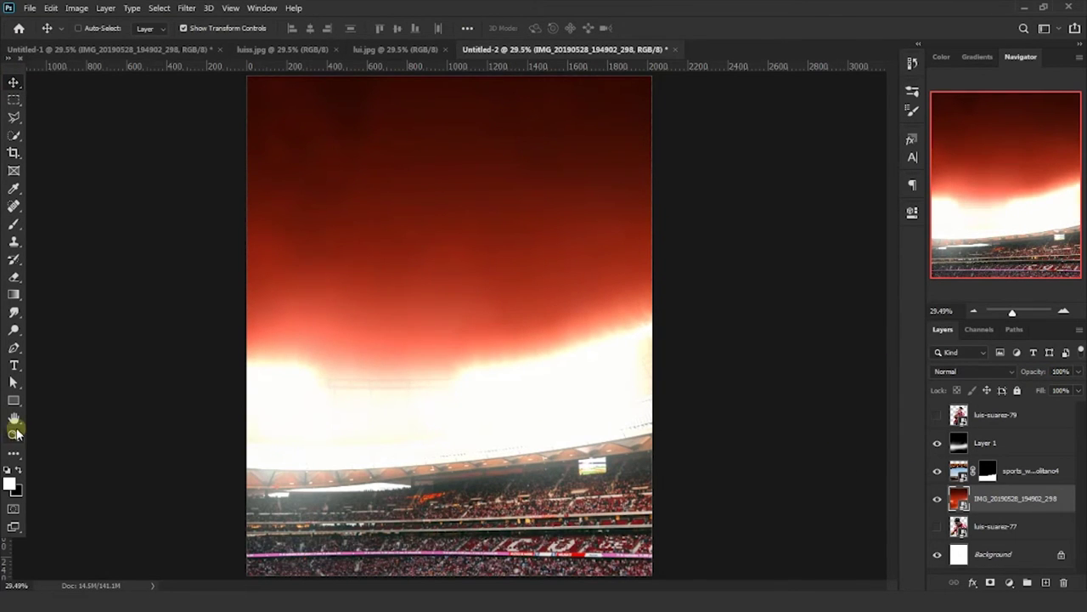
{"action": "left_click", "coordinate": [15, 434]}
{"action": "right_click", "coordinate": [425, 369]}
{"action": "left_click", "coordinate": [444, 379]}
{"action": "left_click", "coordinate": [936, 414]}
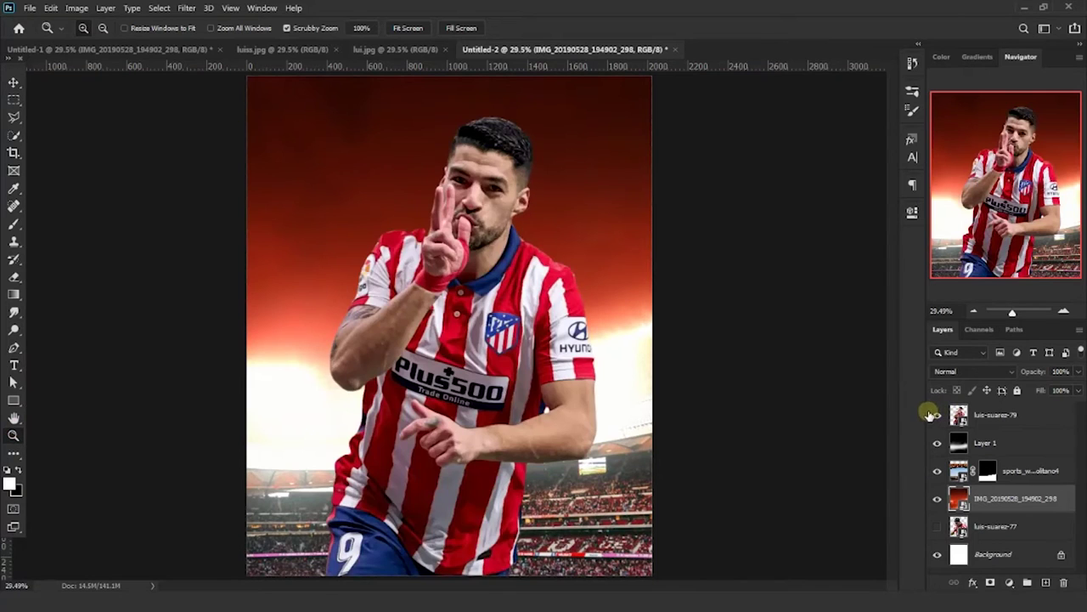
Step: Hide the player and glow layers, and paint black on the stadium's mask to blend its roof and upper stands into the red background
{"action": "left_click", "coordinate": [937, 414]}
{"action": "left_click", "coordinate": [938, 442]}
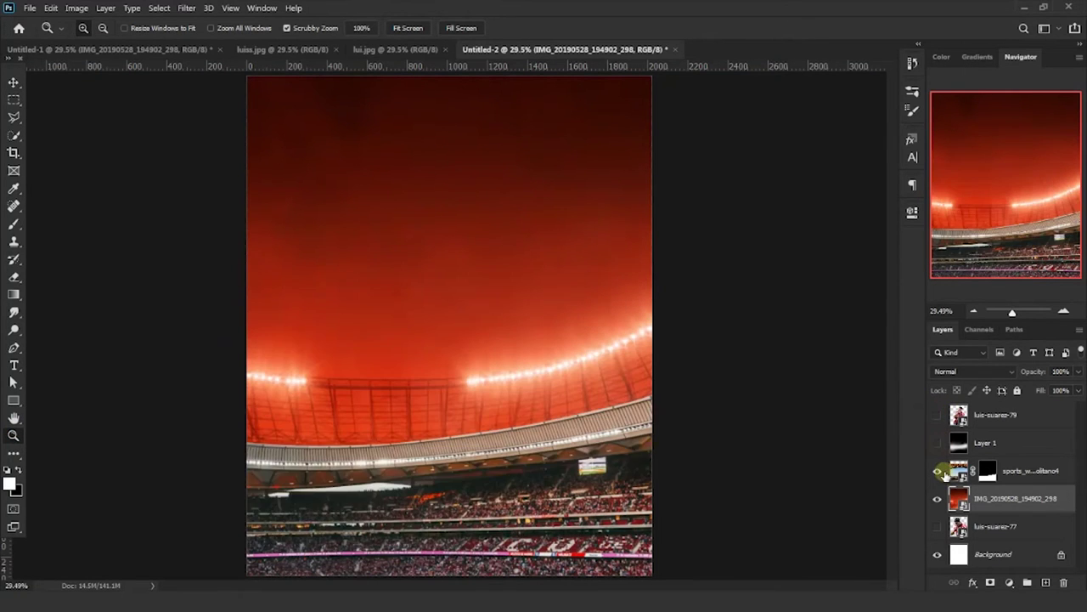
{"action": "left_click", "coordinate": [987, 471]}
{"action": "right_click", "coordinate": [435, 376]}
{"action": "left_click", "coordinate": [495, 238]}
{"action": "mouse_move", "coordinate": [642, 367]}
{"action": "left_mouse_down"}
{"action": "mouse_move", "coordinate": [597, 394]}
{"action": "mouse_move", "coordinate": [329, 388]}
{"action": "mouse_move", "coordinate": [361, 396]}
{"action": "left_mouse_up"}
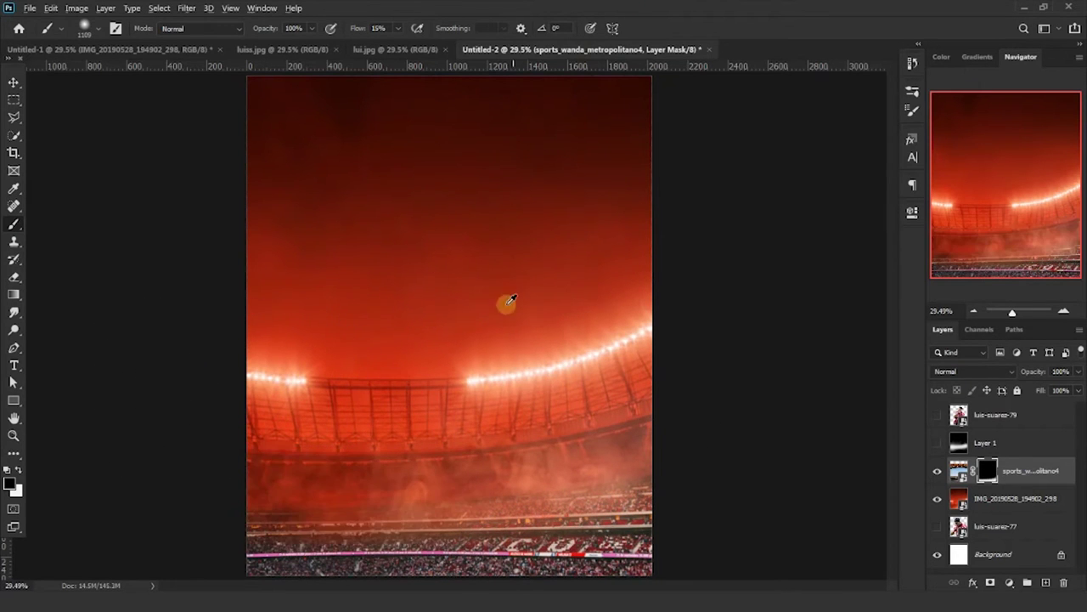
Step: Show the glow and player layers again, and try repositioning the red background image beneath them
{"action": "left_click", "coordinate": [1007, 452]}
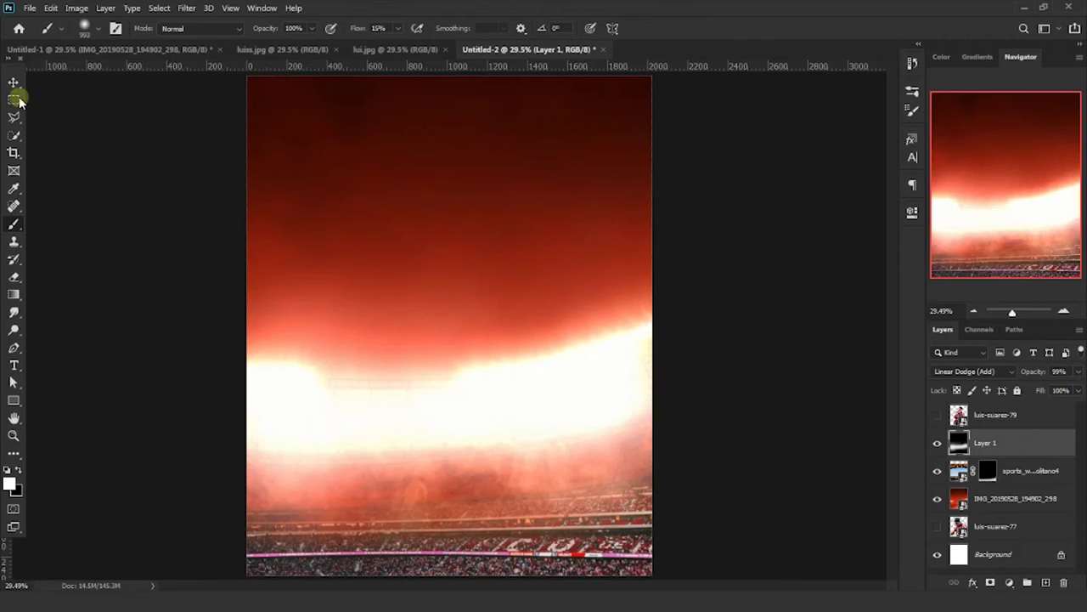
{"action": "left_click", "coordinate": [14, 83]}
{"action": "left_click", "coordinate": [958, 499]}
{"action": "left_click_drag", "start_coordinate": [456, 291], "coordinate": [458, 313]}
{"action": "left_click_drag", "start_coordinate": [450, 424], "coordinate": [396, 408]}
{"action": "right_click", "coordinate": [396, 407]}
{"action": "left_click", "coordinate": [425, 413]}
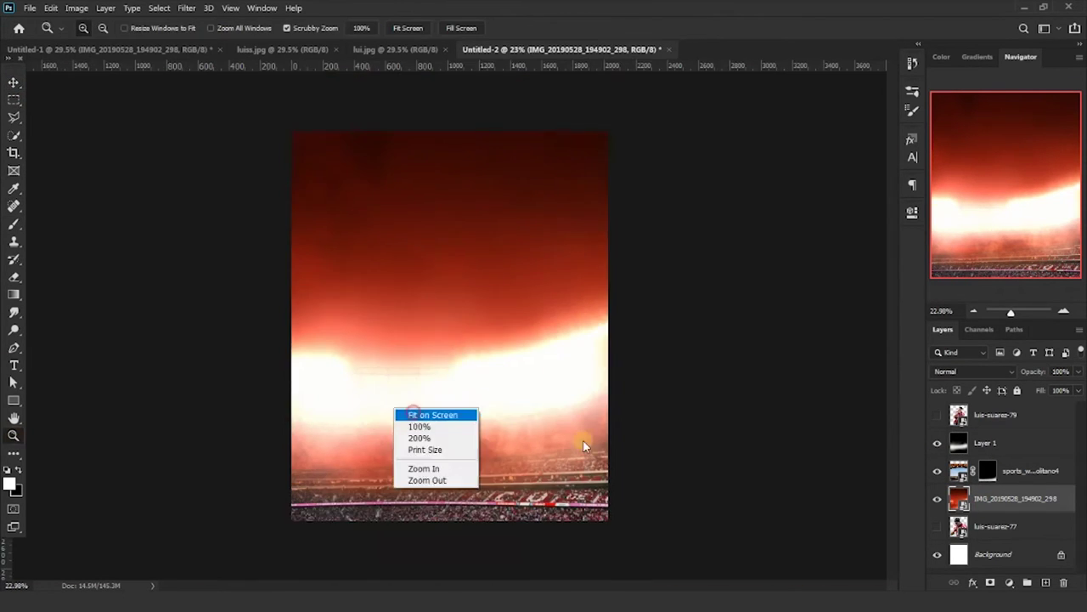
{"action": "left_click", "coordinate": [937, 416]}
{"action": "left_click_drag", "start_coordinate": [486, 503], "coordinate": [514, 382]}
{"action": "key", "text": "ctrl+0"}
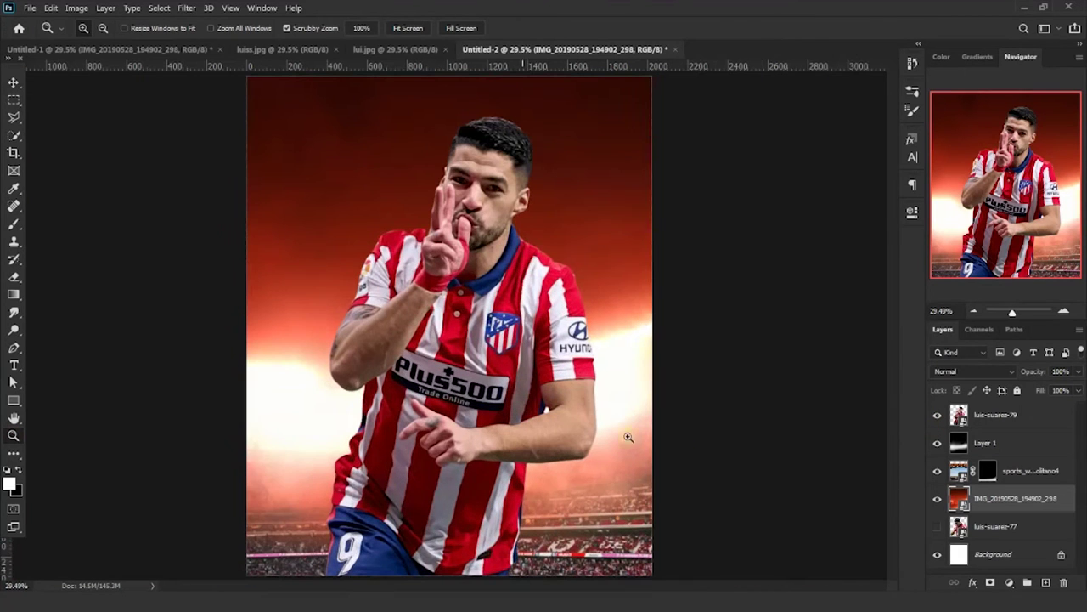
Step: Lower the opacity of the sports_wanda_metropolitano4 layer slightly
{"action": "left_click_drag", "start_coordinate": [1049, 385], "coordinate": [1029, 466]}
{"action": "left_click", "coordinate": [1029, 470]}
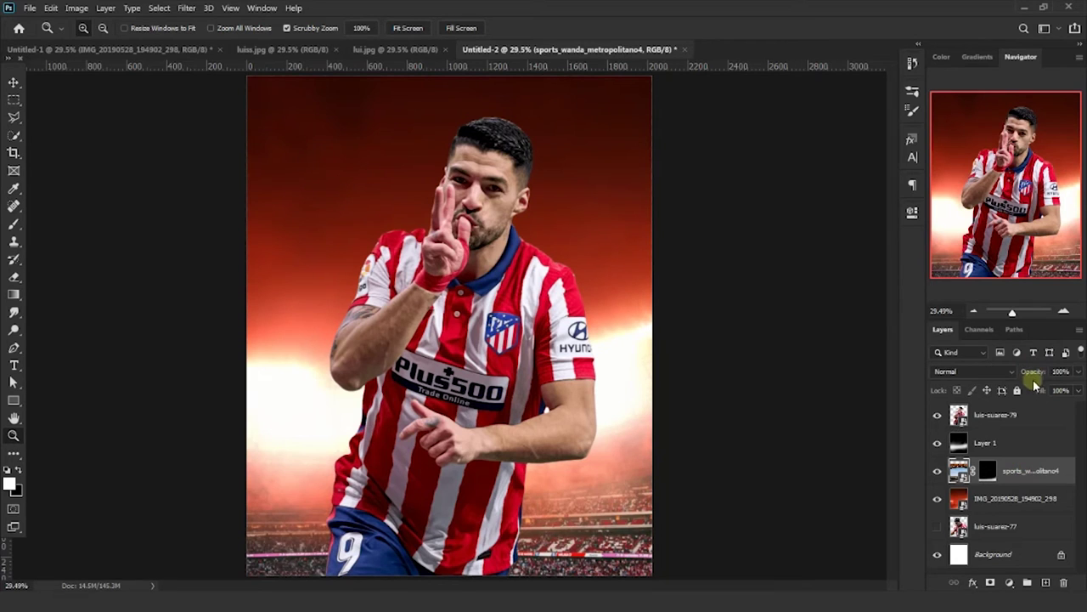
{"action": "left_click_drag", "start_coordinate": [1027, 374], "coordinate": [1010, 375]}
Step: Add an Exposure adjustment above Layer 1 and reduce its exposure to darken the background
{"action": "left_click", "coordinate": [1003, 442]}
{"action": "left_click", "coordinate": [1009, 582]}
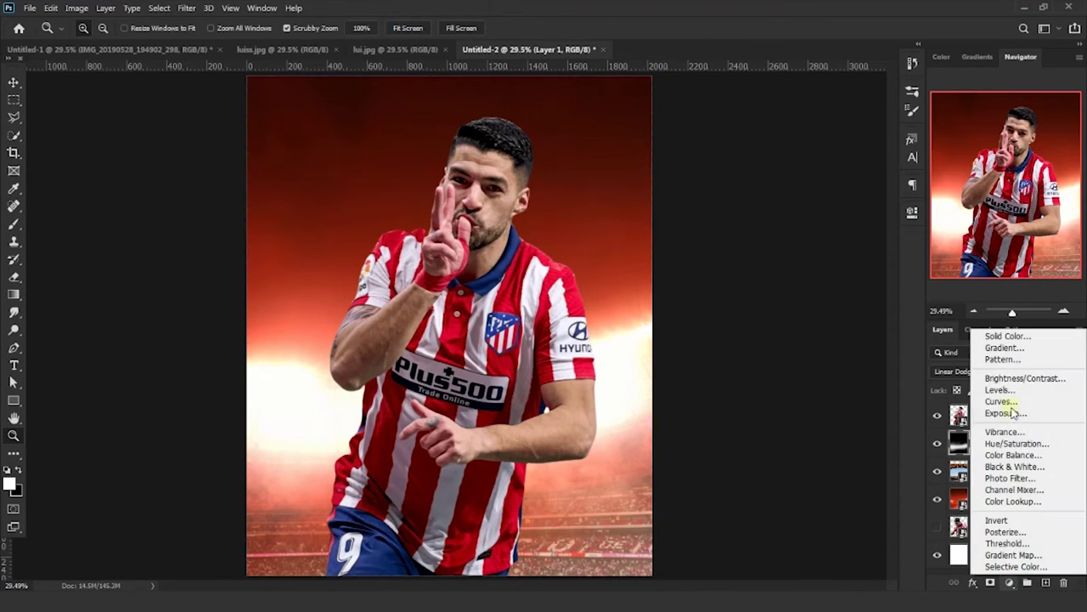
{"action": "left_click", "coordinate": [1005, 413]}
{"action": "left_click_drag", "start_coordinate": [794, 284], "coordinate": [746, 287]}
{"action": "left_click", "coordinate": [875, 208]}
Step: With the player hidden, paint the Exposure mask with a large soft brush to brighten the background's middle, and show him again
{"action": "left_click", "coordinate": [939, 419]}
{"action": "left_click", "coordinate": [939, 419]}
{"action": "left_click", "coordinate": [937, 415]}
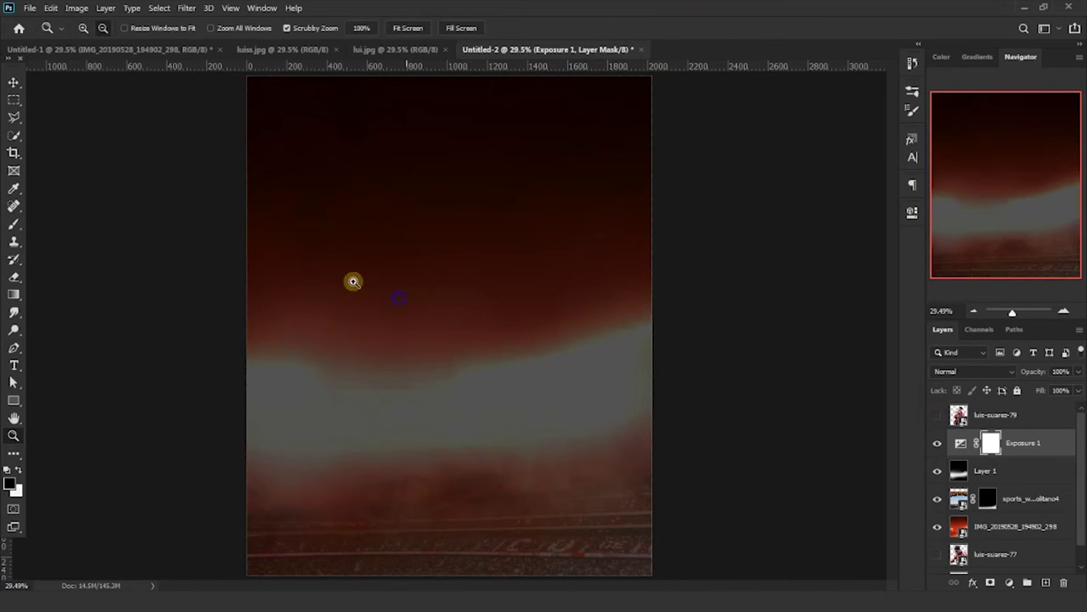
{"action": "mouse_move", "coordinate": [607, 388]}
{"action": "left_mouse_down"}
{"action": "mouse_move", "coordinate": [243, 370]}
{"action": "mouse_move", "coordinate": [251, 387]}
{"action": "mouse_move", "coordinate": [220, 384]}
{"action": "left_mouse_up"}
{"action": "key", "text": "x"}
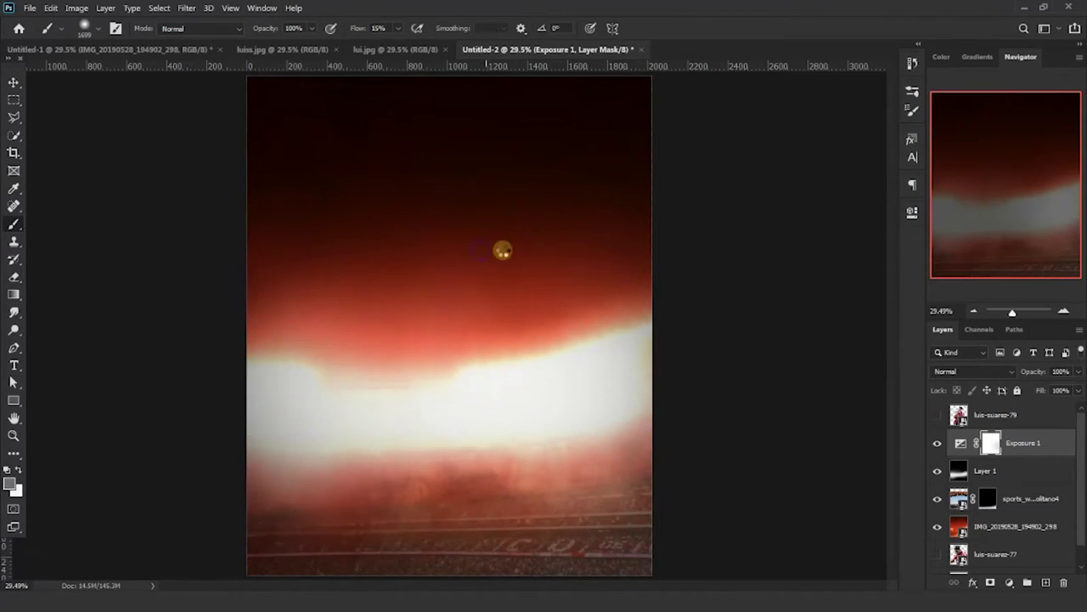
{"action": "key", "text": "bracketright"}
{"action": "key", "text": "bracketright"}
{"action": "key", "text": "x"}
{"action": "mouse_move", "coordinate": [249, 158]}
{"action": "left_mouse_down"}
{"action": "mouse_move", "coordinate": [594, 146]}
{"action": "mouse_move", "coordinate": [277, 147]}
{"action": "left_mouse_up"}
{"action": "scroll", "coordinate": [366, 152], "scroll_direction": "down", "scroll_amount": 2}
{"action": "left_click", "coordinate": [936, 414]}
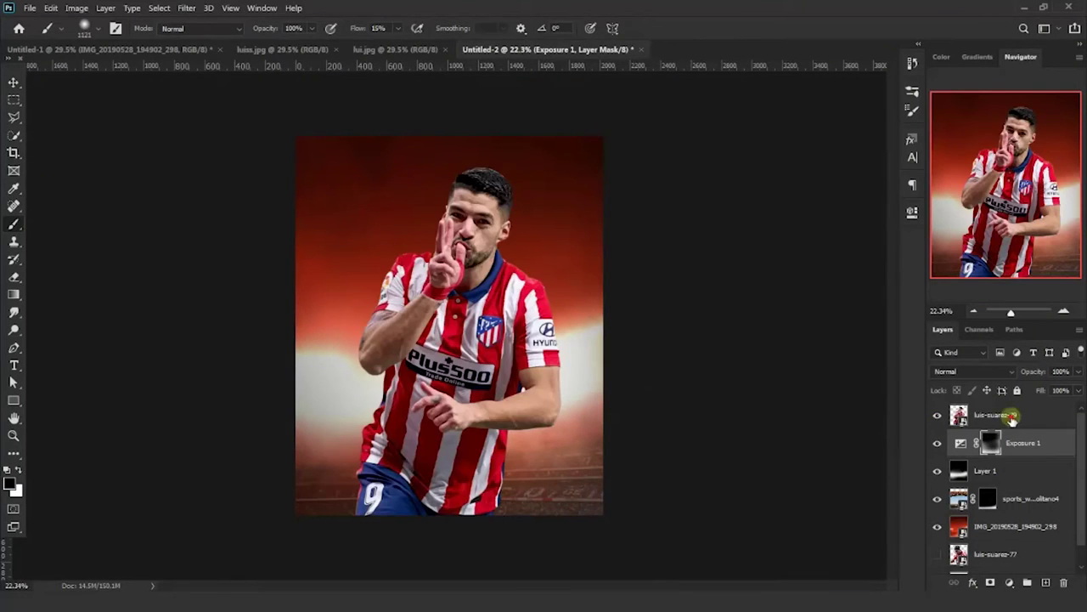
Step: Add a black-filled Color Dodge layer above luis-suarez-79, clipped to the player
{"action": "left_click", "coordinate": [995, 415]}
{"action": "left_click", "coordinate": [13, 435]}
{"action": "right_click", "coordinate": [377, 292]}
{"action": "left_click", "coordinate": [378, 296]}
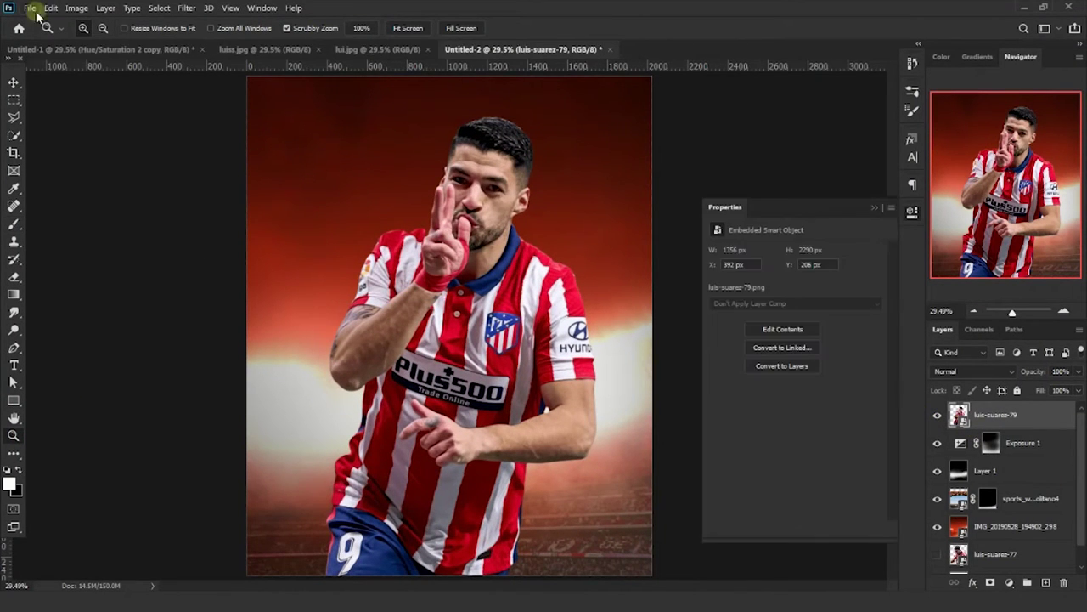
{"action": "left_click", "coordinate": [132, 9]}
{"action": "mouse_move", "coordinate": [110, 27]}
{"action": "left_click", "coordinate": [271, 27]}
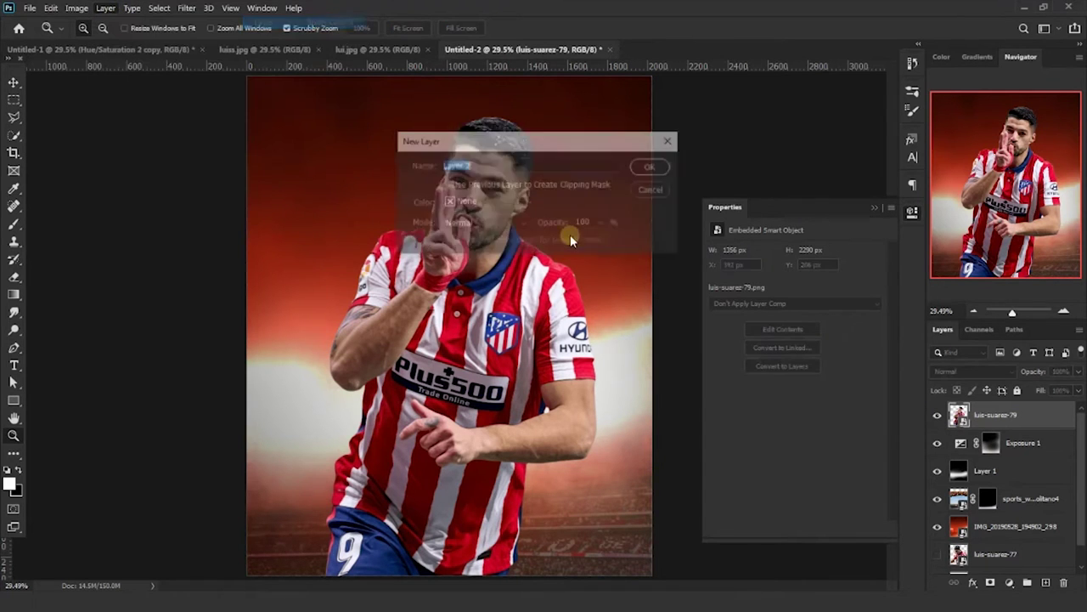
{"action": "left_click", "coordinate": [500, 223]}
{"action": "left_click", "coordinate": [471, 345]}
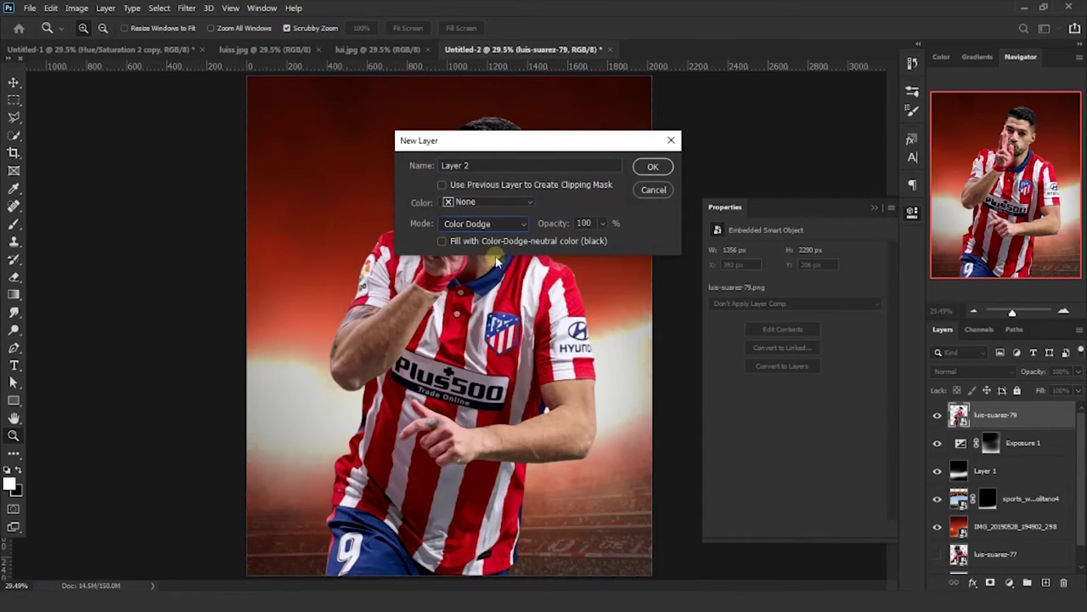
{"action": "key", "text": "Return"}
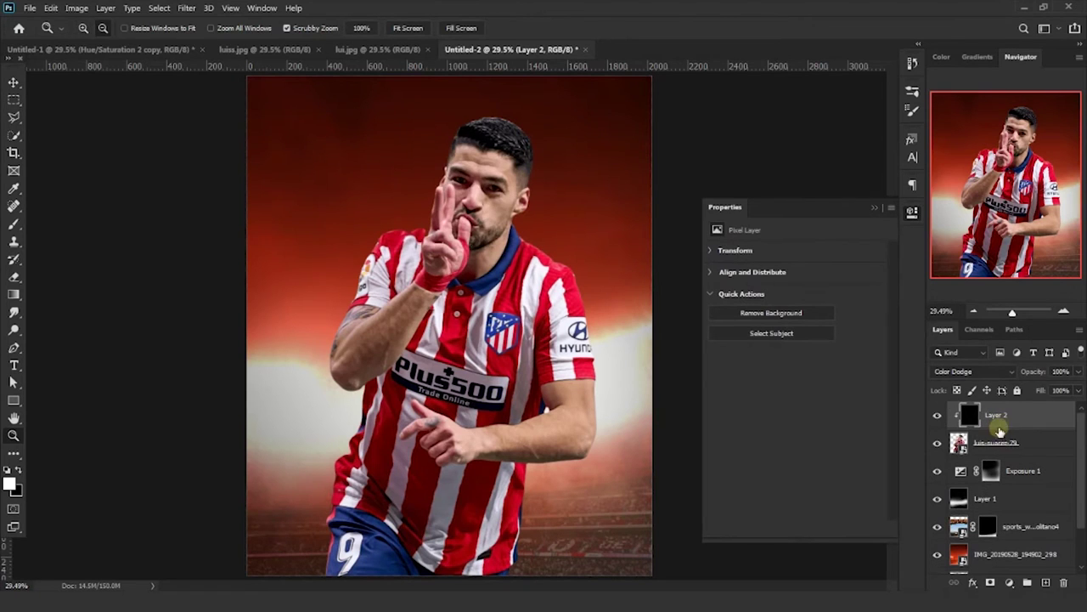
Step: Set the brush flow to 1% and paint white highlights on the player's forehead, brow and cheek
{"action": "left_click_drag", "start_coordinate": [356, 28], "coordinate": [327, 45]}
{"action": "left_click_drag", "start_coordinate": [494, 207], "coordinate": [365, 197]}
{"action": "scroll", "coordinate": [442, 214], "scroll_direction": "up", "scroll_amount": 10}
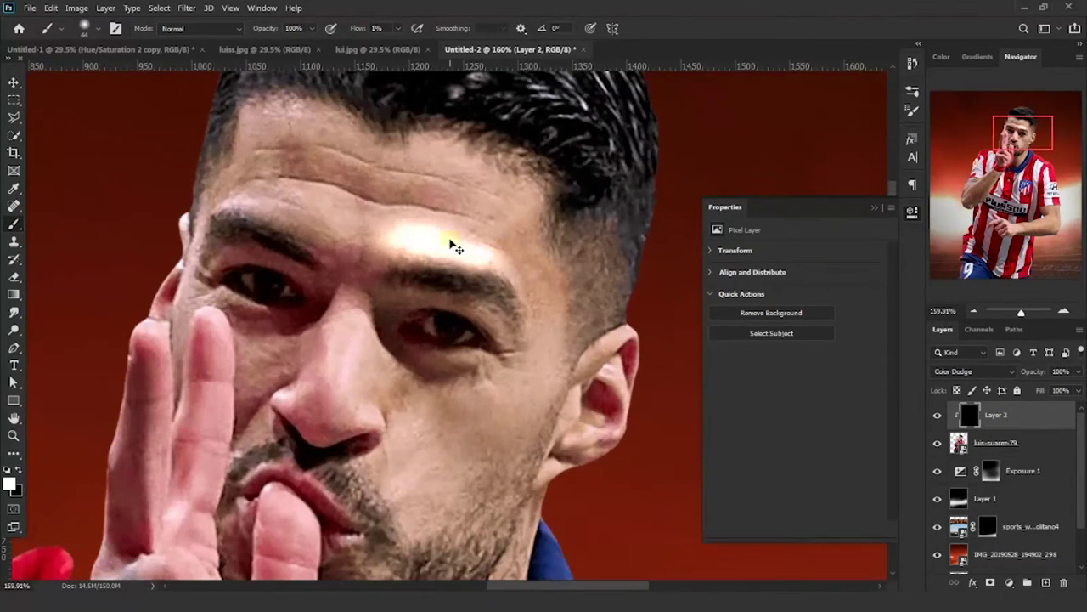
{"action": "left_click_drag", "start_coordinate": [343, 216], "coordinate": [268, 204]}
{"action": "left_click_drag", "start_coordinate": [430, 203], "coordinate": [471, 206]}
{"action": "mouse_move", "coordinate": [336, 135]}
{"action": "left_mouse_down"}
{"action": "mouse_move", "coordinate": [445, 204]}
{"action": "mouse_move", "coordinate": [325, 192]}
{"action": "left_mouse_up"}
{"action": "left_click_drag", "start_coordinate": [539, 321], "coordinate": [382, 215]}
{"action": "left_click_drag", "start_coordinate": [280, 324], "coordinate": [279, 209]}
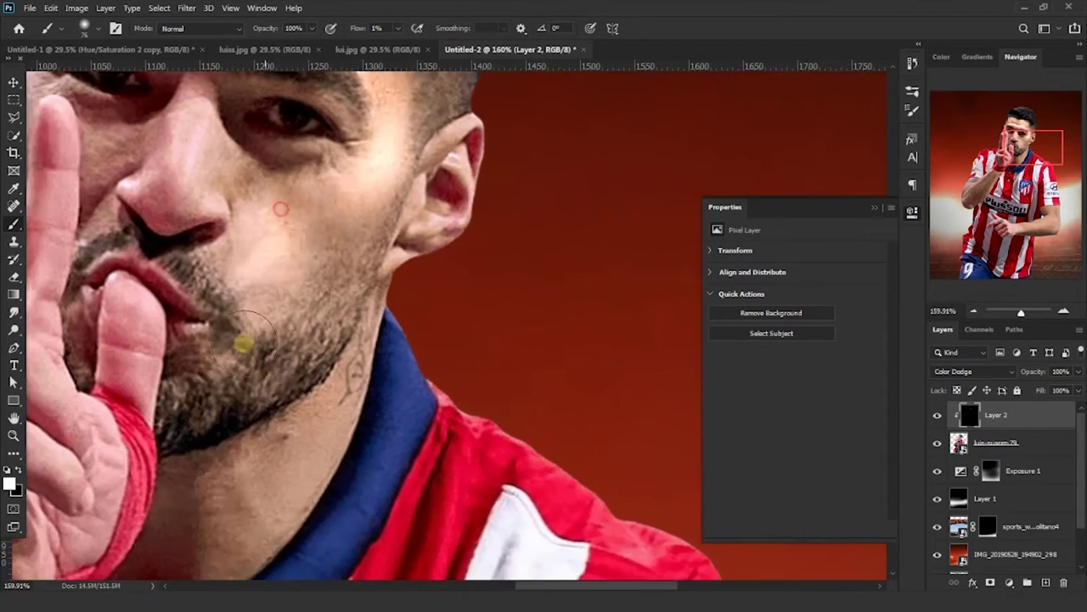
Step: Refine the highlights on the player's lower cheek, ear and neck, alternating between white and black paint
{"action": "left_click_drag", "start_coordinate": [243, 345], "coordinate": [287, 260]}
{"action": "key", "text": "x"}
{"action": "left_click_drag", "start_coordinate": [400, 162], "coordinate": [335, 270]}
{"action": "key", "text": "x"}
{"action": "mouse_move", "coordinate": [415, 217]}
{"action": "left_mouse_down"}
{"action": "mouse_move", "coordinate": [323, 215]}
{"action": "mouse_move", "coordinate": [311, 315]}
{"action": "left_mouse_up"}
{"action": "mouse_move", "coordinate": [314, 333]}
{"action": "left_mouse_down"}
{"action": "mouse_move", "coordinate": [356, 234]}
{"action": "mouse_move", "coordinate": [330, 159]}
{"action": "left_mouse_up"}
{"action": "left_click_drag", "start_coordinate": [439, 398], "coordinate": [366, 381]}
Step: Paint highlights along the blue collar, the shoulder and the folds of the striped shirt
{"action": "mouse_move", "coordinate": [174, 380]}
{"action": "left_mouse_down"}
{"action": "mouse_move", "coordinate": [349, 368]}
{"action": "mouse_move", "coordinate": [294, 455]}
{"action": "left_mouse_up"}
{"action": "mouse_move", "coordinate": [344, 475]}
{"action": "left_mouse_down"}
{"action": "mouse_move", "coordinate": [212, 359]}
{"action": "mouse_move", "coordinate": [218, 261]}
{"action": "left_mouse_up"}
{"action": "left_click_drag", "start_coordinate": [278, 553], "coordinate": [554, 241]}
{"action": "left_click_drag", "start_coordinate": [219, 340], "coordinate": [213, 391]}
{"action": "mouse_move", "coordinate": [377, 362]}
{"action": "left_mouse_down"}
{"action": "mouse_move", "coordinate": [267, 462]}
{"action": "mouse_move", "coordinate": [394, 575]}
{"action": "left_mouse_up"}
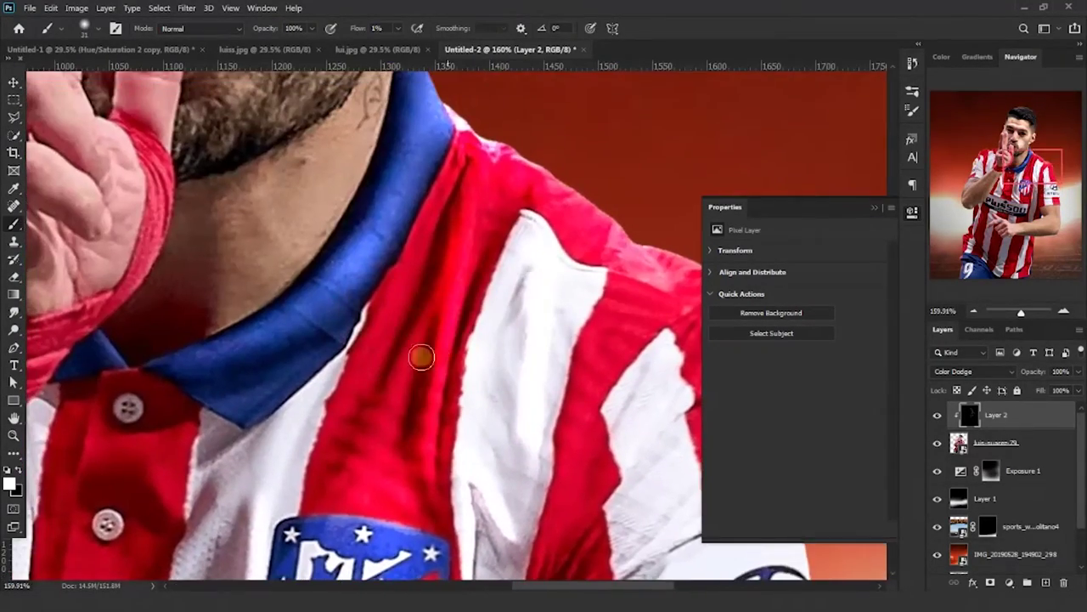
{"action": "left_click_drag", "start_coordinate": [422, 357], "coordinate": [482, 353]}
{"action": "left_click_drag", "start_coordinate": [646, 340], "coordinate": [311, 211]}
{"action": "left_click_drag", "start_coordinate": [450, 476], "coordinate": [413, 225]}
{"action": "left_click_drag", "start_coordinate": [450, 484], "coordinate": [414, 233]}
Step: Paint white highlights along the player's lowered forearm, elbow and back of the hand
{"action": "scroll", "coordinate": [413, 232], "scroll_direction": "down", "scroll_amount": 4}
{"action": "left_click_drag", "start_coordinate": [357, 465], "coordinate": [551, 412]}
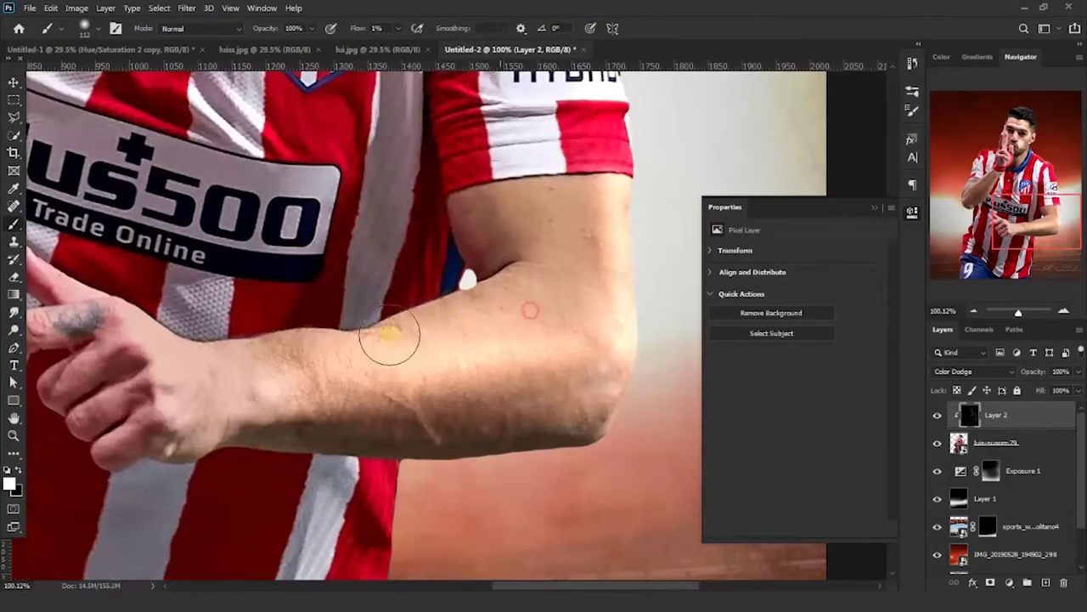
{"action": "left_click_drag", "start_coordinate": [225, 347], "coordinate": [410, 473]}
{"action": "left_click_drag", "start_coordinate": [267, 381], "coordinate": [395, 451]}
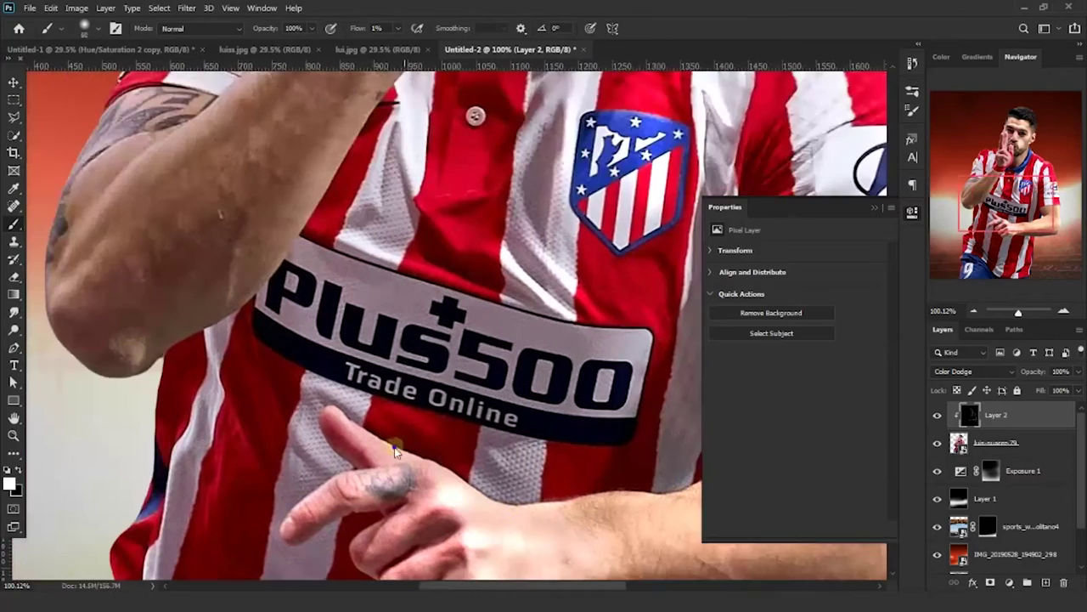
Step: Paint highlights on the shirt front and the stripes below the sponsor logo, adjusting the brush size
{"action": "left_click_drag", "start_coordinate": [330, 410], "coordinate": [378, 310]}
{"action": "left_click_drag", "start_coordinate": [400, 459], "coordinate": [381, 379]}
{"action": "mouse_move", "coordinate": [314, 399]}
{"action": "left_mouse_down"}
{"action": "mouse_move", "coordinate": [495, 257]}
{"action": "mouse_move", "coordinate": [390, 285]}
{"action": "mouse_move", "coordinate": [468, 236]}
{"action": "left_mouse_up"}
{"action": "left_click_drag", "start_coordinate": [563, 466], "coordinate": [396, 353]}
{"action": "left_click_drag", "start_coordinate": [485, 400], "coordinate": [357, 395]}
{"action": "left_click_drag", "start_coordinate": [405, 398], "coordinate": [427, 359]}
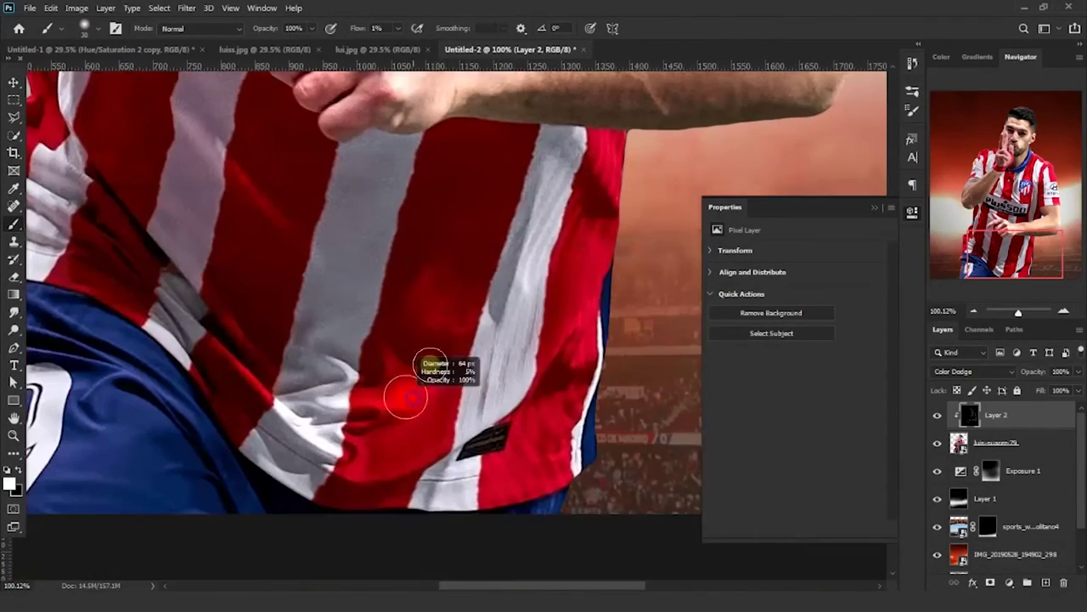
Step: Brighten the white stripe, red folds and hem along the lower outer edge of the shirt
{"action": "left_click_drag", "start_coordinate": [563, 354], "coordinate": [432, 374]}
{"action": "mouse_move", "coordinate": [472, 280]}
{"action": "left_mouse_down"}
{"action": "mouse_move", "coordinate": [371, 431]}
{"action": "mouse_move", "coordinate": [417, 280]}
{"action": "left_mouse_up"}
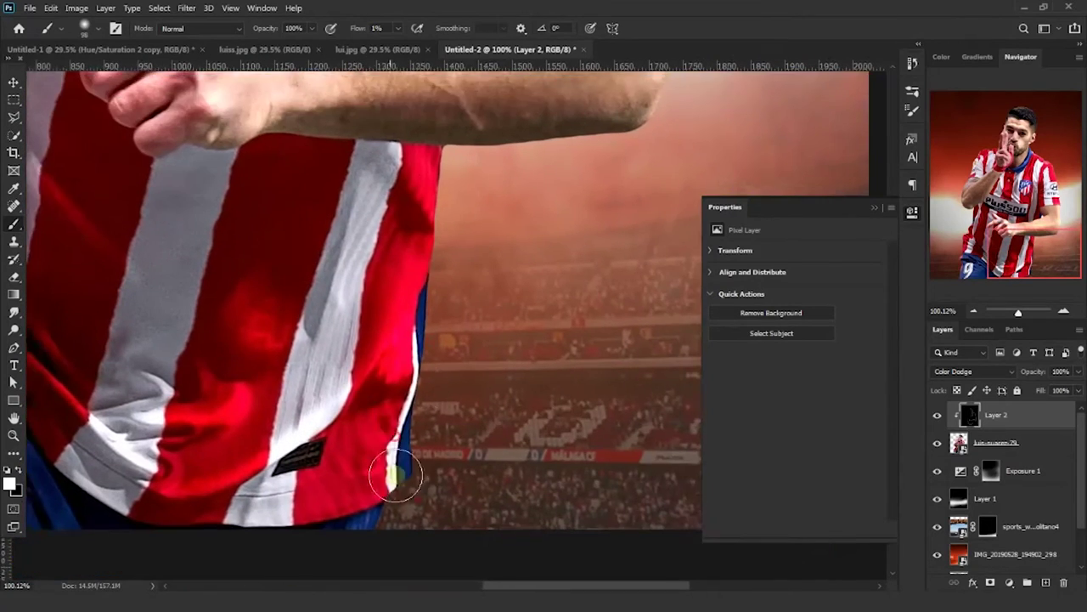
{"action": "left_click_drag", "start_coordinate": [388, 478], "coordinate": [423, 357]}
{"action": "left_click_drag", "start_coordinate": [377, 266], "coordinate": [362, 409]}
{"action": "left_click_drag", "start_coordinate": [361, 213], "coordinate": [340, 393]}
{"action": "left_click_drag", "start_coordinate": [403, 305], "coordinate": [374, 484]}
Step: Paint highlights on the shoulder and the folds of the sleeve above the Hyundai badge
{"action": "left_click_drag", "start_coordinate": [526, 236], "coordinate": [524, 462]}
{"action": "left_click_drag", "start_coordinate": [506, 272], "coordinate": [497, 357]}
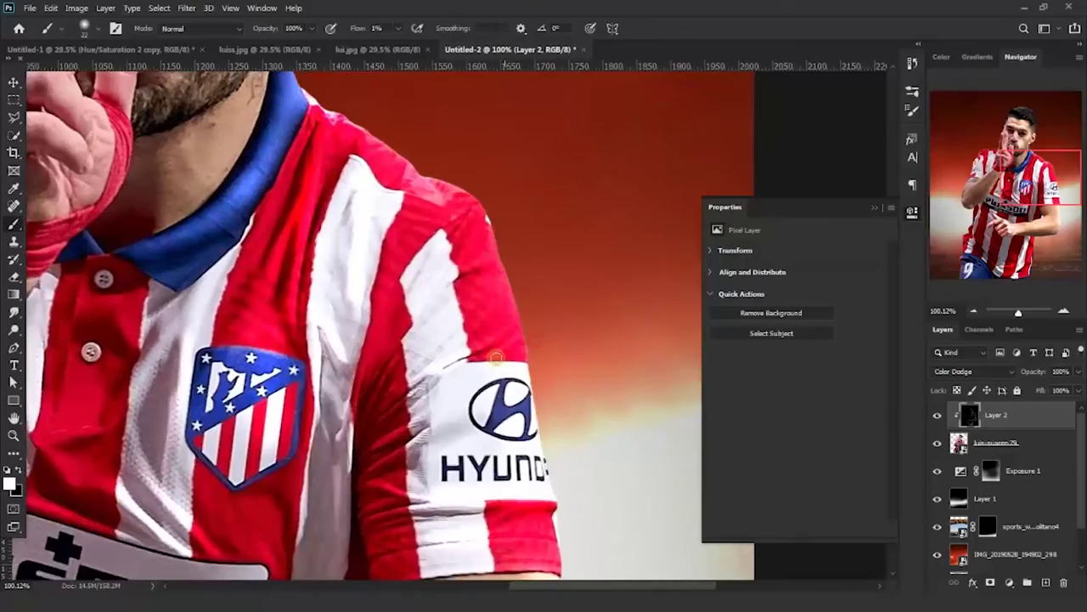
{"action": "left_click_drag", "start_coordinate": [395, 378], "coordinate": [507, 331]}
{"action": "mouse_move", "coordinate": [358, 483]}
{"action": "left_mouse_down"}
{"action": "mouse_move", "coordinate": [474, 366]}
{"action": "mouse_move", "coordinate": [604, 438]}
{"action": "left_mouse_up"}
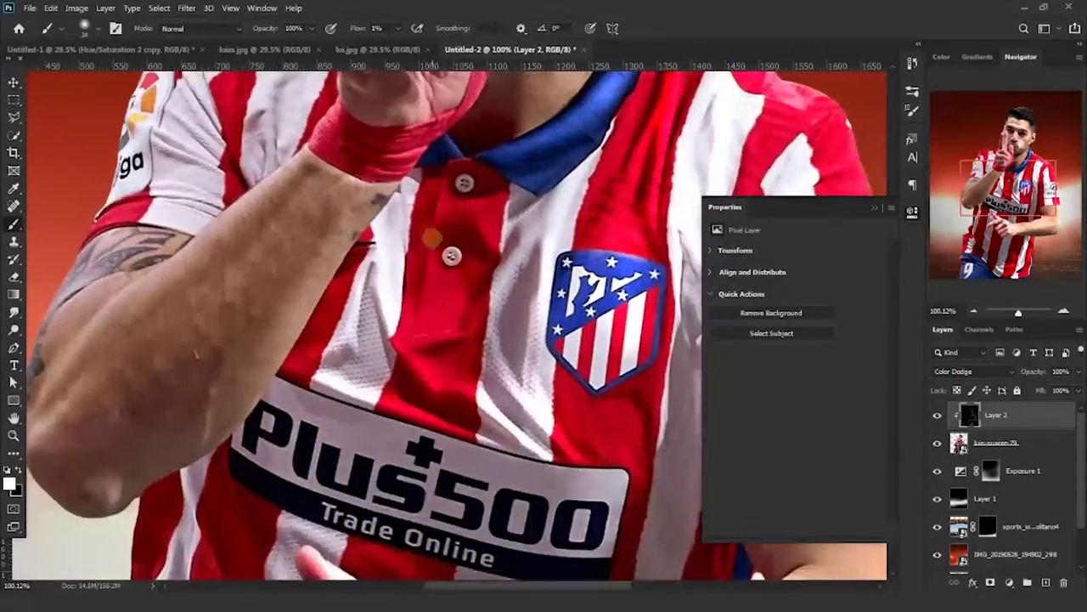
Step: Paint highlights on the shirt placket, the raised forearm and the neighbouring sleeve
{"action": "left_click_drag", "start_coordinate": [215, 335], "coordinate": [422, 331]}
{"action": "left_click_drag", "start_coordinate": [301, 375], "coordinate": [292, 386]}
{"action": "left_click_drag", "start_coordinate": [425, 332], "coordinate": [250, 380]}
{"action": "left_click_drag", "start_coordinate": [316, 387], "coordinate": [340, 361]}
{"action": "left_click_drag", "start_coordinate": [93, 463], "coordinate": [340, 389]}
{"action": "left_click_drag", "start_coordinate": [317, 400], "coordinate": [321, 397]}
Step: Switch to black paint and tone down the highlights around the raised arm, hand and fingers
{"action": "key", "text": "x"}
{"action": "left_click_drag", "start_coordinate": [330, 278], "coordinate": [326, 396]}
{"action": "mouse_move", "coordinate": [374, 212]}
{"action": "left_mouse_down"}
{"action": "mouse_move", "coordinate": [357, 323]}
{"action": "mouse_move", "coordinate": [374, 343]}
{"action": "left_mouse_up"}
{"action": "scroll", "coordinate": [382, 327], "scroll_direction": "up", "scroll_amount": 4}
{"action": "left_click_drag", "start_coordinate": [438, 407], "coordinate": [372, 425]}
{"action": "mouse_move", "coordinate": [452, 366]}
{"action": "left_mouse_down"}
{"action": "mouse_move", "coordinate": [485, 258]}
{"action": "mouse_move", "coordinate": [457, 374]}
{"action": "left_mouse_up"}
{"action": "left_click_drag", "start_coordinate": [476, 296], "coordinate": [367, 367]}
{"action": "left_click_drag", "start_coordinate": [442, 374], "coordinate": [342, 342]}
Step: Add a layer mask to luis-suarez-79, clean up the cut-out edges around the raised hand and shoulder, and compare layer visibility
{"action": "left_click", "coordinate": [991, 450]}
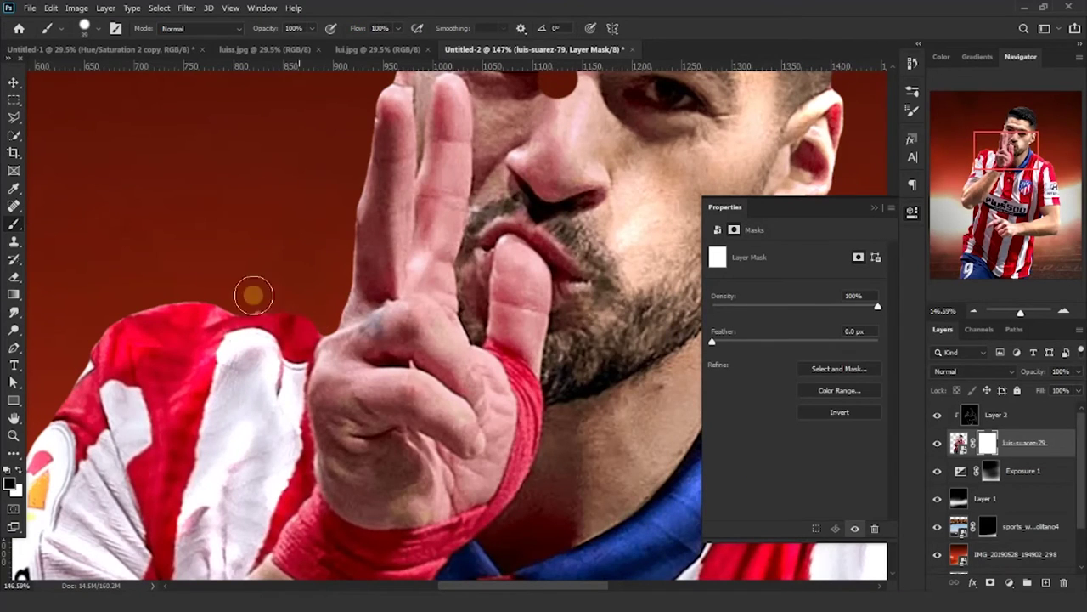
{"action": "key", "text": "alt+bracketright"}
{"action": "left_click", "coordinate": [367, 323]}
{"action": "left_click_drag", "start_coordinate": [366, 247], "coordinate": [287, 376]}
{"action": "left_click_drag", "start_coordinate": [340, 433], "coordinate": [348, 230]}
{"action": "mouse_move", "coordinate": [280, 288]}
{"action": "left_mouse_down"}
{"action": "mouse_move", "coordinate": [255, 235]}
{"action": "mouse_move", "coordinate": [291, 246]}
{"action": "left_mouse_up"}
{"action": "left_click_drag", "start_coordinate": [413, 233], "coordinate": [317, 285]}
{"action": "left_click_drag", "start_coordinate": [204, 501], "coordinate": [425, 161]}
{"action": "right_click", "coordinate": [264, 328]}
{"action": "left_click", "coordinate": [264, 328]}
{"action": "left_click_drag", "start_coordinate": [356, 136], "coordinate": [281, 510]}
{"action": "scroll", "coordinate": [345, 210], "scroll_direction": "down", "scroll_amount": 1}
{"action": "left_click", "coordinate": [937, 416]}
{"action": "left_click", "coordinate": [937, 443]}
{"action": "left_click", "coordinate": [937, 443]}
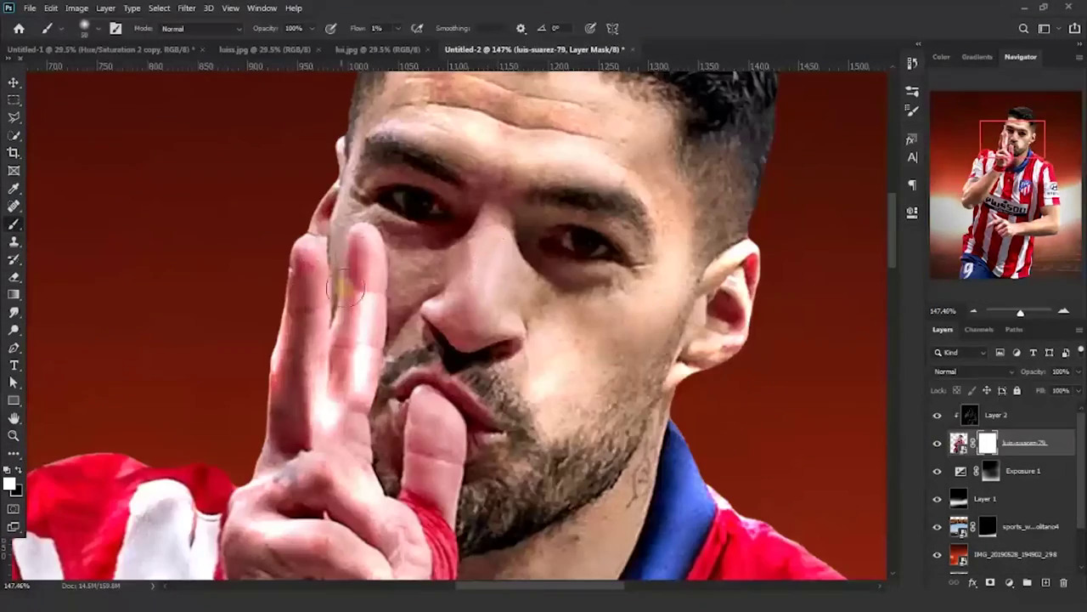
Step: On Layer 2, refine the highlights on the face and raised fingers, alternating between black and white paint
{"action": "left_click", "coordinate": [973, 414]}
{"action": "key", "text": "x"}
{"action": "left_click_drag", "start_coordinate": [416, 268], "coordinate": [431, 340]}
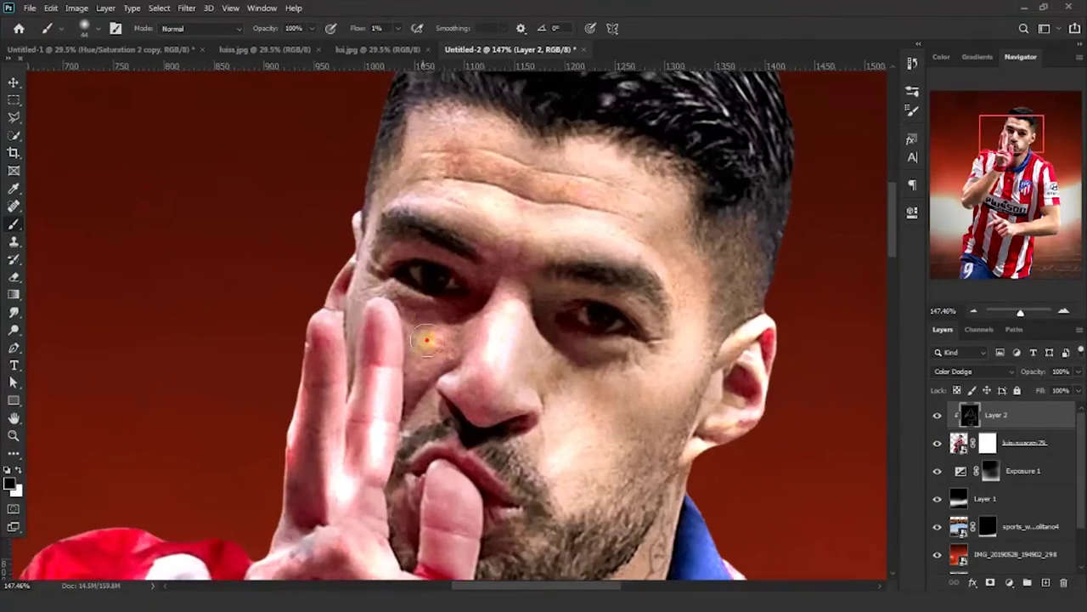
{"action": "key", "text": "x"}
{"action": "left_click_drag", "start_coordinate": [555, 214], "coordinate": [439, 207]}
{"action": "left_click_drag", "start_coordinate": [476, 417], "coordinate": [427, 219]}
{"action": "left_click_drag", "start_coordinate": [412, 463], "coordinate": [412, 269]}
{"action": "left_click_drag", "start_coordinate": [412, 269], "coordinate": [423, 269]}
Step: Brighten the raised forearm and wristband with a larger white brush
{"action": "scroll", "coordinate": [413, 268], "scroll_direction": "down", "scroll_amount": 3}
{"action": "left_click_drag", "start_coordinate": [376, 374], "coordinate": [451, 196]}
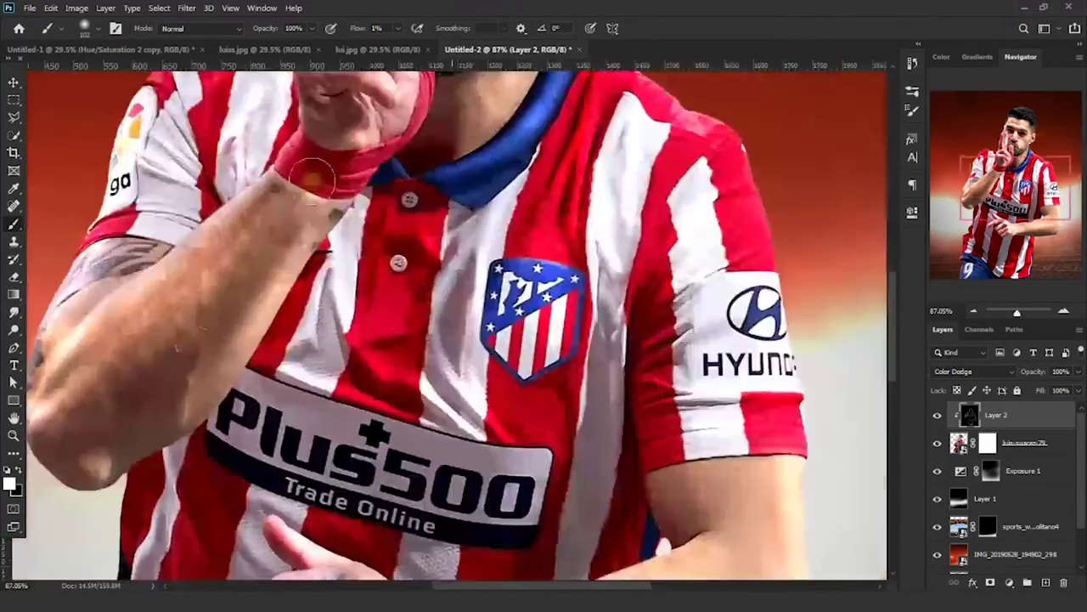
{"action": "left_click_drag", "start_coordinate": [544, 425], "coordinate": [432, 235]}
{"action": "left_click_drag", "start_coordinate": [344, 418], "coordinate": [570, 258]}
Step: Switch to black paint and soften the highlights on the lower shirt stripes and folds
{"action": "scroll", "coordinate": [570, 257], "scroll_direction": "down", "scroll_amount": 3}
{"action": "key", "text": "x"}
{"action": "left_click_drag", "start_coordinate": [474, 300], "coordinate": [499, 313]}
{"action": "scroll", "coordinate": [637, 432], "scroll_direction": "up", "scroll_amount": 3}
{"action": "left_click_drag", "start_coordinate": [637, 431], "coordinate": [383, 387]}
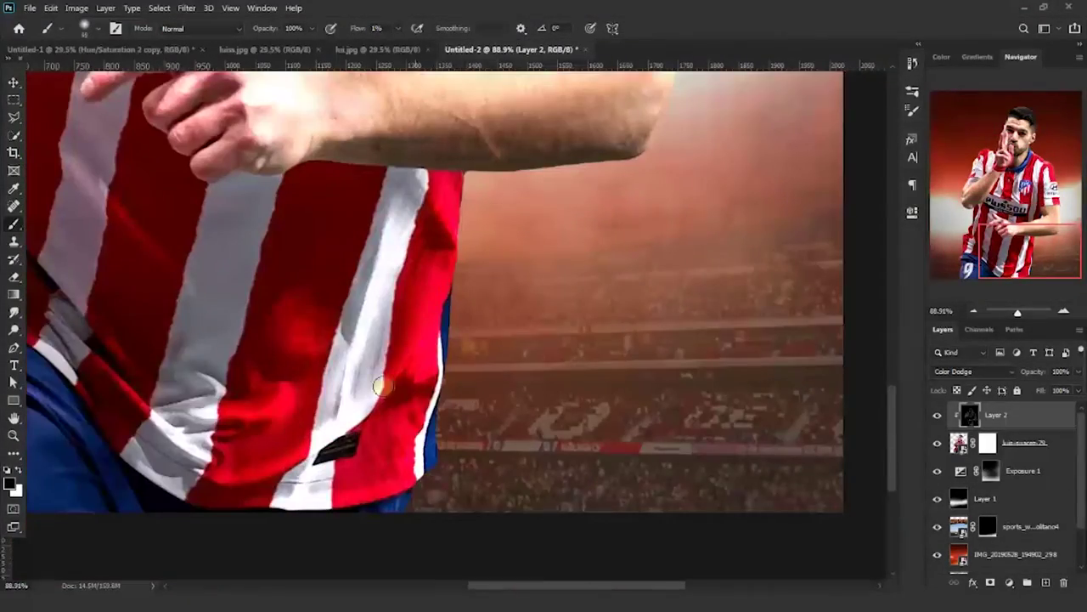
{"action": "left_click_drag", "start_coordinate": [306, 455], "coordinate": [703, 400]}
{"action": "left_click_drag", "start_coordinate": [408, 281], "coordinate": [411, 431]}
{"action": "scroll", "coordinate": [483, 288], "scroll_direction": "down", "scroll_amount": 8}
{"action": "key", "text": "x"}
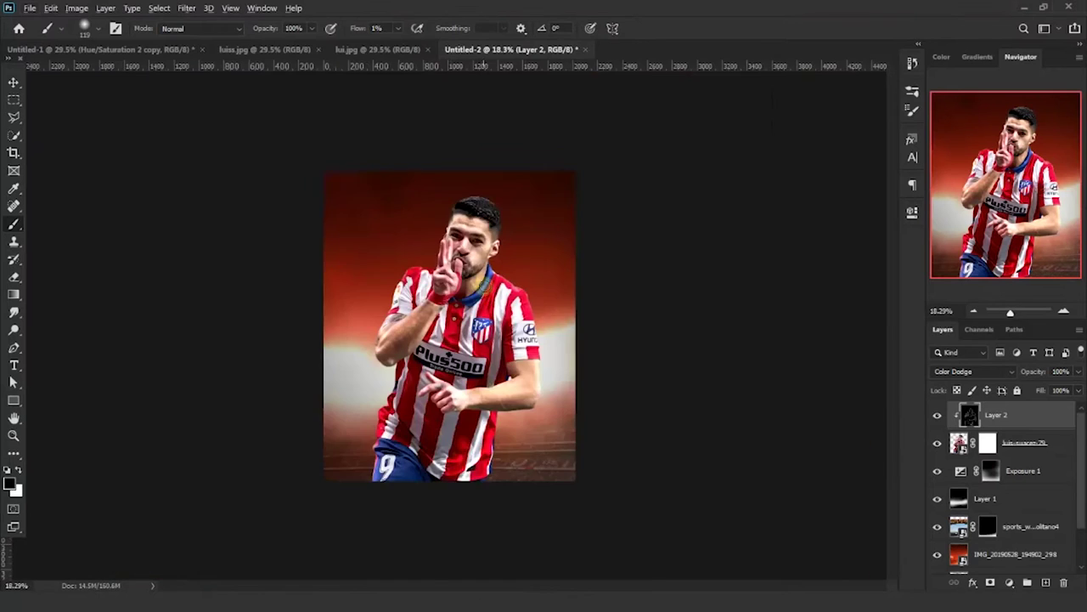
Step: Add a new white-filled layer in Multiply mode above Layer 2, clipped to the player
{"action": "key", "text": "ctrl+0"}
{"action": "key", "text": "ctrl+shift+n"}
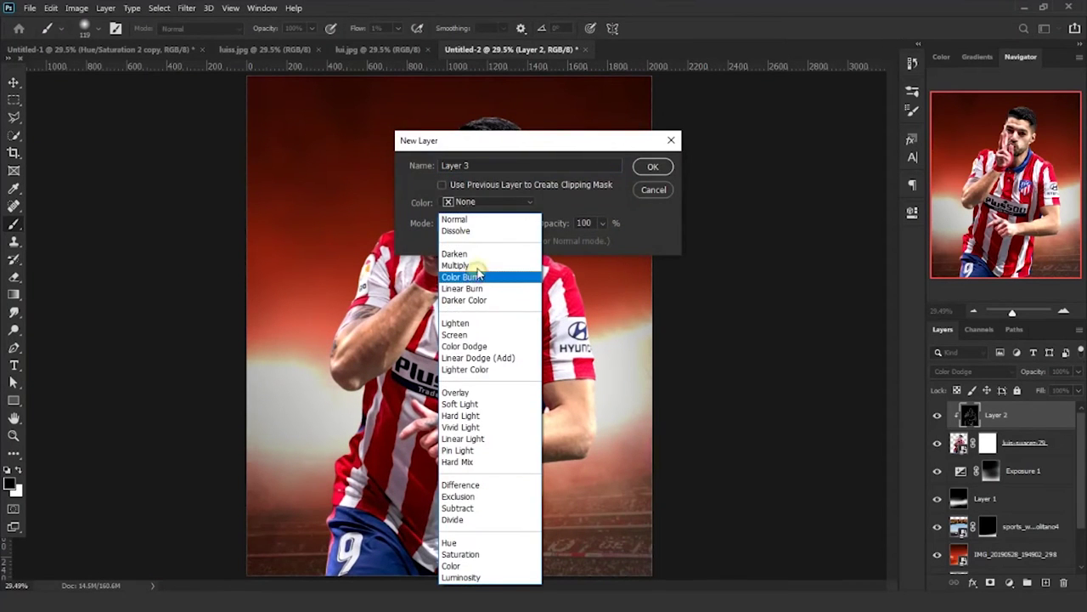
{"action": "key", "text": "Return"}
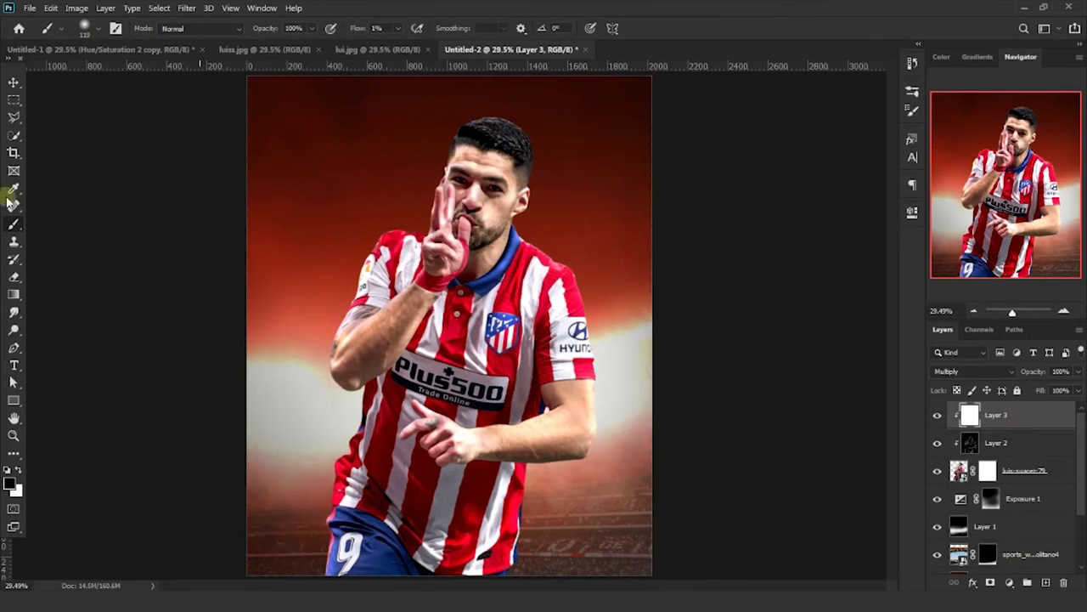
Step: Paint black shadows on the player's neck beneath the chin and beside the collar
{"action": "scroll", "coordinate": [496, 175], "scroll_direction": "up", "scroll_amount": 6}
{"action": "left_click_drag", "start_coordinate": [432, 313], "coordinate": [491, 230]}
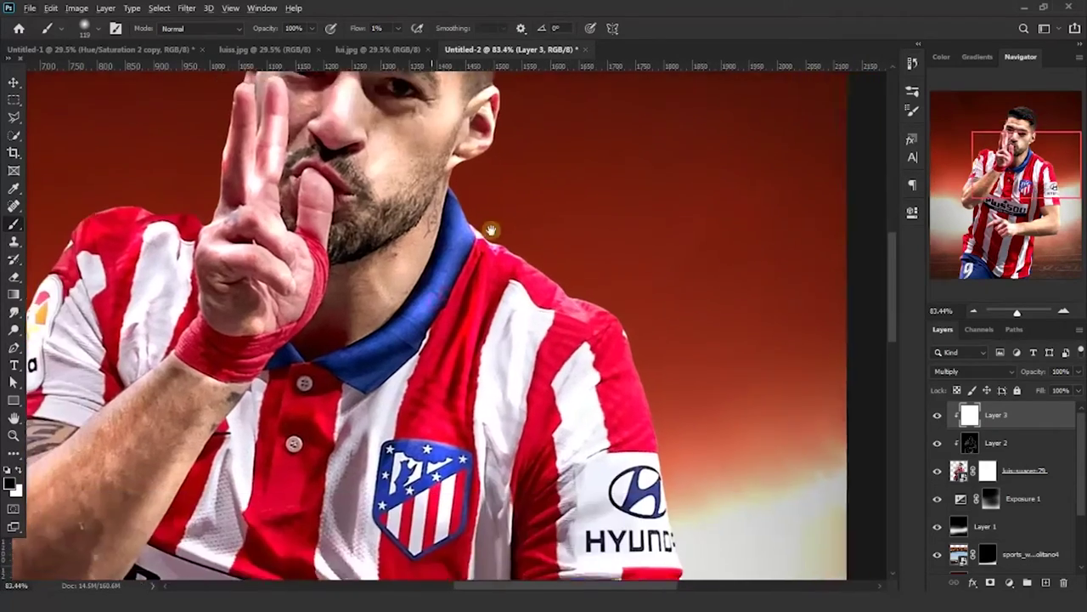
{"action": "scroll", "coordinate": [323, 297], "scroll_direction": "up", "scroll_amount": 2}
{"action": "left_click_drag", "start_coordinate": [358, 273], "coordinate": [339, 274]}
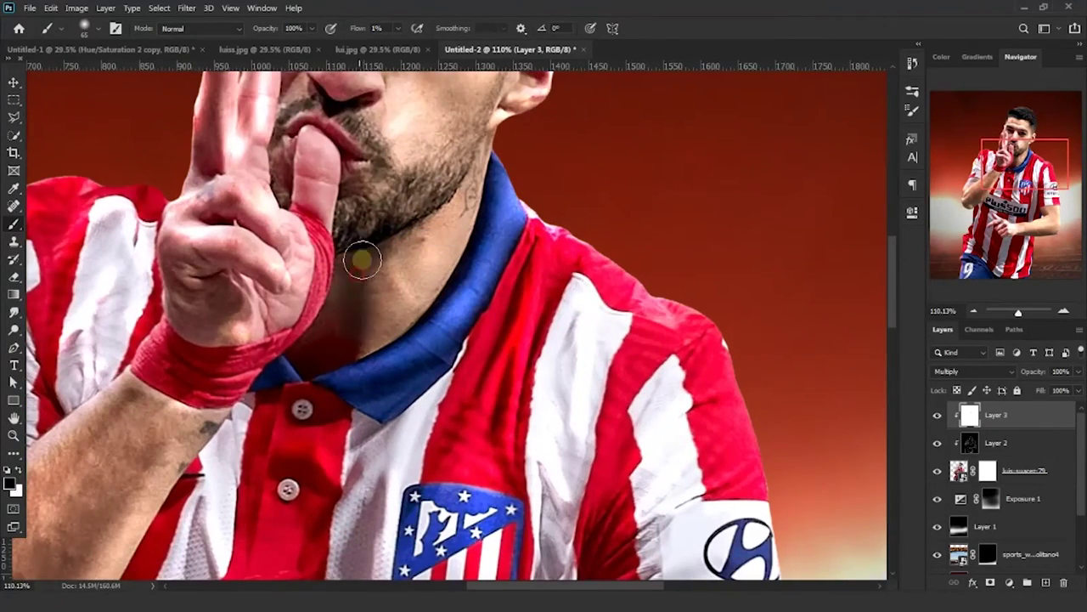
{"action": "left_click_drag", "start_coordinate": [346, 345], "coordinate": [373, 273]}
{"action": "left_click_drag", "start_coordinate": [126, 451], "coordinate": [351, 246]}
{"action": "mouse_move", "coordinate": [221, 422]}
{"action": "left_mouse_down"}
{"action": "mouse_move", "coordinate": [245, 316]}
{"action": "mouse_move", "coordinate": [194, 271]}
{"action": "left_mouse_up"}
Step: Shape the shadows across the shirt, alternating between black and white paint
{"action": "key", "text": "x"}
{"action": "left_click_drag", "start_coordinate": [298, 441], "coordinate": [230, 265]}
{"action": "left_click_drag", "start_coordinate": [412, 292], "coordinate": [256, 336]}
{"action": "left_click_drag", "start_coordinate": [420, 328], "coordinate": [400, 286]}
{"action": "left_click_drag", "start_coordinate": [334, 398], "coordinate": [269, 255]}
{"action": "left_click_drag", "start_coordinate": [837, 204], "coordinate": [571, 222]}
{"action": "key", "text": "x"}
{"action": "left_click_drag", "start_coordinate": [493, 312], "coordinate": [390, 294]}
{"action": "left_click_drag", "start_coordinate": [463, 349], "coordinate": [471, 110]}
{"action": "key", "text": "x"}
{"action": "left_click_drag", "start_coordinate": [428, 166], "coordinate": [448, 294]}
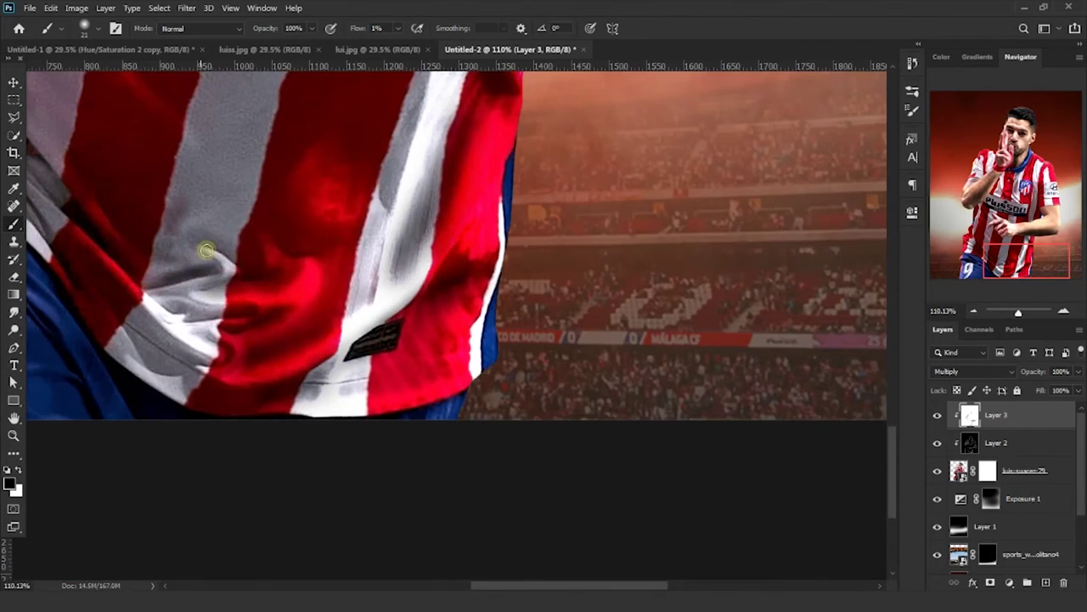
Step: Paint black shadows into the folds and stripes around the lower hem of the shirt
{"action": "left_click_drag", "start_coordinate": [207, 250], "coordinate": [345, 354]}
{"action": "left_click_drag", "start_coordinate": [264, 168], "coordinate": [373, 318]}
{"action": "mouse_move", "coordinate": [372, 317]}
{"action": "left_mouse_down"}
{"action": "mouse_move", "coordinate": [328, 318]}
{"action": "mouse_move", "coordinate": [436, 348]}
{"action": "left_mouse_up"}
{"action": "left_click_drag", "start_coordinate": [362, 434], "coordinate": [452, 363]}
{"action": "mouse_move", "coordinate": [365, 323]}
{"action": "left_mouse_down"}
{"action": "mouse_move", "coordinate": [463, 410]}
{"action": "mouse_move", "coordinate": [466, 313]}
{"action": "left_mouse_up"}
{"action": "left_click_drag", "start_coordinate": [544, 159], "coordinate": [512, 322]}
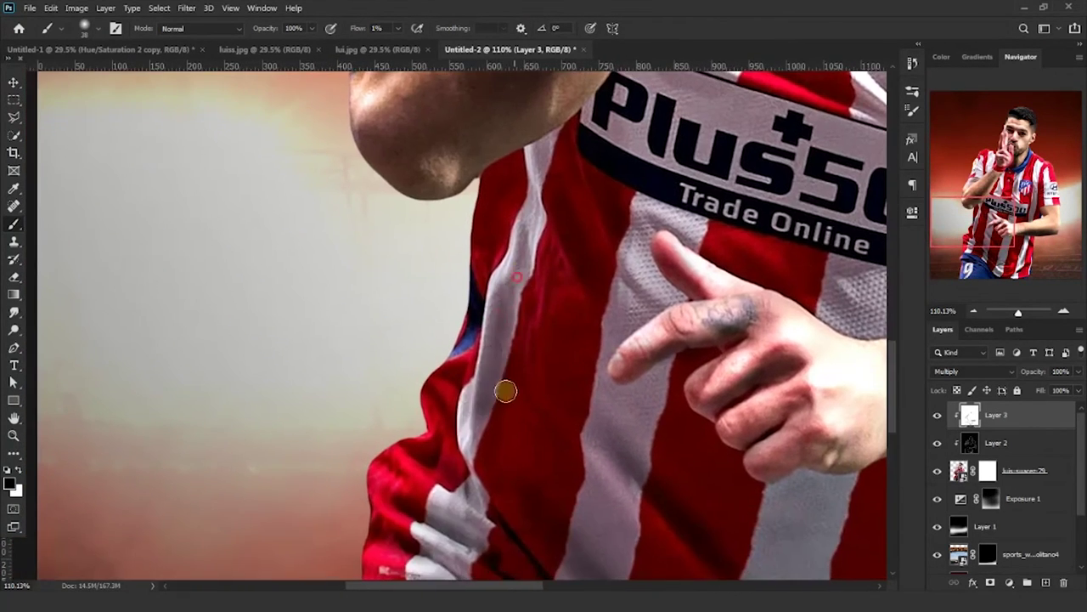
Step: Paint shadows along the shirt's side folds, then shade the raised hand with an enlarged brush
{"action": "left_click_drag", "start_coordinate": [616, 195], "coordinate": [519, 349]}
{"action": "mouse_move", "coordinate": [402, 407]}
{"action": "left_mouse_down"}
{"action": "mouse_move", "coordinate": [609, 415]}
{"action": "mouse_move", "coordinate": [591, 510]}
{"action": "left_mouse_up"}
{"action": "key", "text": "bracketright"}
{"action": "key", "text": "bracketright"}
{"action": "key", "text": "bracketright"}
{"action": "key", "text": "bracketright"}
{"action": "key", "text": "bracketright"}
{"action": "key", "text": "bracketright"}
{"action": "mouse_move", "coordinate": [584, 396]}
{"action": "left_mouse_down"}
{"action": "mouse_move", "coordinate": [550, 415]}
{"action": "mouse_move", "coordinate": [510, 552]}
{"action": "left_mouse_up"}
{"action": "left_click_drag", "start_coordinate": [567, 430], "coordinate": [352, 479]}
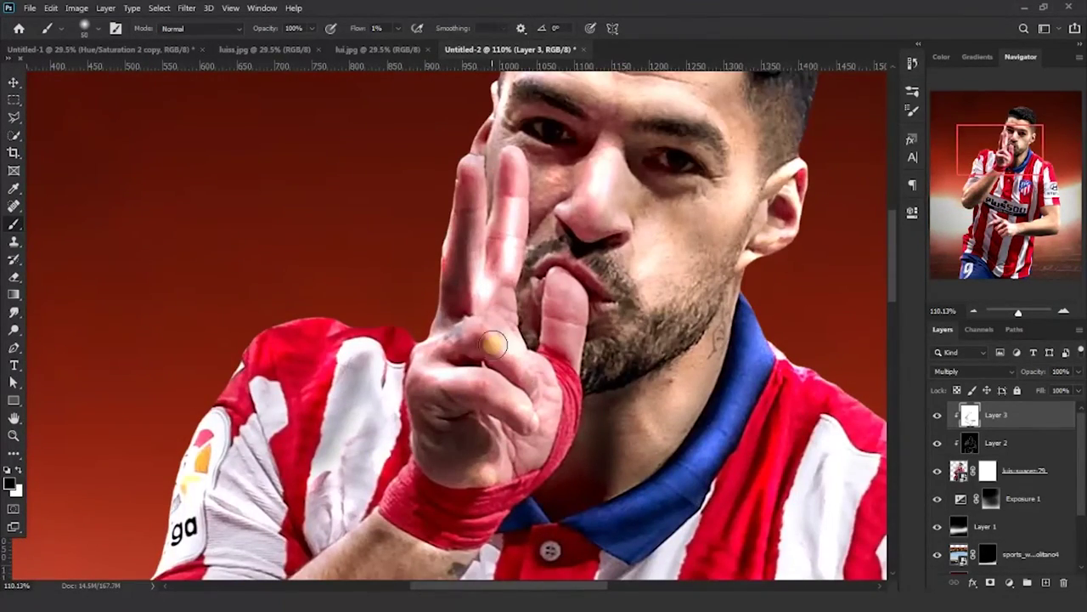
{"action": "left_click_drag", "start_coordinate": [584, 477], "coordinate": [388, 321]}
{"action": "left_click_drag", "start_coordinate": [791, 450], "coordinate": [536, 331]}
Step: Shape the shadows on the shoulder and sleeve folds above the Hyundai badge with a smaller brush
{"action": "key", "text": "bracketleft"}
{"action": "key", "text": "bracketleft"}
{"action": "key", "text": "bracketleft"}
{"action": "key", "text": "bracketleft"}
{"action": "key", "text": "bracketleft"}
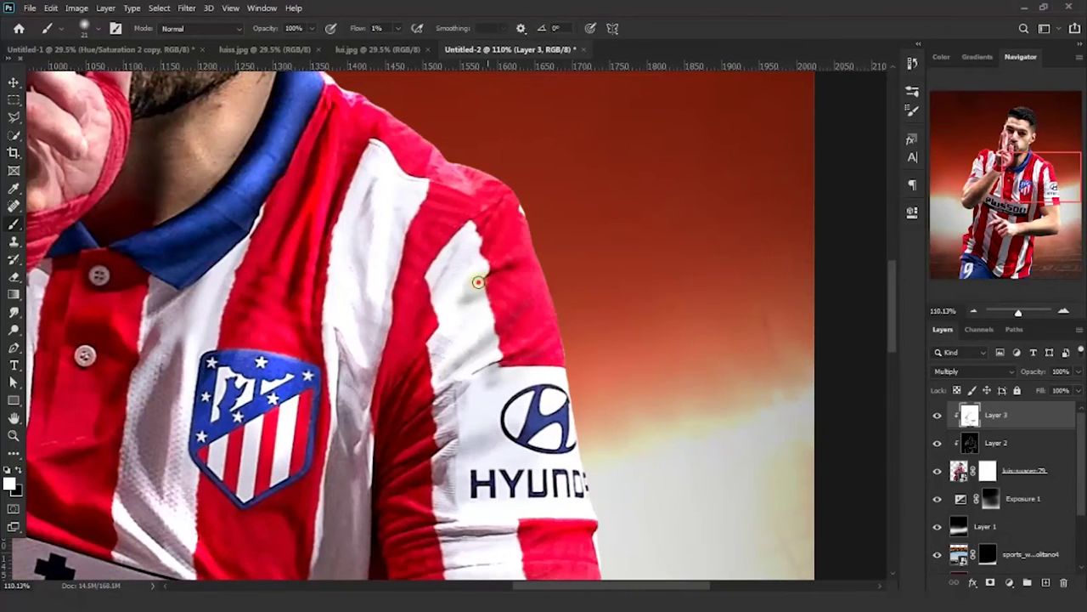
{"action": "left_click_drag", "start_coordinate": [419, 488], "coordinate": [417, 377]}
{"action": "left_click_drag", "start_coordinate": [571, 430], "coordinate": [497, 328]}
{"action": "left_click_drag", "start_coordinate": [413, 381], "coordinate": [388, 300]}
Step: Refine the shading on the upper arm and inner elbow of the lowered arm with white paint
{"action": "key", "text": "bracketright"}
{"action": "key", "text": "bracketright"}
{"action": "key", "text": "bracketright"}
{"action": "key", "text": "bracketright"}
{"action": "key", "text": "bracketright"}
{"action": "key", "text": "bracketright"}
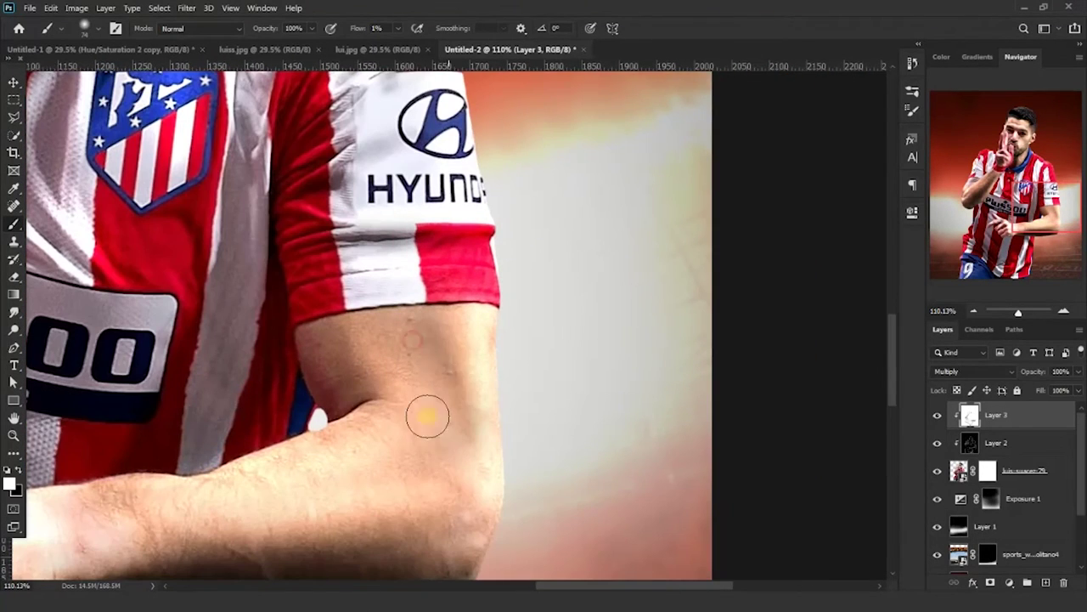
{"action": "scroll", "coordinate": [253, 367], "scroll_direction": "up", "scroll_amount": 1}
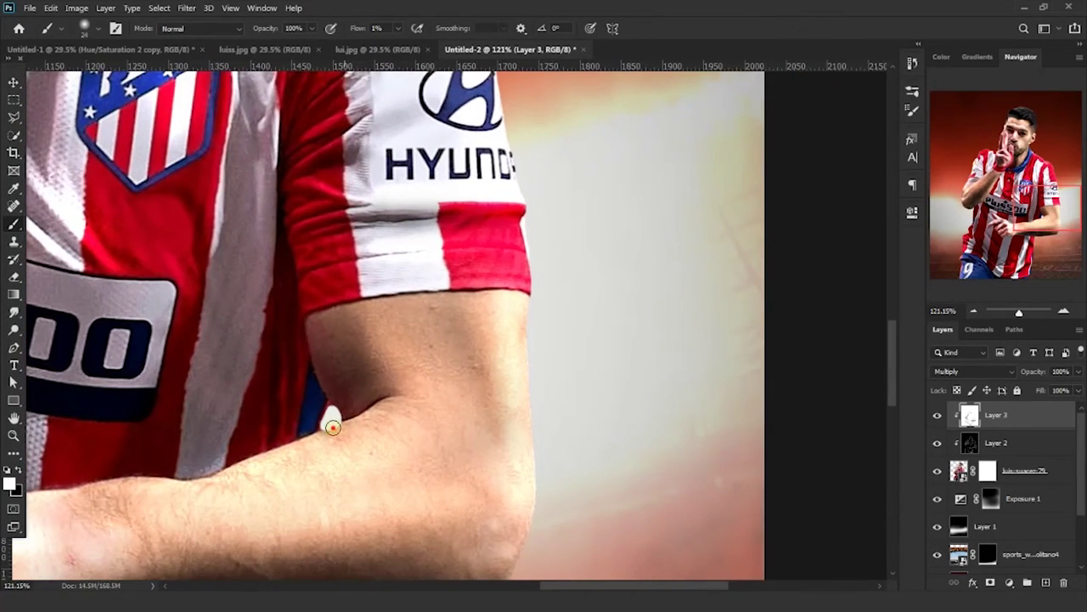
{"action": "left_click_drag", "start_coordinate": [219, 409], "coordinate": [162, 406]}
Step: On Layer 2, set the brush flow to 27% and paint bright rim highlights along the hair and head edges
{"action": "key", "text": "ctrl+0"}
{"action": "left_click_drag", "start_coordinate": [528, 111], "coordinate": [611, 110]}
{"action": "left_click", "coordinate": [1028, 442]}
{"action": "left_click_drag", "start_coordinate": [510, 127], "coordinate": [586, 127]}
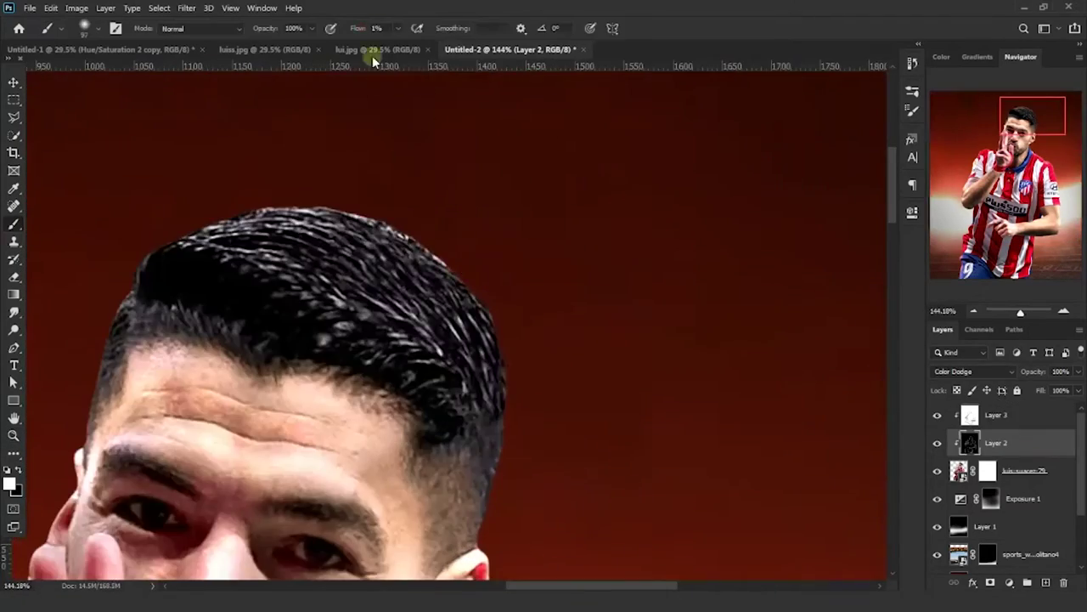
{"action": "left_click_drag", "start_coordinate": [374, 61], "coordinate": [379, 63]}
{"action": "left_click_drag", "start_coordinate": [501, 246], "coordinate": [602, 247]}
{"action": "left_click_drag", "start_coordinate": [595, 198], "coordinate": [281, 238]}
{"action": "left_click_drag", "start_coordinate": [281, 271], "coordinate": [492, 226]}
{"action": "left_click_drag", "start_coordinate": [424, 239], "coordinate": [400, 237]}
{"action": "left_click_drag", "start_coordinate": [483, 325], "coordinate": [430, 277]}
{"action": "left_click_drag", "start_coordinate": [748, 357], "coordinate": [412, 289]}
{"action": "left_click_drag", "start_coordinate": [560, 356], "coordinate": [532, 174]}
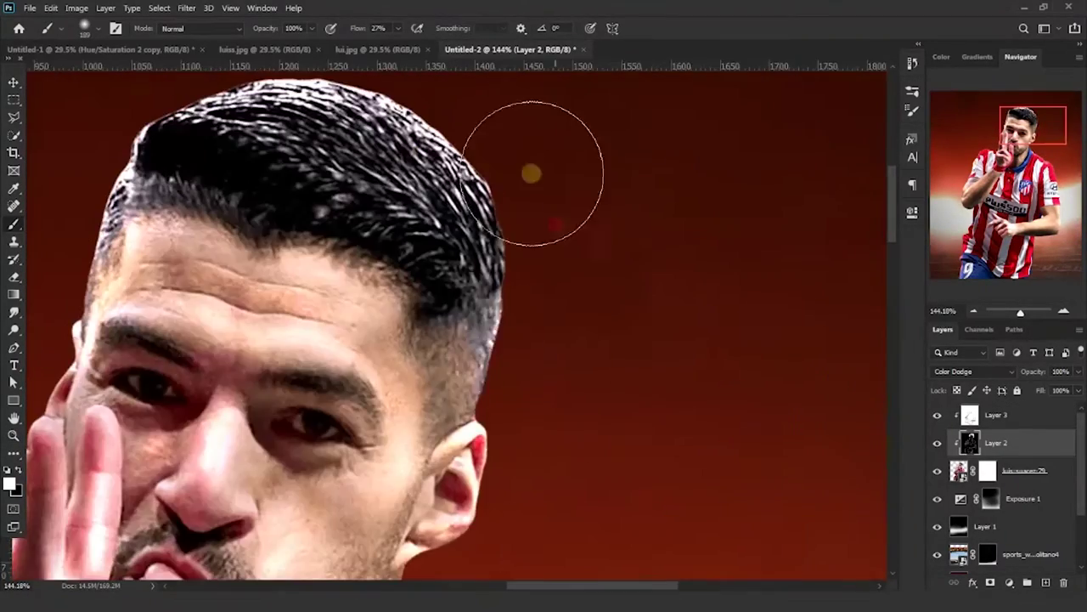
Step: Paint rim highlights along the outer edges of the player's arms, shirt and shorts with a large brush
{"action": "scroll", "coordinate": [533, 173], "scroll_direction": "down", "scroll_amount": 10}
{"action": "left_click_drag", "start_coordinate": [202, 444], "coordinate": [226, 297]}
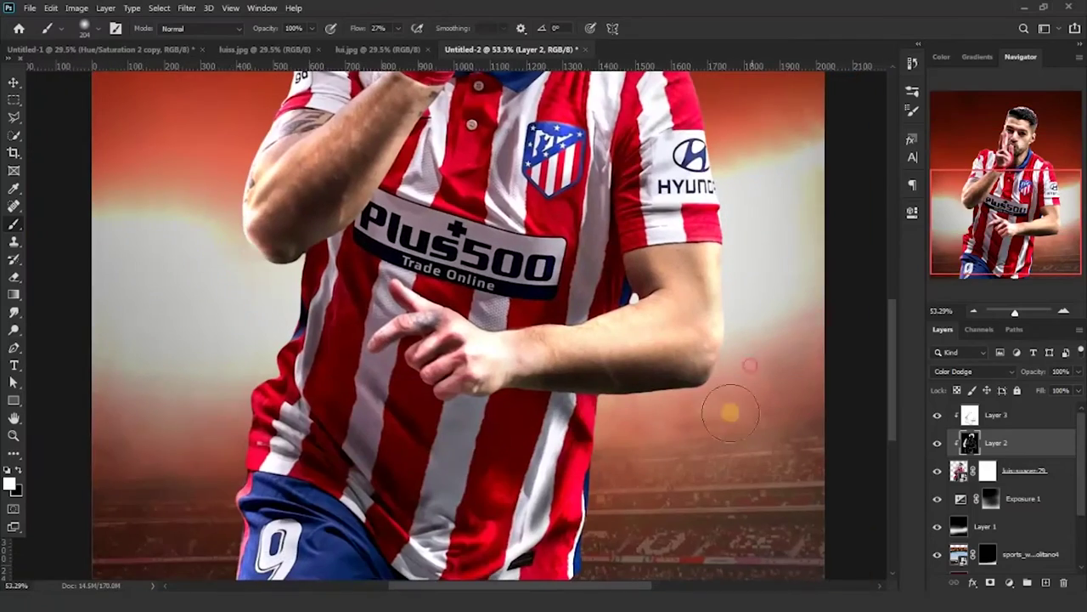
{"action": "scroll", "coordinate": [422, 416], "scroll_direction": "down", "scroll_amount": 10}
{"action": "scroll", "coordinate": [408, 373], "scroll_direction": "up", "scroll_amount": 5}
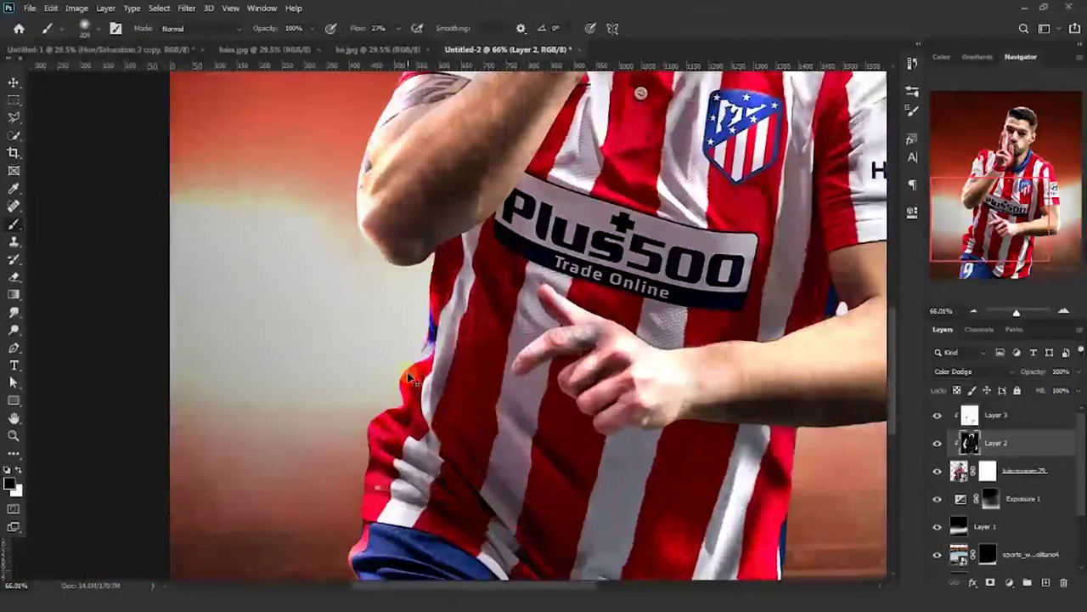
Step: Paint black on the Exposure 1 mask with a large soft brush to brighten the stadium glow on both sides of the player
{"action": "key", "text": "z"}
{"action": "right_click", "coordinate": [365, 289]}
{"action": "left_click", "coordinate": [389, 304]}
{"action": "left_click", "coordinate": [991, 499]}
{"action": "left_click", "coordinate": [13, 227]}
{"action": "right_click", "coordinate": [309, 408], "text": "alt"}
{"action": "key", "text": "x"}
{"action": "left_click", "coordinate": [292, 411]}
{"action": "left_click_drag", "start_coordinate": [291, 411], "coordinate": [255, 399]}
{"action": "left_click_drag", "start_coordinate": [582, 376], "coordinate": [659, 367]}
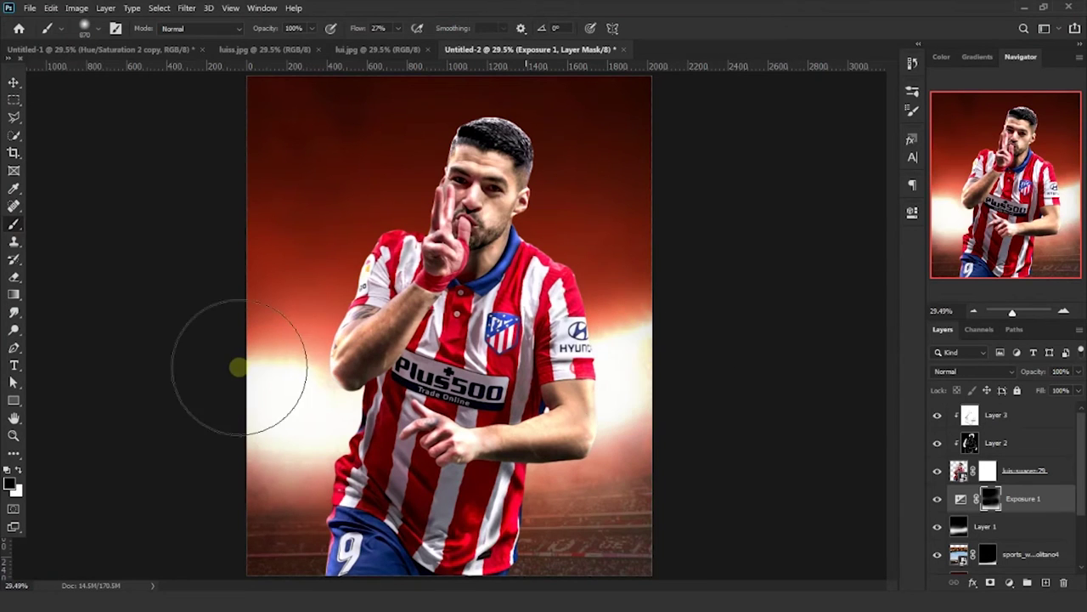
{"action": "right_click", "coordinate": [594, 340], "text": "alt"}
{"action": "key", "text": "z"}
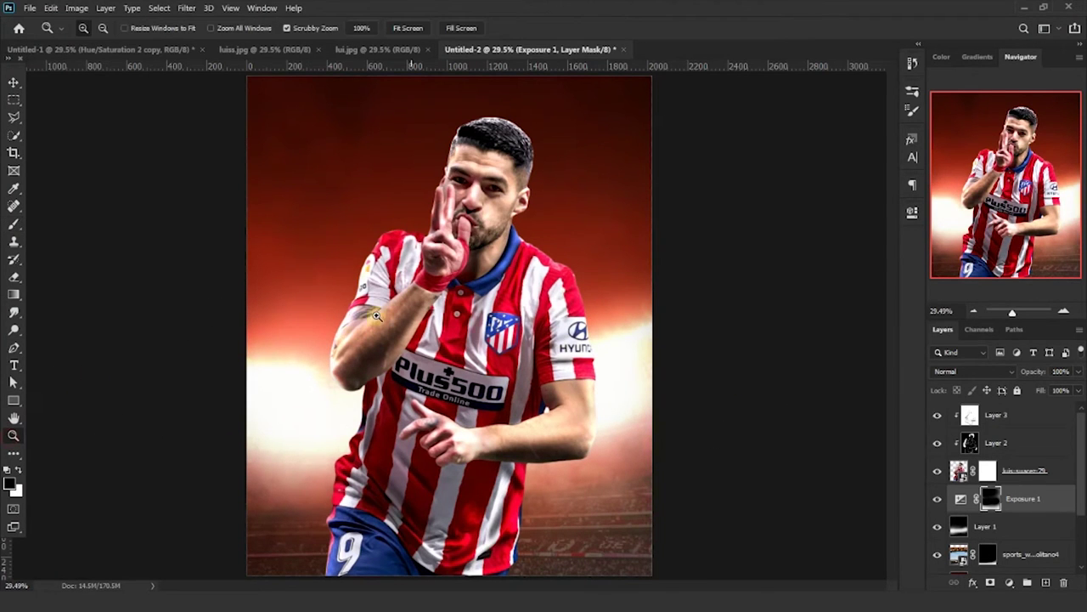
Step: Add a clipped Hue/Saturation adjustment above Layer 3 with Colorize on, saturation 25 and lightness +86, and invert its mask to black
{"action": "left_click", "coordinate": [1011, 416]}
{"action": "left_click", "coordinate": [1009, 582]}
{"action": "left_click", "coordinate": [1016, 454]}
{"action": "left_click_drag", "start_coordinate": [813, 355], "coordinate": [867, 357]}
{"action": "left_click", "coordinate": [797, 528]}
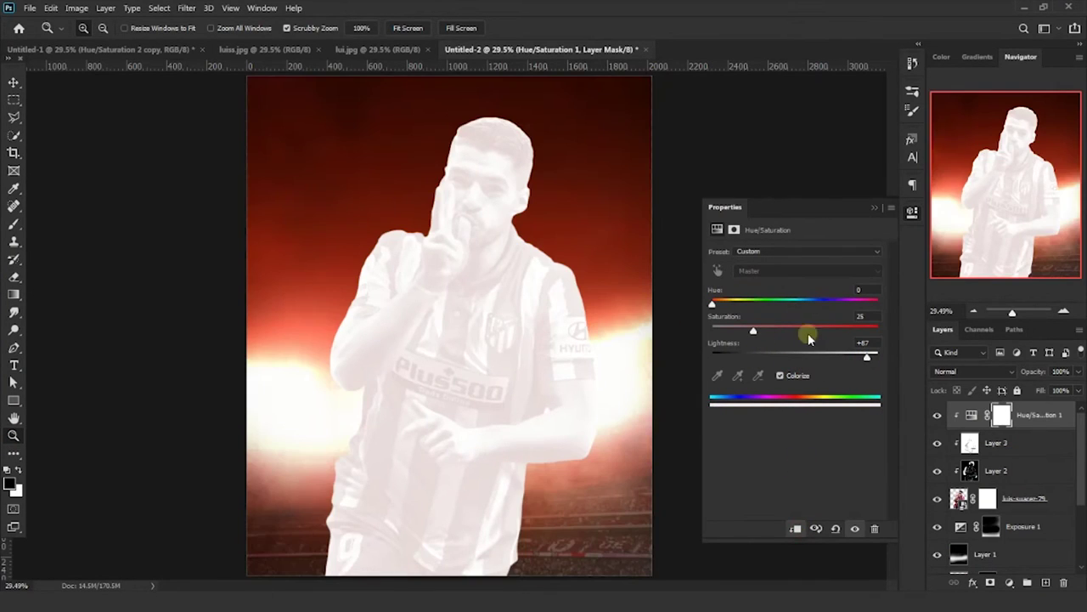
{"action": "key", "text": "b"}
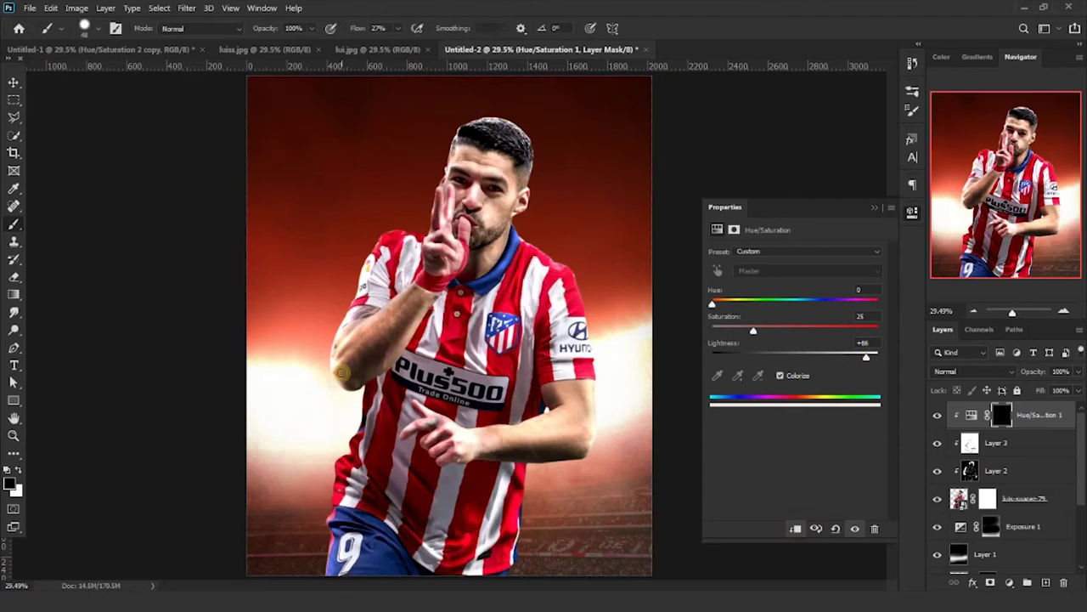
Step: Paint white on the Hue/Saturation mask along the outer edge of the shorts and the nearby shirt hem
{"action": "scroll", "coordinate": [333, 383], "scroll_direction": "up", "scroll_amount": 6}
{"action": "left_click_drag", "start_coordinate": [303, 473], "coordinate": [312, 271]}
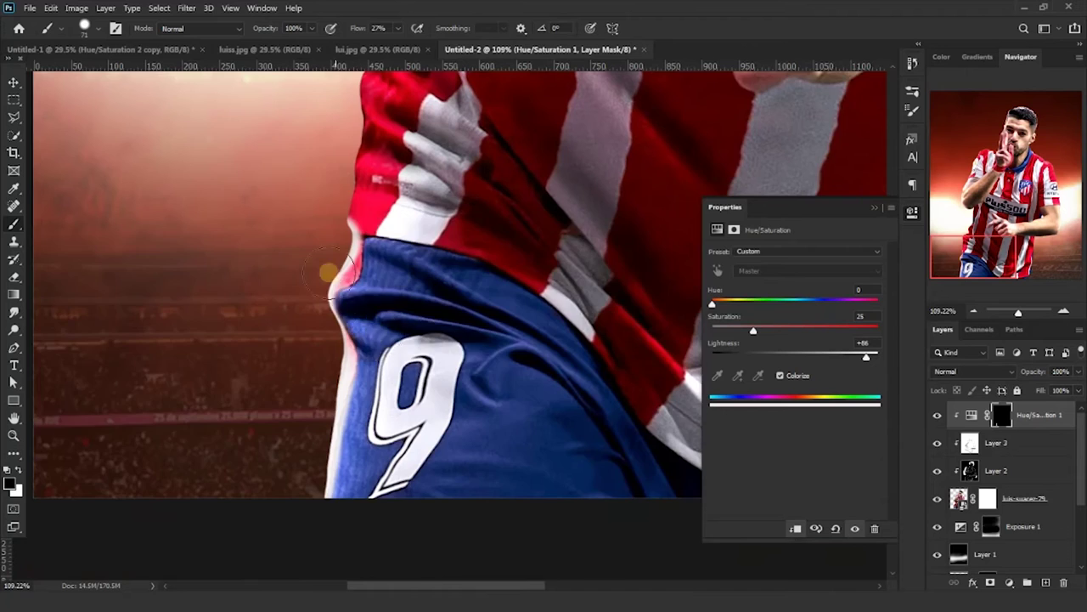
{"action": "scroll", "coordinate": [328, 271], "scroll_direction": "up", "scroll_amount": 2}
{"action": "scroll", "coordinate": [363, 316], "scroll_direction": "up", "scroll_amount": 2}
{"action": "scroll", "coordinate": [374, 310], "scroll_direction": "up", "scroll_amount": 2}
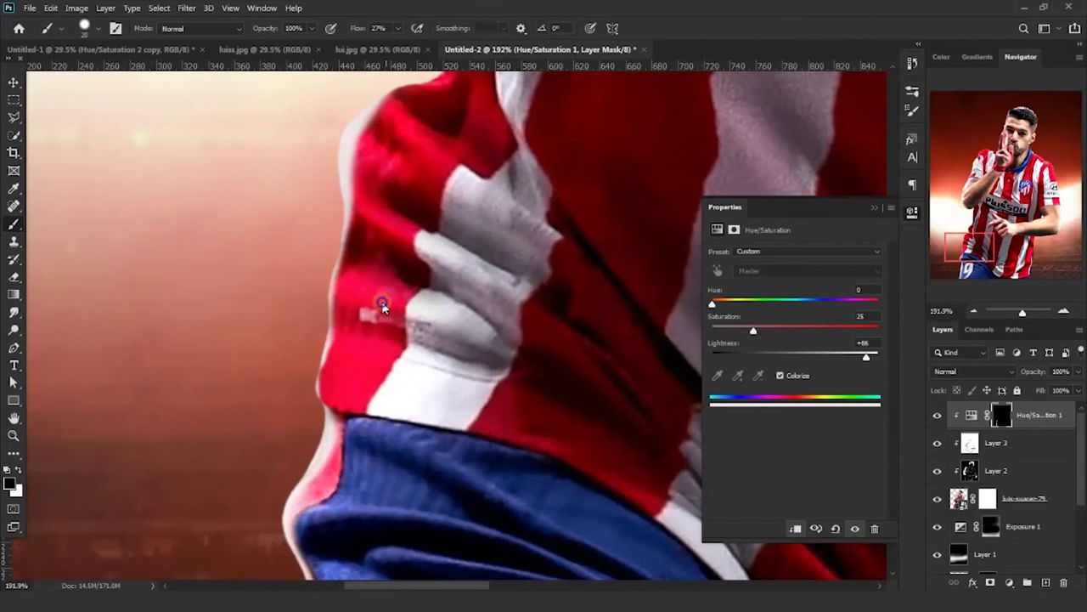
Step: Rework the rim light on the shirt hem above the shorts, undoing a stray stroke and adjusting the brush
{"action": "key", "text": "x"}
{"action": "key", "text": "ctrl+z"}
{"action": "mouse_move", "coordinate": [397, 307]}
{"action": "left_mouse_down"}
{"action": "mouse_move", "coordinate": [399, 384]}
{"action": "mouse_move", "coordinate": [473, 396]}
{"action": "mouse_move", "coordinate": [375, 368]}
{"action": "left_mouse_up"}
{"action": "right_click", "coordinate": [400, 384]}
{"action": "left_click", "coordinate": [553, 196]}
{"action": "right_click", "coordinate": [500, 391]}
{"action": "key", "text": "x"}
Step: Paint rim highlights on the gathered shirt folds at the hip, alternating white and black on the mask
{"action": "mouse_move", "coordinate": [426, 291]}
{"action": "left_mouse_down"}
{"action": "mouse_move", "coordinate": [450, 376]}
{"action": "mouse_move", "coordinate": [522, 418]}
{"action": "left_mouse_up"}
{"action": "key", "text": "x"}
{"action": "mouse_move", "coordinate": [474, 281]}
{"action": "left_mouse_down"}
{"action": "mouse_move", "coordinate": [462, 381]}
{"action": "mouse_move", "coordinate": [539, 482]}
{"action": "left_mouse_up"}
{"action": "key", "text": "x"}
{"action": "key", "text": "x"}
{"action": "key", "text": "bracketright"}
{"action": "key", "text": "bracketright"}
{"action": "left_click_drag", "start_coordinate": [523, 438], "coordinate": [490, 374]}
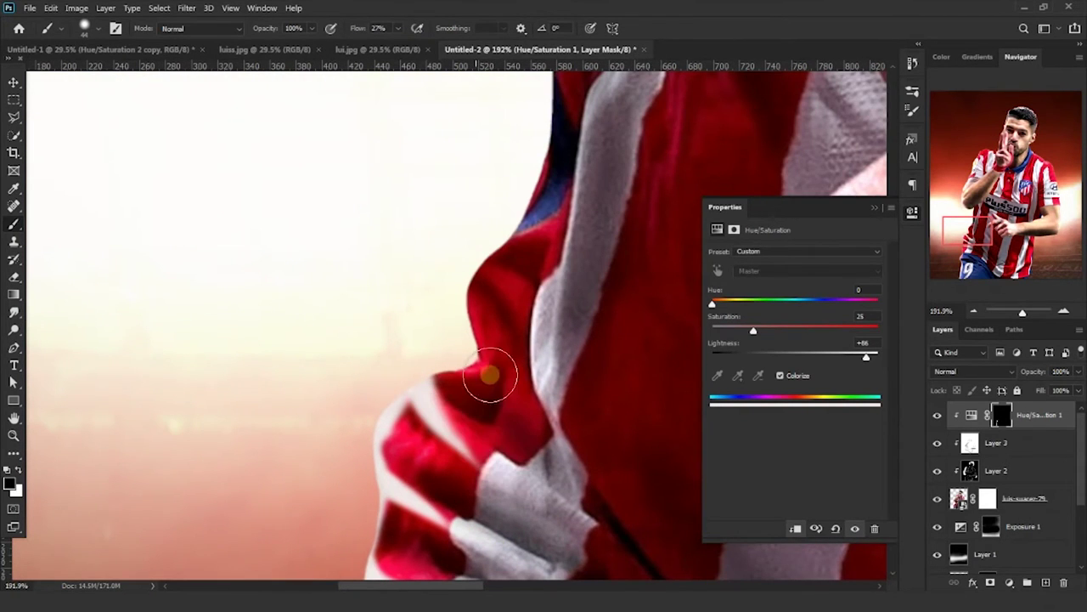
Step: Paint and trim a soft rim light along the shirt's side edge from the hip folds up toward the raised elbow
{"action": "key", "text": "x"}
{"action": "mouse_move", "coordinate": [512, 286]}
{"action": "left_mouse_down"}
{"action": "mouse_move", "coordinate": [524, 396]}
{"action": "mouse_move", "coordinate": [530, 222]}
{"action": "left_mouse_up"}
{"action": "key", "text": "x"}
{"action": "left_click_drag", "start_coordinate": [531, 234], "coordinate": [478, 362]}
{"action": "left_click_drag", "start_coordinate": [465, 447], "coordinate": [486, 255]}
{"action": "left_click_drag", "start_coordinate": [485, 231], "coordinate": [485, 303]}
{"action": "mouse_move", "coordinate": [492, 382]}
{"action": "left_mouse_down"}
{"action": "mouse_move", "coordinate": [507, 242]}
{"action": "mouse_move", "coordinate": [490, 138]}
{"action": "left_mouse_up"}
{"action": "left_click_drag", "start_coordinate": [490, 306], "coordinate": [478, 203]}
{"action": "left_click_drag", "start_coordinate": [478, 203], "coordinate": [498, 303]}
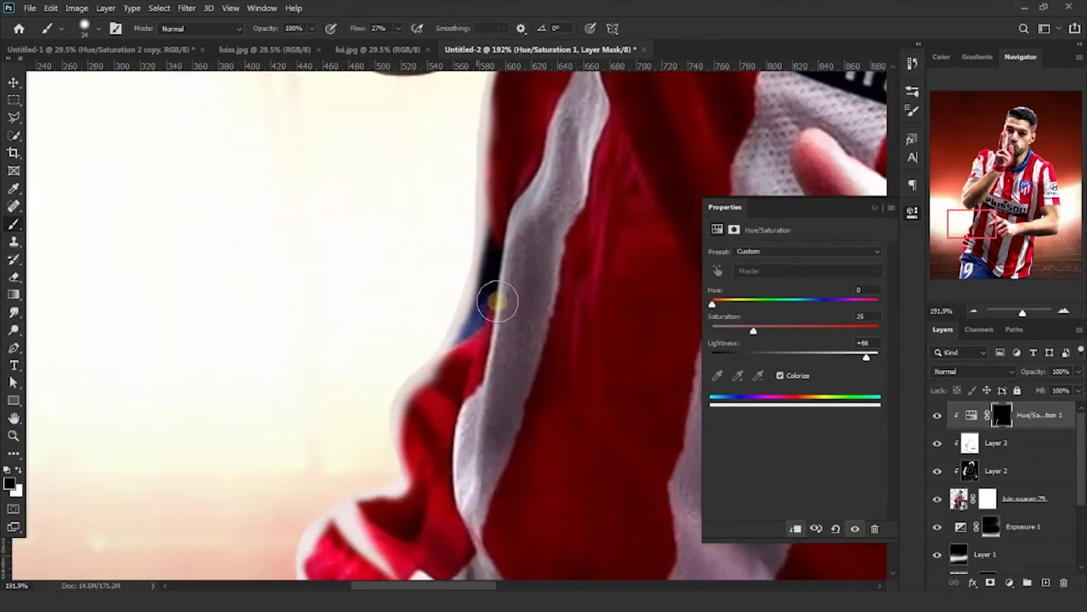
Step: Extend the rim light along the elbow and outer forearm of the raised arm with a larger brush
{"action": "left_click_drag", "start_coordinate": [365, 102], "coordinate": [463, 365]}
{"action": "key", "text": "x"}
{"action": "key", "text": "bracketright"}
{"action": "key", "text": "bracketright"}
{"action": "left_click_drag", "start_coordinate": [420, 255], "coordinate": [408, 416]}
{"action": "mouse_move", "coordinate": [435, 101]}
{"action": "left_mouse_down"}
{"action": "mouse_move", "coordinate": [433, 186]}
{"action": "mouse_move", "coordinate": [293, 462]}
{"action": "left_mouse_up"}
Step: Paint and clean up the highlights on the red cuff and outer sleeve edge above the tattooed arm
{"action": "key", "text": "bracketleft"}
{"action": "key", "text": "bracketleft"}
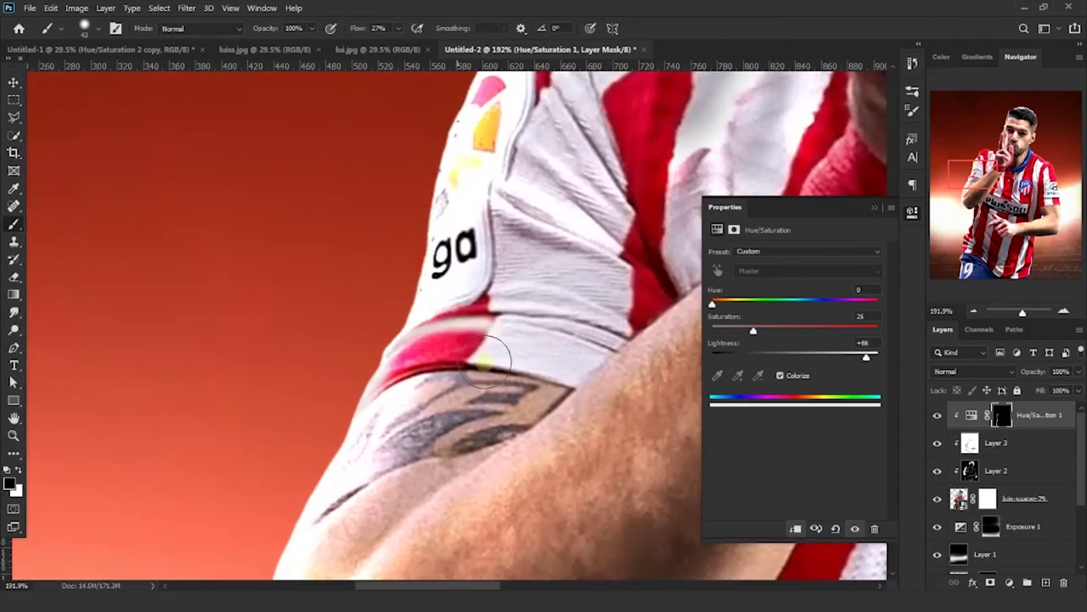
{"action": "key", "text": "x"}
{"action": "left_click_drag", "start_coordinate": [480, 195], "coordinate": [390, 398]}
{"action": "left_click_drag", "start_coordinate": [415, 187], "coordinate": [202, 388]}
{"action": "key", "text": "bracketright"}
{"action": "key", "text": "bracketright"}
{"action": "key", "text": "bracketright"}
Step: Continue the rim light on the mask from the raised-arm side up to the front edge of the hair
{"action": "key", "text": "x"}
{"action": "mouse_move", "coordinate": [584, 300]}
{"action": "left_mouse_down"}
{"action": "mouse_move", "coordinate": [590, 322]}
{"action": "mouse_move", "coordinate": [271, 434]}
{"action": "left_mouse_up"}
{"action": "key", "text": "x"}
{"action": "left_click_drag", "start_coordinate": [271, 434], "coordinate": [296, 202]}
{"action": "mouse_move", "coordinate": [338, 89]}
{"action": "left_mouse_down"}
{"action": "mouse_move", "coordinate": [223, 413]}
{"action": "mouse_move", "coordinate": [270, 293]}
{"action": "left_mouse_up"}
{"action": "mouse_move", "coordinate": [274, 285]}
{"action": "left_mouse_down"}
{"action": "mouse_move", "coordinate": [213, 425]}
{"action": "mouse_move", "coordinate": [271, 253]}
{"action": "left_mouse_up"}
{"action": "left_click_drag", "start_coordinate": [294, 180], "coordinate": [166, 289]}
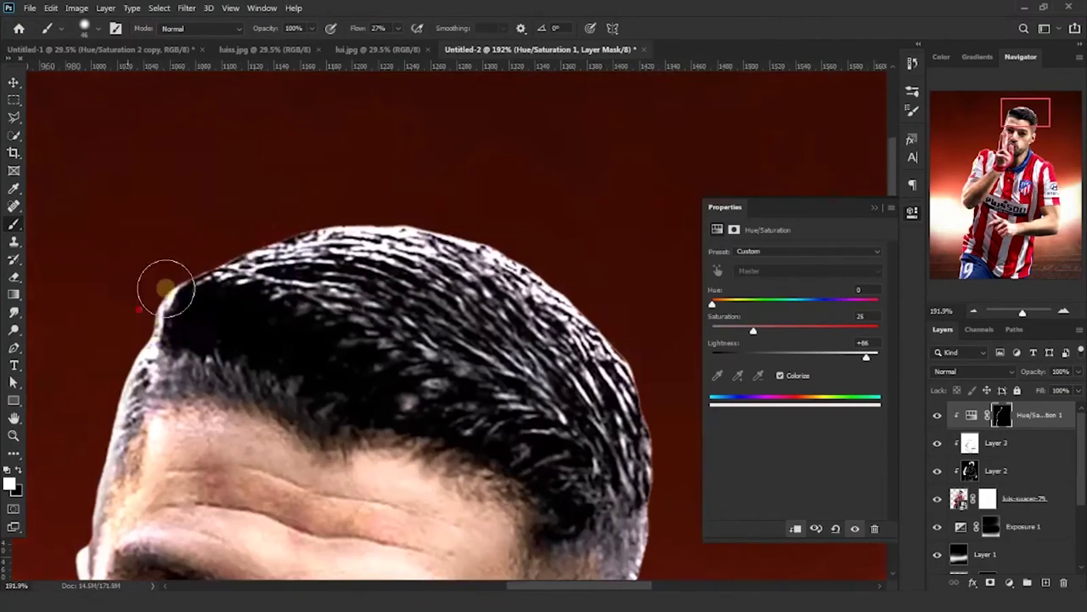
Step: Paint and refine the rim light over the top of the hair and down the far side of the head
{"action": "left_click_drag", "start_coordinate": [385, 221], "coordinate": [286, 246]}
{"action": "key", "text": "x"}
{"action": "key", "text": "bracketleft"}
{"action": "key", "text": "x"}
{"action": "left_click_drag", "start_coordinate": [543, 544], "coordinate": [355, 252]}
{"action": "left_click_drag", "start_coordinate": [306, 497], "coordinate": [355, 232]}
{"action": "mouse_move", "coordinate": [248, 355]}
{"action": "left_mouse_down"}
{"action": "mouse_move", "coordinate": [278, 226]}
{"action": "mouse_move", "coordinate": [173, 128]}
{"action": "left_mouse_up"}
Step: Resize the brush and paint rim highlights along the far shoulder and sleeve edge, trimming with black
{"action": "right_click", "coordinate": [410, 292]}
{"action": "key", "text": "Return"}
{"action": "mouse_move", "coordinate": [256, 317]}
{"action": "left_mouse_down"}
{"action": "mouse_move", "coordinate": [171, 215]}
{"action": "mouse_move", "coordinate": [510, 372]}
{"action": "mouse_move", "coordinate": [328, 274]}
{"action": "mouse_move", "coordinate": [214, 233]}
{"action": "left_mouse_up"}
{"action": "left_click_drag", "start_coordinate": [306, 518], "coordinate": [321, 107]}
{"action": "right_click", "coordinate": [292, 216], "text": "alt"}
{"action": "key", "text": "x"}
{"action": "left_click_drag", "start_coordinate": [335, 338], "coordinate": [321, 275]}
Step: Paint and trim the rim light along the lowered arm, working down to the shirt's far side
{"action": "left_click_drag", "start_coordinate": [286, 388], "coordinate": [505, 304]}
{"action": "key", "text": "x"}
{"action": "left_click_drag", "start_coordinate": [425, 228], "coordinate": [349, 233]}
{"action": "key", "text": "x"}
{"action": "left_click_drag", "start_coordinate": [86, 371], "coordinate": [279, 226]}
{"action": "scroll", "coordinate": [279, 196], "scroll_direction": "down", "scroll_amount": 5}
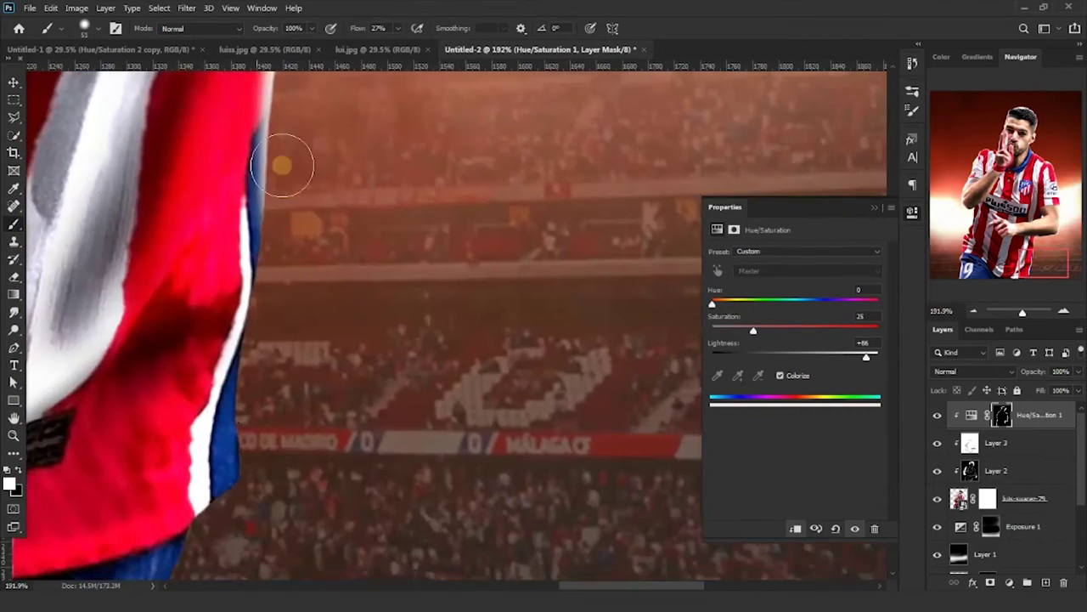
Step: Reduce the brush size and refine the rim light along the shirt's side edge beside the stadium stands
{"action": "key", "text": "x"}
{"action": "scroll", "coordinate": [223, 192], "scroll_direction": "up", "scroll_amount": 3}
{"action": "scroll", "coordinate": [223, 192], "scroll_direction": "up", "scroll_amount": 6}
{"action": "key", "text": "bracketleft"}
{"action": "key", "text": "bracketleft"}
{"action": "key", "text": "bracketleft"}
{"action": "key", "text": "bracketleft"}
{"action": "scroll", "coordinate": [228, 260], "scroll_direction": "down", "scroll_amount": 3}
{"action": "key", "text": "x"}
{"action": "left_click_drag", "start_coordinate": [212, 167], "coordinate": [247, 247]}
Step: Paint a highlight along the fold across the red stripe near the shirt's side hem and soften it with black
{"action": "scroll", "coordinate": [289, 216], "scroll_direction": "down", "scroll_amount": 5}
{"action": "scroll", "coordinate": [293, 255], "scroll_direction": "up", "scroll_amount": 4}
{"action": "left_click_drag", "start_coordinate": [290, 278], "coordinate": [273, 281]}
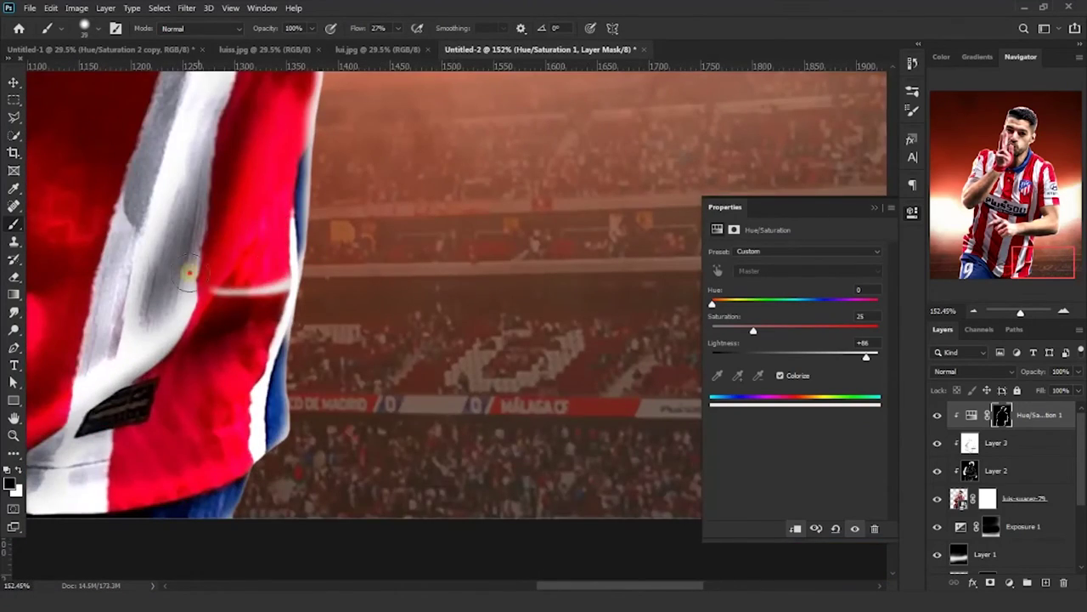
{"action": "scroll", "coordinate": [189, 273], "scroll_direction": "down", "scroll_amount": 2}
{"action": "scroll", "coordinate": [383, 250], "scroll_direction": "up", "scroll_amount": 1}
{"action": "key", "text": "x"}
{"action": "left_click_drag", "start_coordinate": [383, 260], "coordinate": [401, 232]}
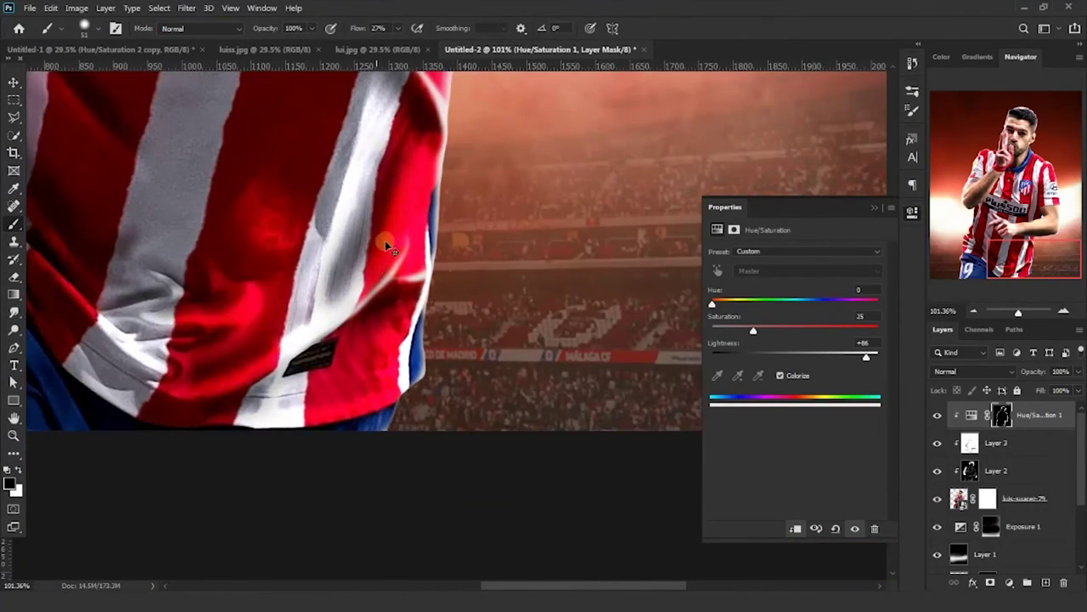
Step: Soften the highlights on the gathered shirt folds above the shorts with a black brush
{"action": "scroll", "coordinate": [387, 247], "scroll_direction": "down", "scroll_amount": 3}
{"action": "scroll", "coordinate": [245, 432], "scroll_direction": "up", "scroll_amount": 4}
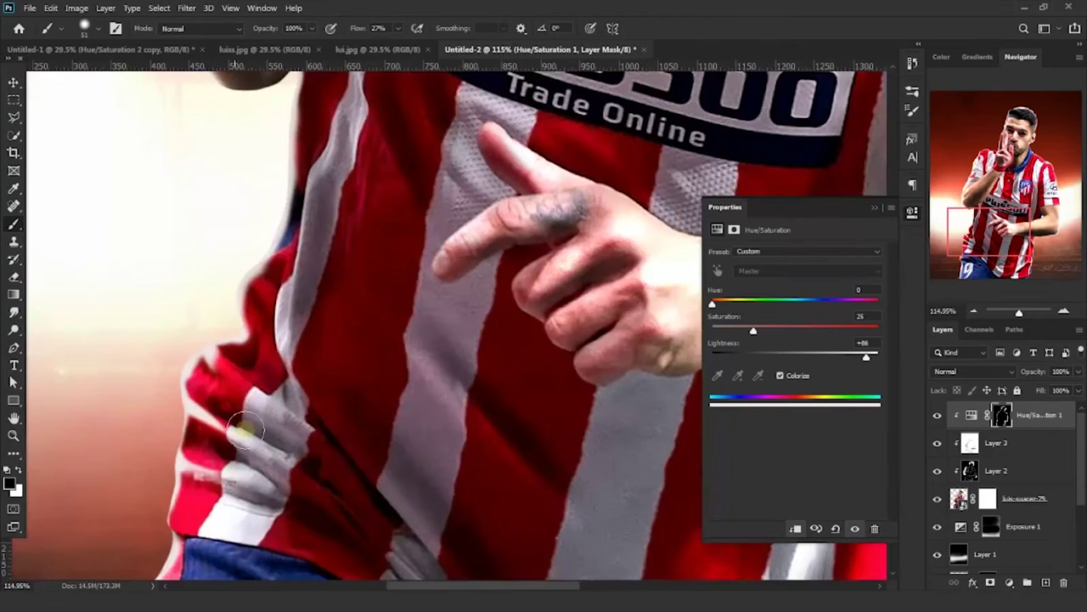
{"action": "left_click_drag", "start_coordinate": [201, 411], "coordinate": [215, 474]}
{"action": "scroll", "coordinate": [297, 268], "scroll_direction": "up", "scroll_amount": 2}
{"action": "key", "text": "x"}
Step: Paint a thin highlight along the edge of the narrow pale stripe beside the waist and blend it with black
{"action": "right_click", "coordinate": [293, 255]}
{"action": "key", "text": "Escape"}
{"action": "scroll", "coordinate": [284, 284], "scroll_direction": "up", "scroll_amount": 3}
{"action": "scroll", "coordinate": [284, 282], "scroll_direction": "up", "scroll_amount": 2}
{"action": "left_click_drag", "start_coordinate": [282, 238], "coordinate": [253, 464]}
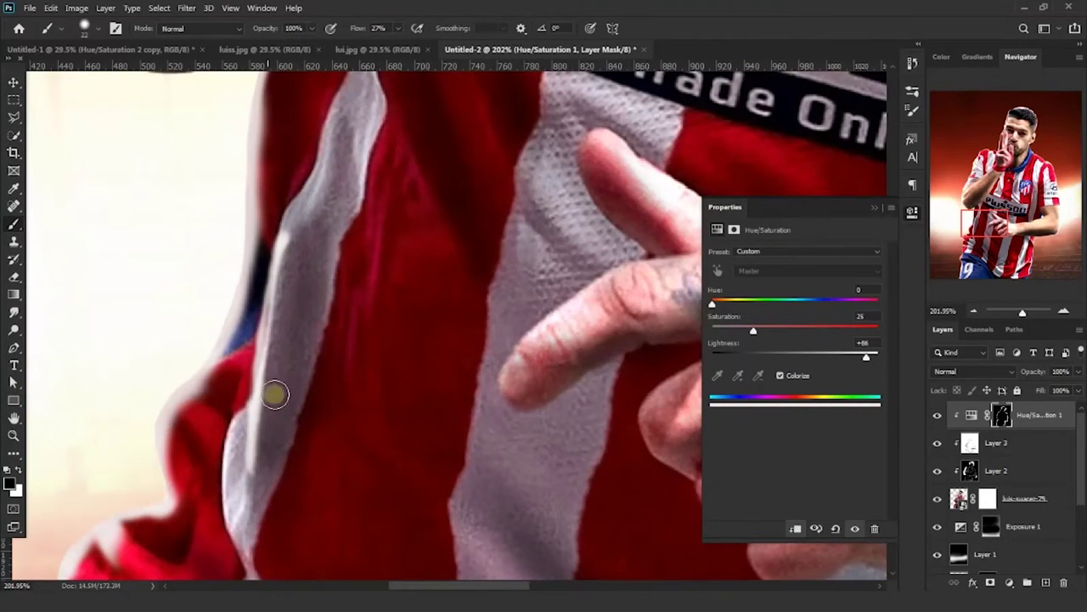
{"action": "key", "text": "x"}
{"action": "left_click_drag", "start_coordinate": [332, 210], "coordinate": [343, 336]}
{"action": "left_click_drag", "start_coordinate": [343, 337], "coordinate": [321, 346]}
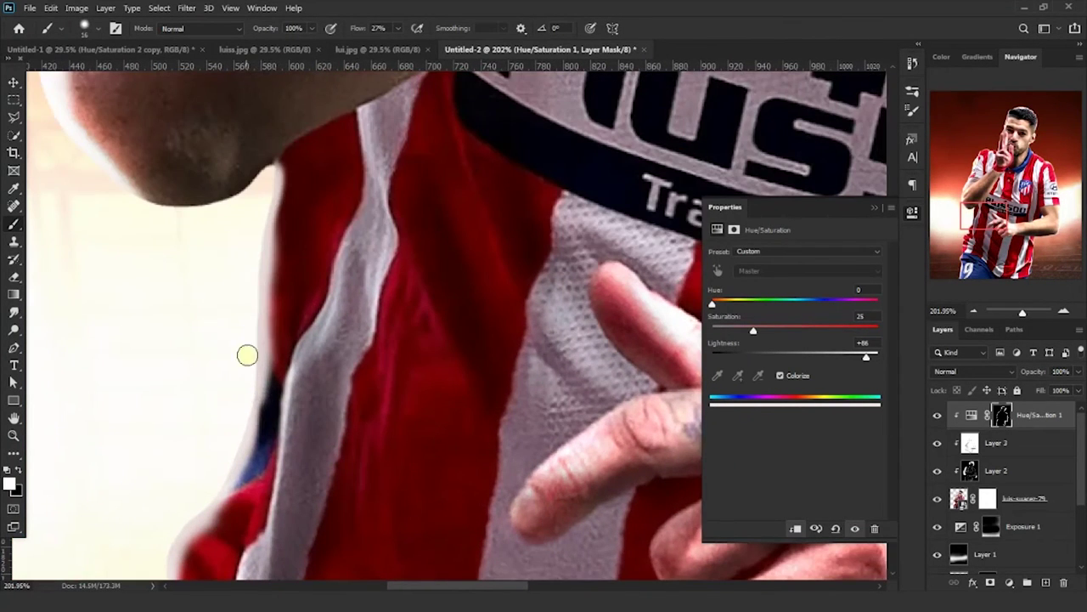
{"action": "scroll", "coordinate": [380, 221], "scroll_direction": "down", "scroll_amount": 3}
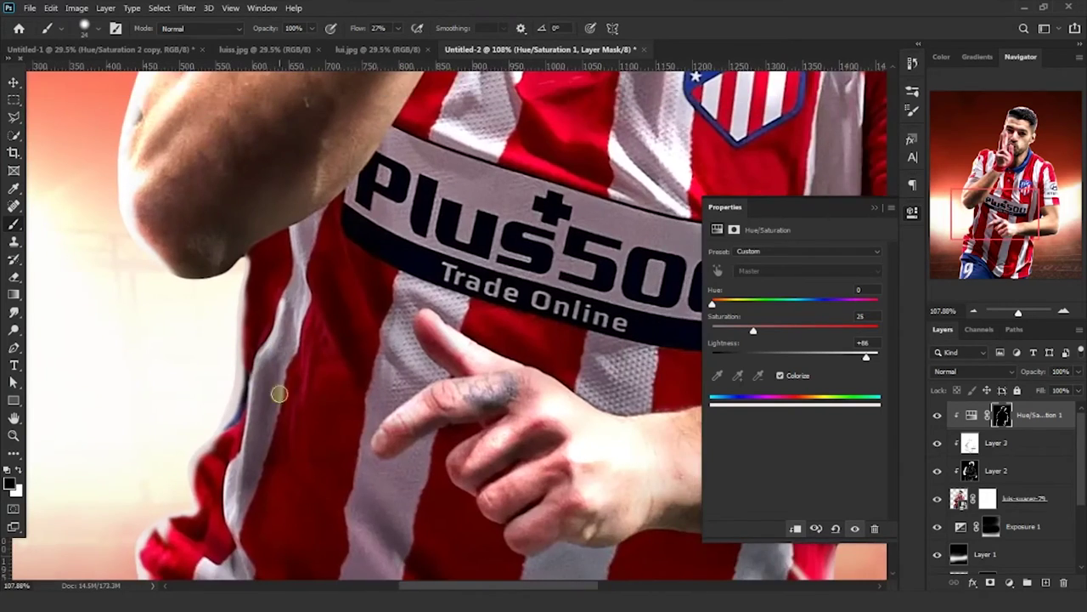
Step: Paint thin highlights on the fingertips of the lowered hand and trim the excess with black
{"action": "scroll", "coordinate": [376, 330], "scroll_direction": "up", "scroll_amount": 4}
{"action": "key", "text": "x"}
{"action": "scroll", "coordinate": [374, 409], "scroll_direction": "right", "scroll_amount": 5}
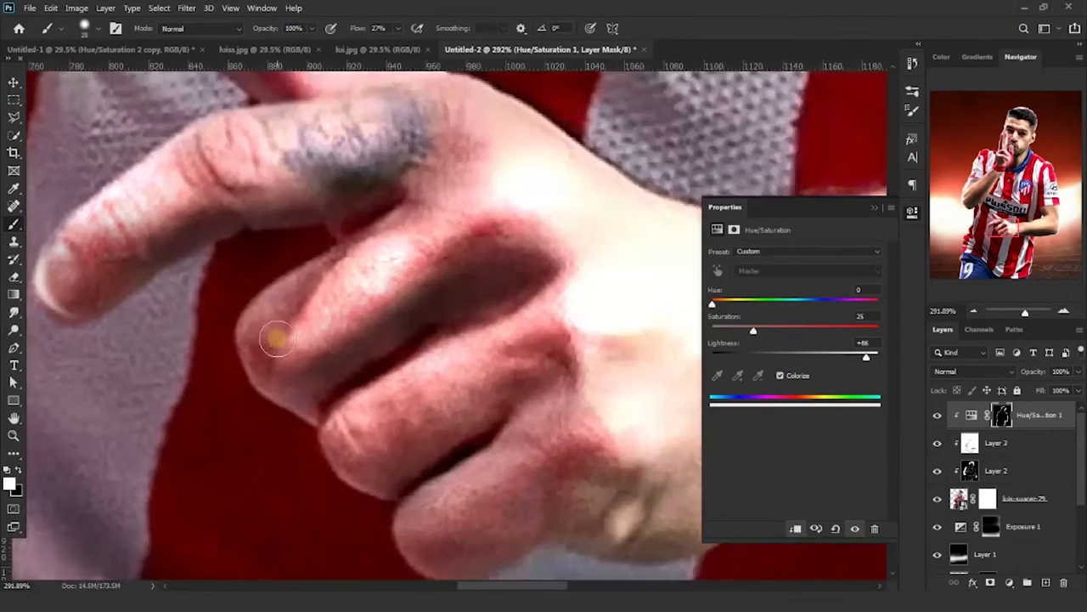
{"action": "key", "text": "x"}
{"action": "mouse_move", "coordinate": [237, 289]}
{"action": "left_mouse_down"}
{"action": "mouse_move", "coordinate": [187, 188]}
{"action": "mouse_move", "coordinate": [200, 200]}
{"action": "left_mouse_up"}
{"action": "key", "text": "x"}
{"action": "scroll", "coordinate": [204, 194], "scroll_direction": "down", "scroll_amount": 6}
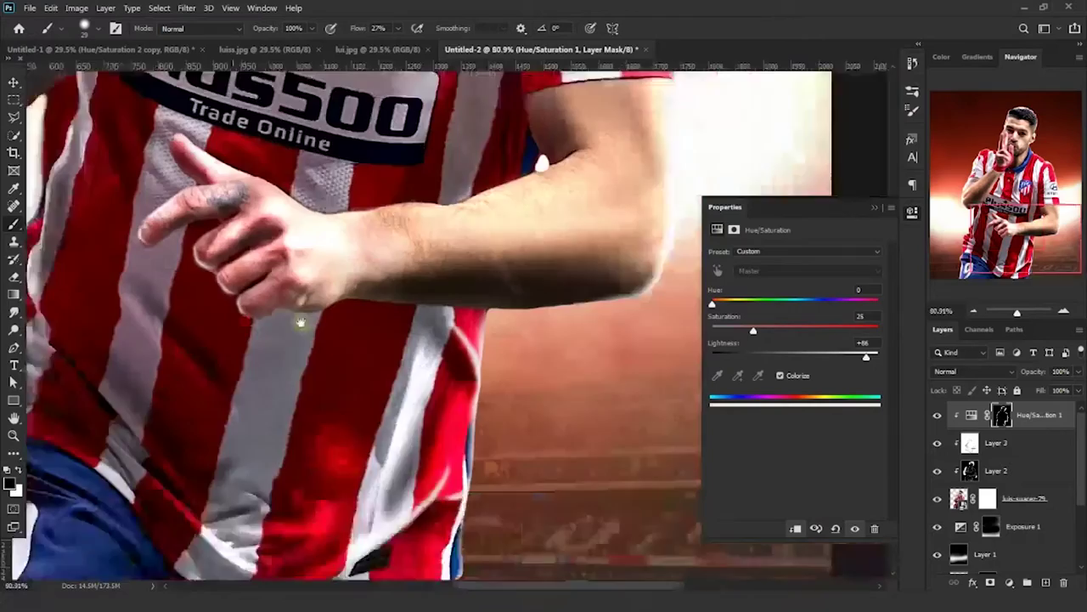
Step: Set the brush flow to 12% and blend the rim light around the lowered arm's elbow and upper arm
{"action": "scroll", "coordinate": [510, 222], "scroll_direction": "down", "scroll_amount": 2}
{"action": "scroll", "coordinate": [510, 222], "scroll_direction": "up", "scroll_amount": 3}
{"action": "scroll", "coordinate": [385, 320], "scroll_direction": "up", "scroll_amount": 4}
{"action": "left_click_drag", "start_coordinate": [693, 333], "coordinate": [512, 391]}
{"action": "key", "text": "x"}
{"action": "left_click_drag", "start_coordinate": [404, 329], "coordinate": [501, 404]}
{"action": "key", "text": "x"}
{"action": "left_click_drag", "start_coordinate": [415, 371], "coordinate": [402, 352]}
{"action": "left_click_drag", "start_coordinate": [596, 386], "coordinate": [458, 454]}
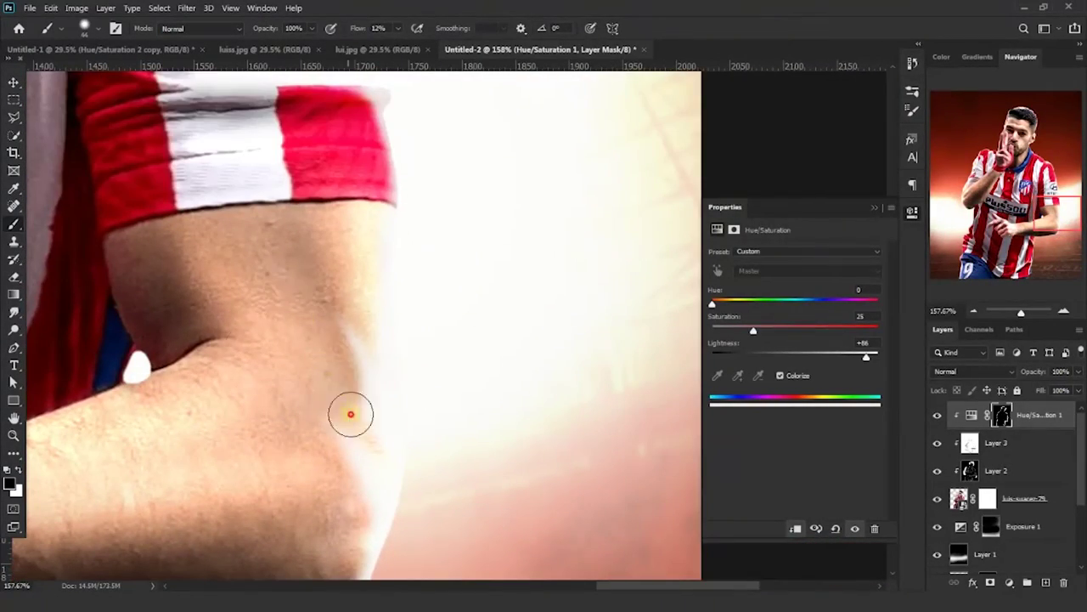
{"action": "left_click_drag", "start_coordinate": [351, 414], "coordinate": [427, 264]}
Step: Refine the soft rim light along the outer edge of the sleeve with the Hyundai logo
{"action": "scroll", "coordinate": [427, 264], "scroll_direction": "down", "scroll_amount": 7}
{"action": "left_click_drag", "start_coordinate": [340, 183], "coordinate": [434, 400]}
{"action": "left_click_drag", "start_coordinate": [543, 381], "coordinate": [406, 425]}
{"action": "scroll", "coordinate": [406, 426], "scroll_direction": "up", "scroll_amount": 6}
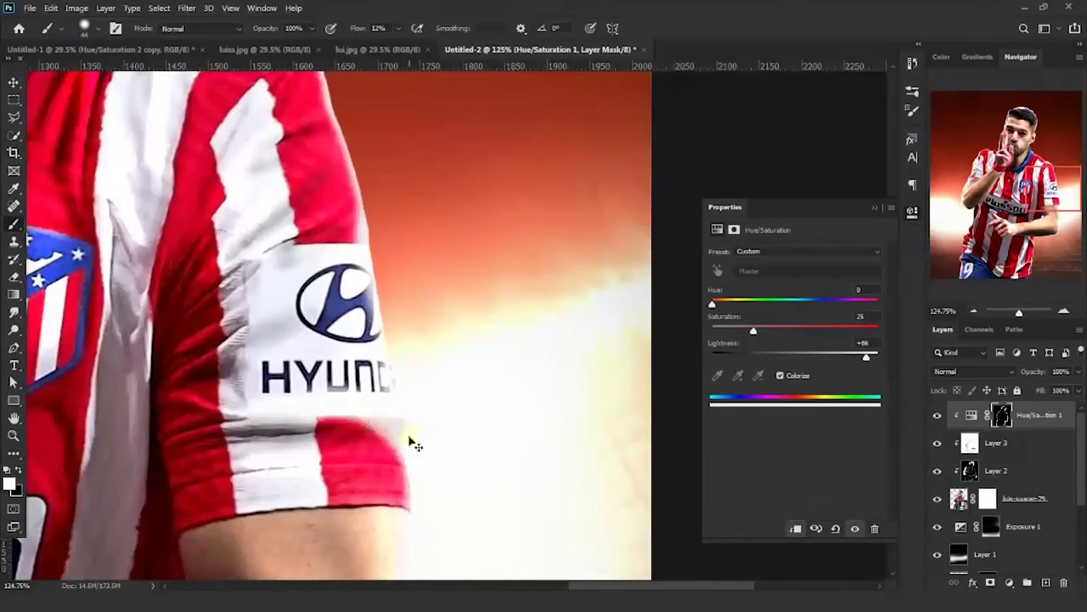
{"action": "mouse_move", "coordinate": [304, 451]}
{"action": "left_mouse_down"}
{"action": "mouse_move", "coordinate": [408, 398]}
{"action": "mouse_move", "coordinate": [267, 468]}
{"action": "left_mouse_up"}
Step: Paint rim highlights along the outer edges of the raised fingers beside the face
{"action": "scroll", "coordinate": [246, 255], "scroll_direction": "up", "scroll_amount": 6}
{"action": "key", "text": "x"}
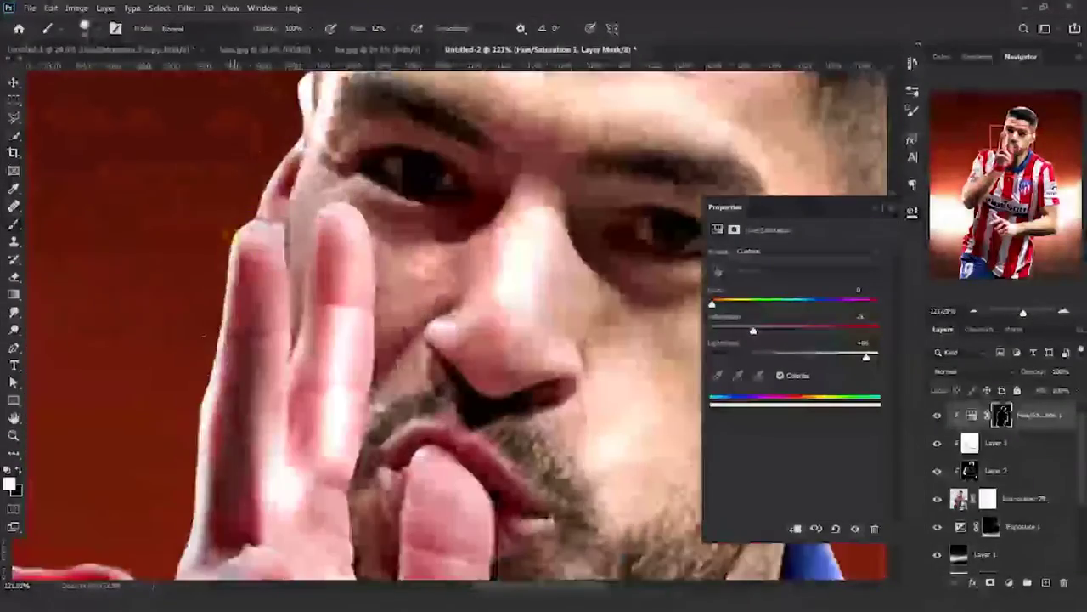
{"action": "left_click_drag", "start_coordinate": [236, 235], "coordinate": [219, 311]}
{"action": "left_click_drag", "start_coordinate": [230, 544], "coordinate": [218, 236]}
{"action": "left_click_drag", "start_coordinate": [265, 262], "coordinate": [193, 288]}
Step: Paint a highlight along the jawline from the ear to the chin and thin it out with black
{"action": "scroll", "coordinate": [306, 397], "scroll_direction": "down", "scroll_amount": 10}
{"action": "scroll", "coordinate": [277, 372], "scroll_direction": "up", "scroll_amount": 9}
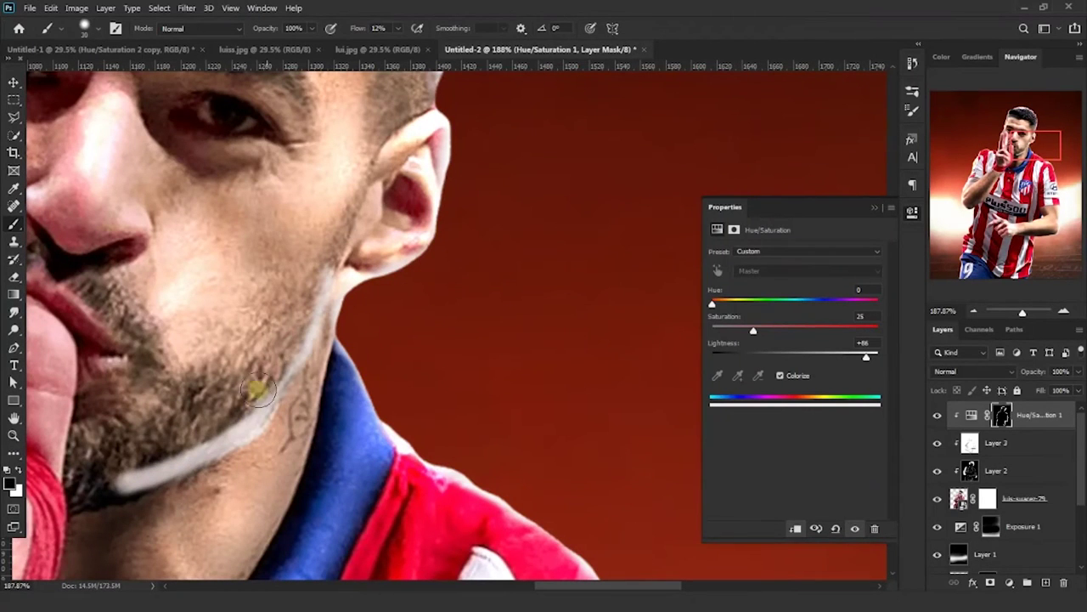
{"action": "left_click_drag", "start_coordinate": [319, 278], "coordinate": [293, 357]}
{"action": "mouse_move", "coordinate": [148, 437]}
{"action": "left_mouse_down"}
{"action": "mouse_move", "coordinate": [241, 396]}
{"action": "mouse_move", "coordinate": [257, 360]}
{"action": "left_mouse_up"}
Step: Shrink the brush to a few pixels and paint fine white hair highlights through the beard
{"action": "right_click", "coordinate": [255, 393], "text": "alt"}
{"action": "right_click", "coordinate": [272, 393], "text": "alt"}
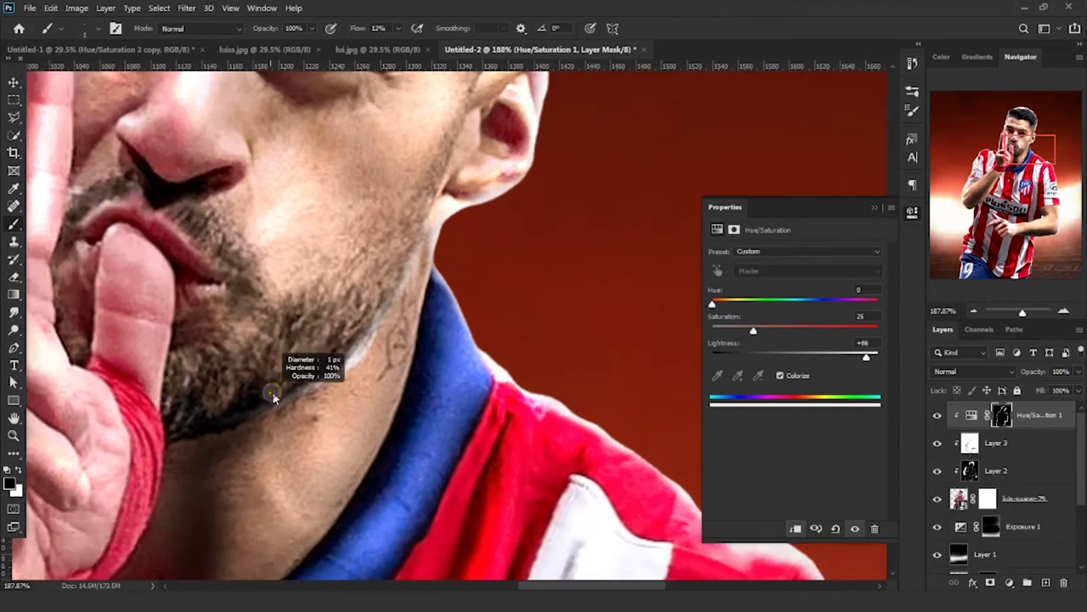
{"action": "left_click_drag", "start_coordinate": [218, 410], "coordinate": [255, 402]}
{"action": "left_click_drag", "start_coordinate": [340, 367], "coordinate": [283, 386]}
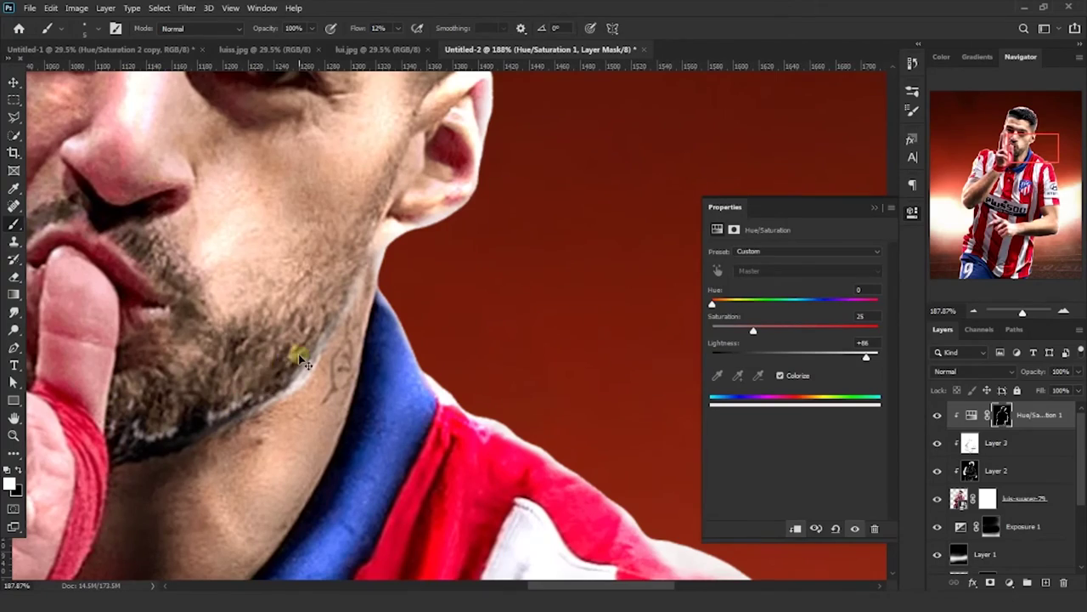
{"action": "left_click_drag", "start_coordinate": [165, 262], "coordinate": [353, 364]}
{"action": "left_click_drag", "start_coordinate": [361, 501], "coordinate": [340, 403]}
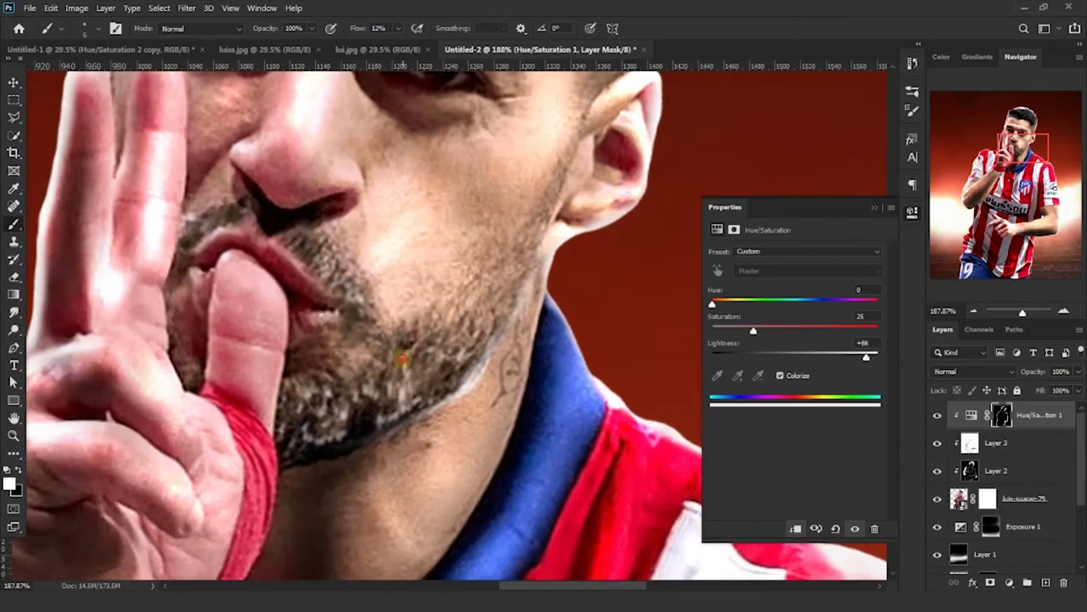
{"action": "left_click_drag", "start_coordinate": [403, 357], "coordinate": [433, 332]}
Step: Enlarge the brush, set its flow to 1% and gently paint black over the beard highlights to soften them
{"action": "scroll", "coordinate": [434, 332], "scroll_direction": "down", "scroll_amount": 5}
{"action": "scroll", "coordinate": [392, 340], "scroll_direction": "up", "scroll_amount": 5}
{"action": "right_click", "coordinate": [392, 339], "text": "alt"}
{"action": "left_click_drag", "start_coordinate": [397, 28], "coordinate": [392, 45]}
{"action": "key", "text": "x"}
{"action": "left_click_drag", "start_coordinate": [443, 329], "coordinate": [391, 339]}
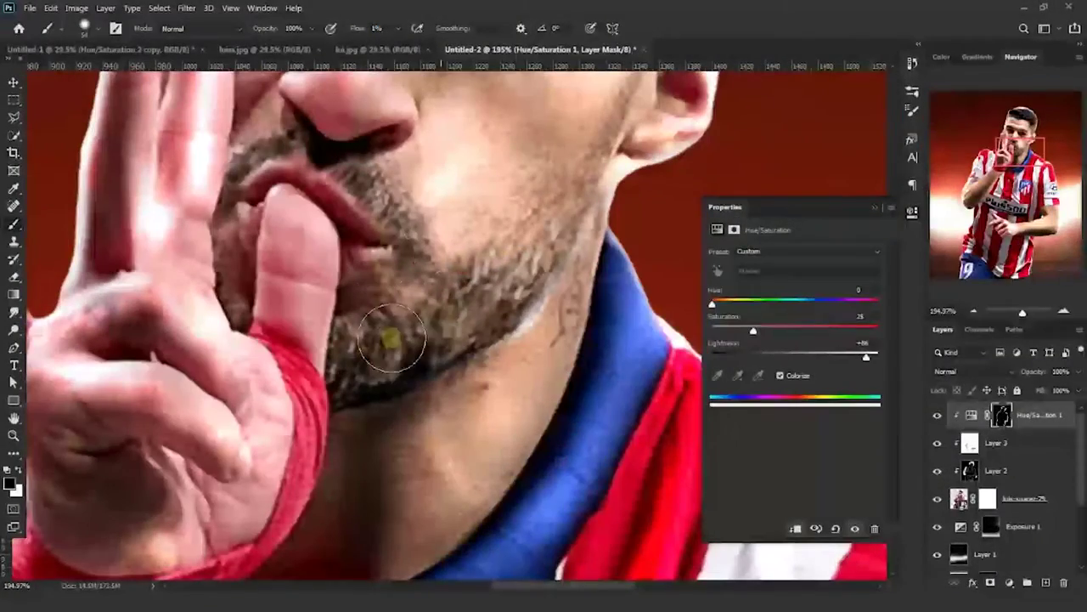
{"action": "left_click_drag", "start_coordinate": [491, 268], "coordinate": [345, 427]}
{"action": "key", "text": "z"}
{"action": "left_click_drag", "start_coordinate": [475, 247], "coordinate": [357, 255]}
{"action": "key", "text": "ctrl+0"}
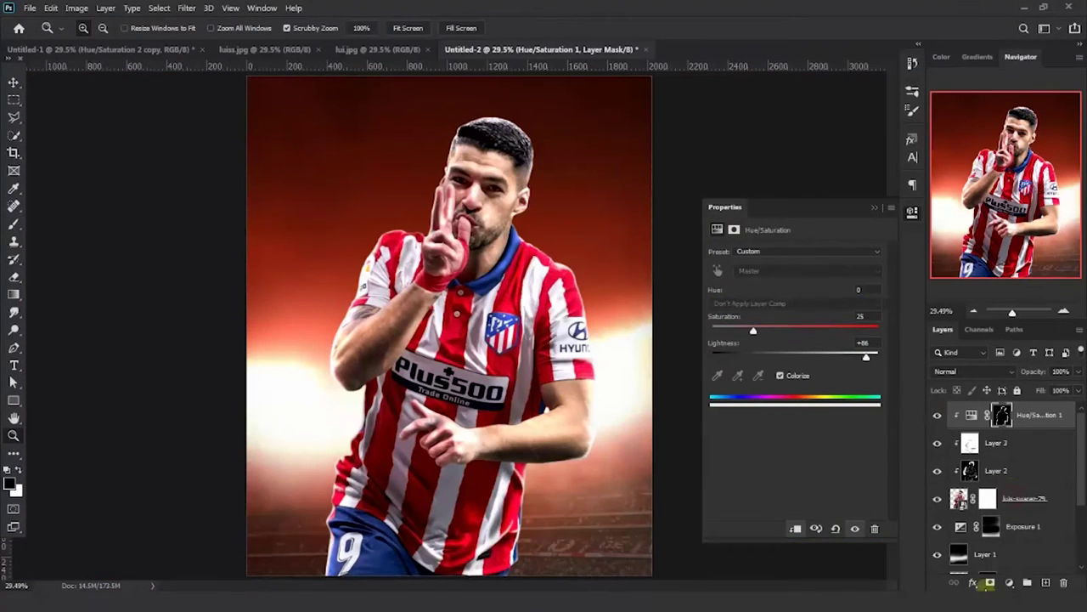
Step: Add a clipped Exposure adjustment directly above the player layer and set its exposure to -3.33
{"action": "left_click", "coordinate": [1019, 498]}
{"action": "left_click", "coordinate": [1009, 582]}
{"action": "left_click", "coordinate": [1002, 435]}
{"action": "mouse_move", "coordinate": [758, 289]}
{"action": "left_mouse_down"}
{"action": "mouse_move", "coordinate": [736, 283]}
{"action": "mouse_move", "coordinate": [751, 287]}
{"action": "left_mouse_up"}
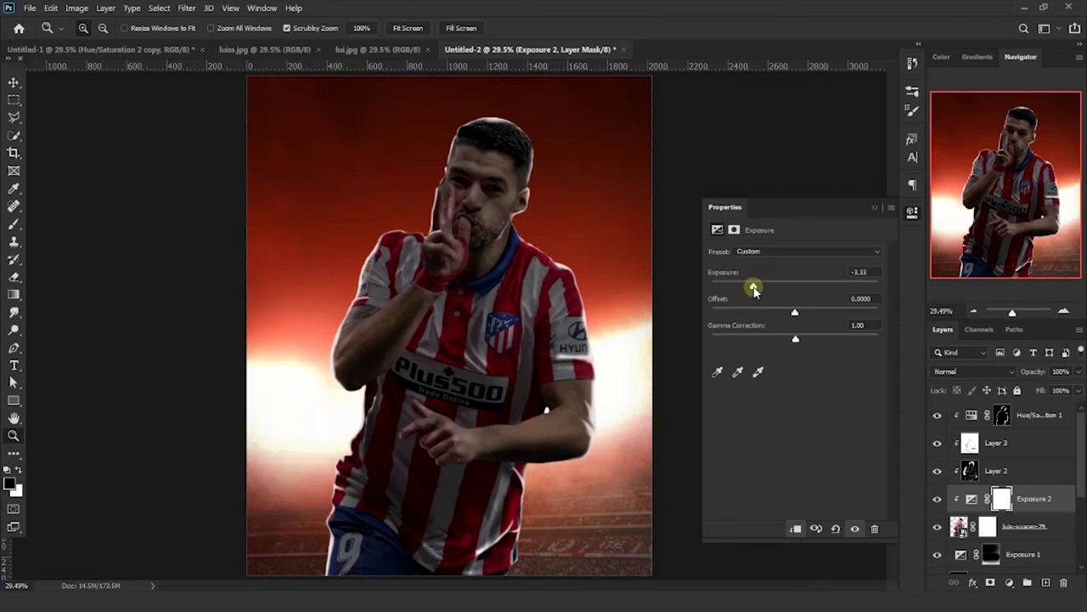
Step: Paint black on the Exposure 2 mask with a very large soft brush at 19% flow to brighten the player's face and raised hand
{"action": "left_click", "coordinate": [11, 224]}
{"action": "left_click_drag", "start_coordinate": [389, 223], "coordinate": [463, 237]}
{"action": "right_click", "coordinate": [499, 246]}
{"action": "left_click", "coordinate": [663, 3]}
{"action": "left_click_drag", "start_coordinate": [361, 30], "coordinate": [371, 30]}
{"action": "key", "text": "bracketright"}
{"action": "key", "text": "bracketright"}
{"action": "key", "text": "bracketright"}
{"action": "key", "text": "bracketright"}
{"action": "key", "text": "bracketright"}
{"action": "key", "text": "bracketright"}
{"action": "key", "text": "bracketright"}
{"action": "key", "text": "bracketright"}
{"action": "left_click_drag", "start_coordinate": [404, 154], "coordinate": [381, 213]}
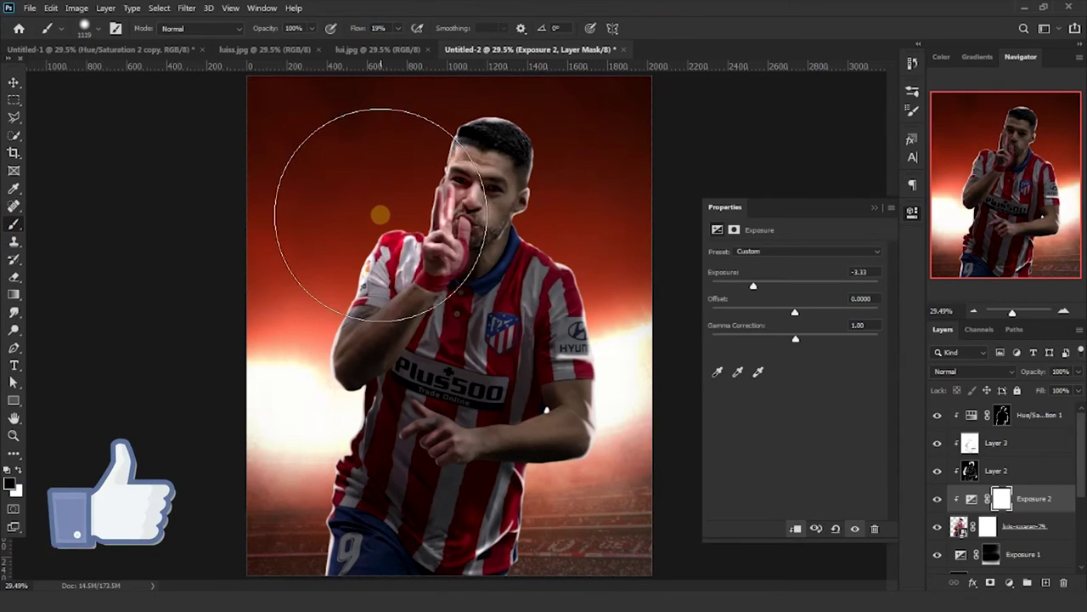
Step: Reduce the brush size and mask out the darkening along the raised arm's side of the player, down to the shorts
{"action": "key", "text": "bracketleft"}
{"action": "key", "text": "bracketleft"}
{"action": "key", "text": "bracketleft"}
{"action": "key", "text": "bracketleft"}
{"action": "left_click_drag", "start_coordinate": [370, 164], "coordinate": [275, 403]}
{"action": "key", "text": "bracketleft"}
{"action": "left_click_drag", "start_coordinate": [308, 294], "coordinate": [294, 513]}
{"action": "left_click_drag", "start_coordinate": [347, 424], "coordinate": [291, 560]}
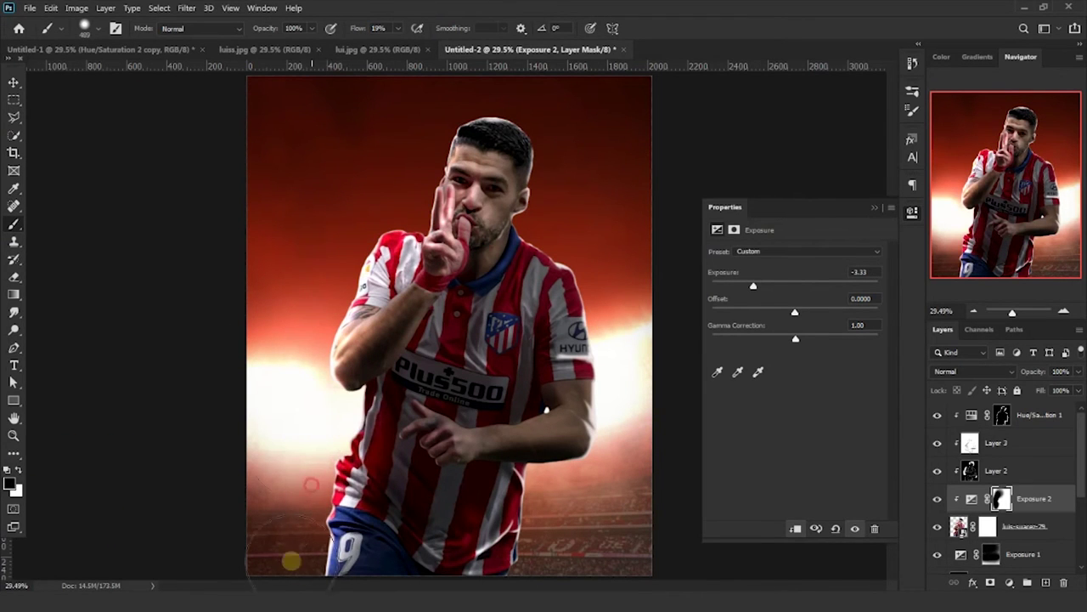
Step: Mask out the darkening along the player's opposite shoulder, sleeve and lowered arm with resized soft black brushes
{"action": "left_click_drag", "start_coordinate": [615, 344], "coordinate": [618, 512]}
{"action": "right_click", "coordinate": [634, 448], "text": "alt"}
{"action": "left_click_drag", "start_coordinate": [624, 336], "coordinate": [649, 418]}
{"action": "right_click", "coordinate": [592, 306], "text": "alt"}
{"action": "left_click_drag", "start_coordinate": [595, 314], "coordinate": [680, 415]}
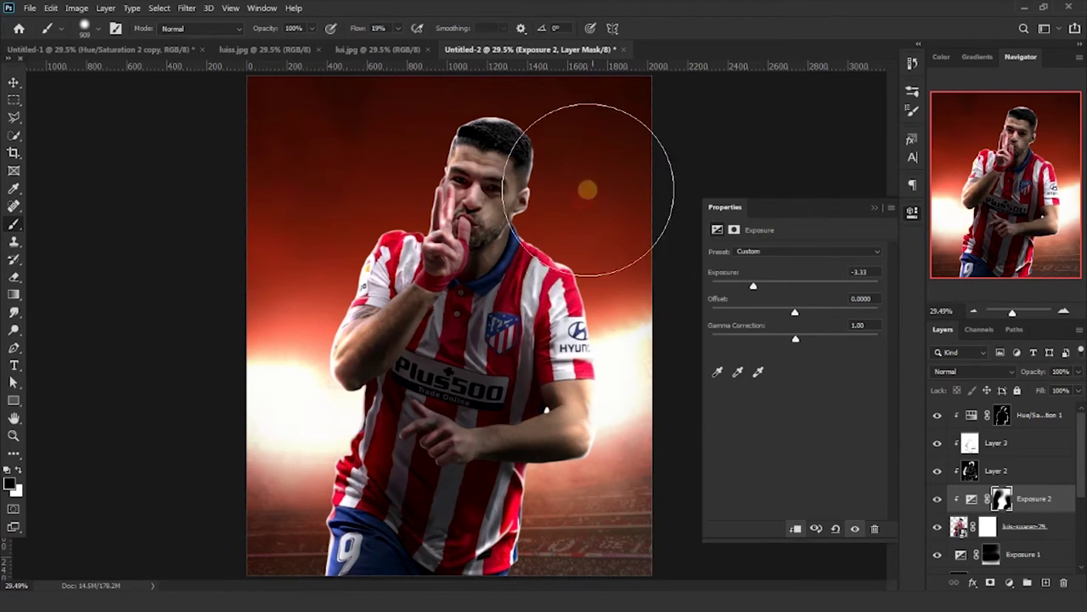
Step: Refine the Exposure 2 mask over face, chest and hand with smaller brushes at 1–3% flow, and compare with the layer hidden
{"action": "right_click", "coordinate": [446, 145], "text": "alt"}
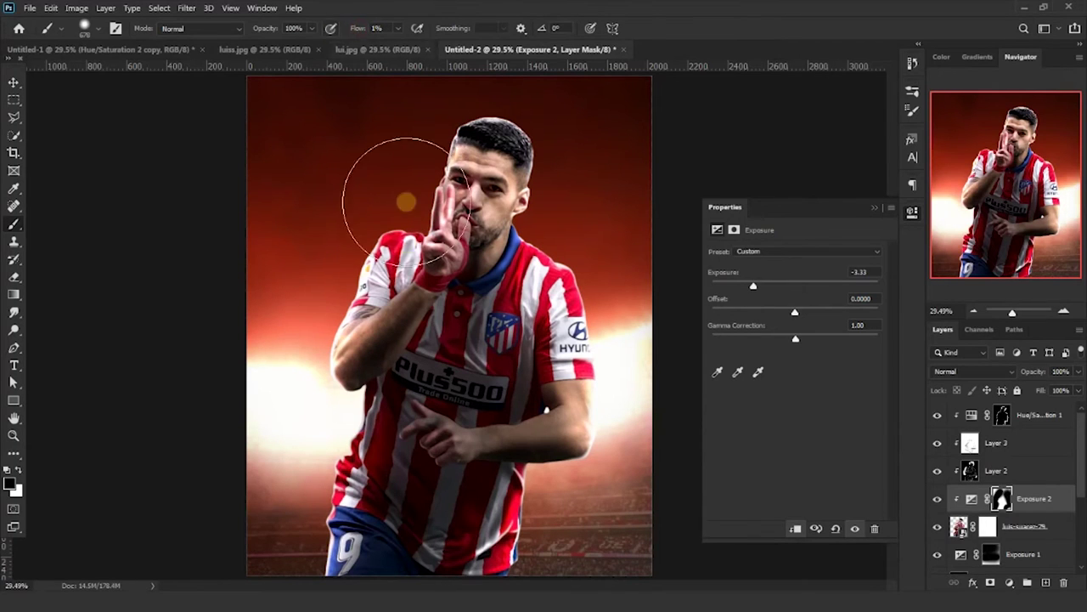
{"action": "mouse_move", "coordinate": [486, 356]}
{"action": "left_mouse_down"}
{"action": "mouse_move", "coordinate": [485, 417]}
{"action": "mouse_move", "coordinate": [434, 529]}
{"action": "mouse_move", "coordinate": [379, 489]}
{"action": "left_mouse_up"}
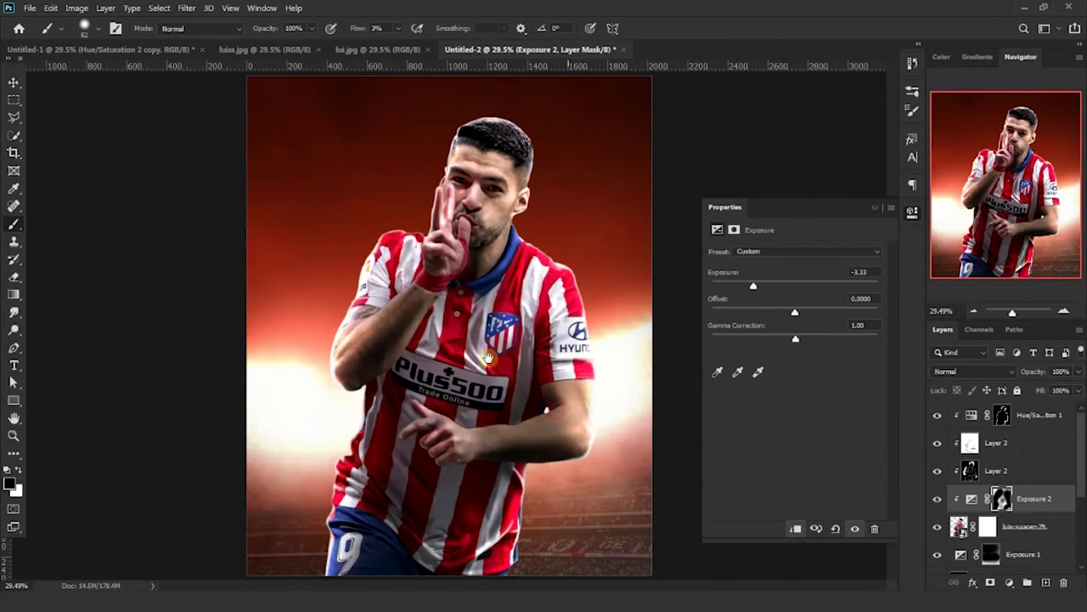
{"action": "scroll", "coordinate": [488, 357], "scroll_direction": "up", "scroll_amount": 2}
{"action": "mouse_move", "coordinate": [505, 382]}
{"action": "left_mouse_down"}
{"action": "mouse_move", "coordinate": [485, 372]}
{"action": "mouse_move", "coordinate": [480, 393]}
{"action": "mouse_move", "coordinate": [287, 402]}
{"action": "left_mouse_up"}
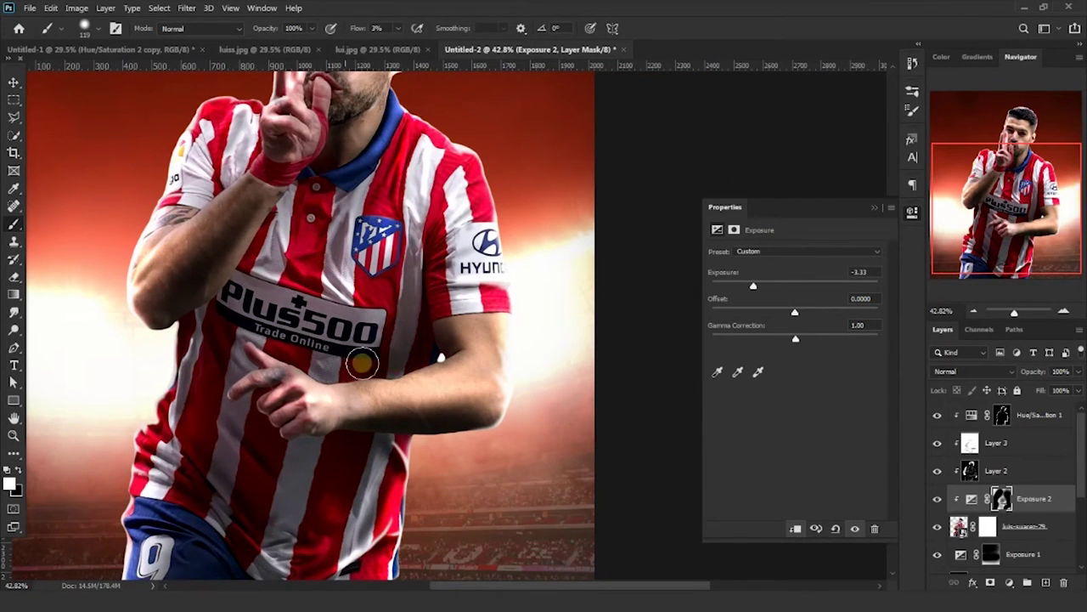
{"action": "key", "text": "bracketleft"}
{"action": "key", "text": "bracketleft"}
{"action": "scroll", "coordinate": [377, 429], "scroll_direction": "down", "scroll_amount": 3}
{"action": "left_click", "coordinate": [939, 500]}
{"action": "left_click", "coordinate": [938, 500]}
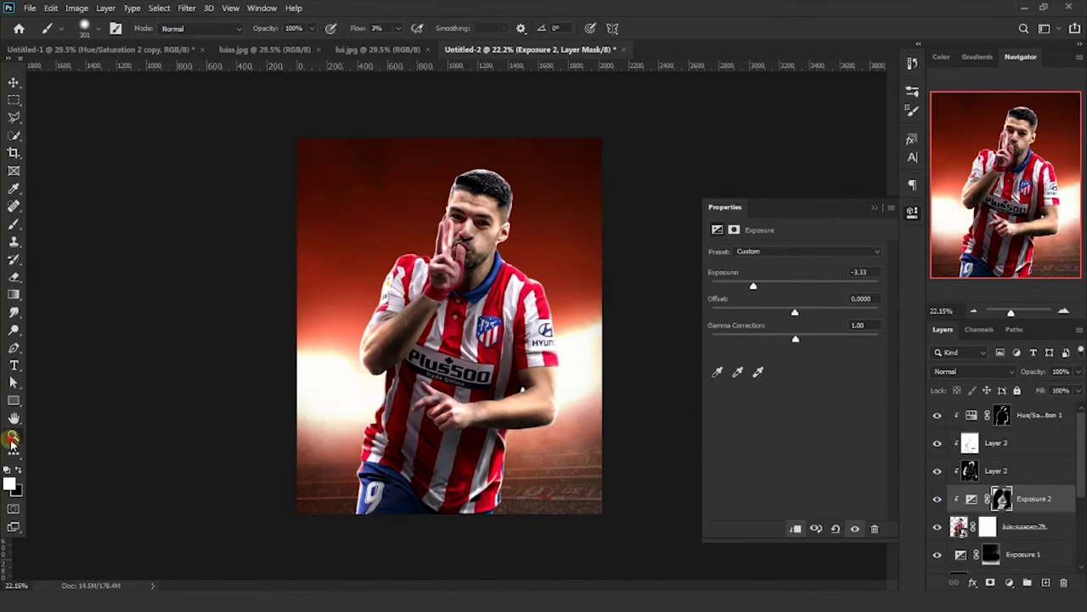
Step: Add a clipped, colorized Hue/Saturation adjustment directly above the player layer with hue 16, saturation 50 and lightness -35
{"action": "left_click", "coordinate": [12, 439]}
{"action": "right_click", "coordinate": [496, 297]}
{"action": "left_click", "coordinate": [518, 303]}
{"action": "left_click", "coordinate": [874, 208]}
{"action": "scroll", "coordinate": [976, 503], "scroll_direction": "down", "scroll_amount": 3}
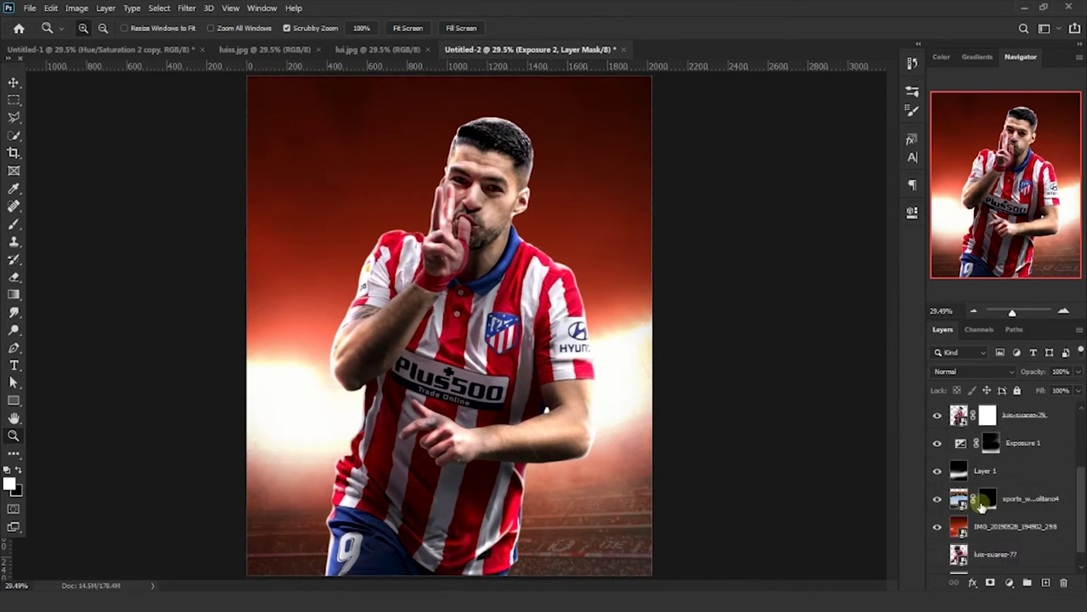
{"action": "scroll", "coordinate": [982, 503], "scroll_direction": "up", "scroll_amount": 2}
{"action": "key", "text": "alt+bracketleft"}
{"action": "left_click", "coordinate": [1011, 583]}
{"action": "left_click", "coordinate": [995, 451]}
{"action": "left_click", "coordinate": [781, 375]}
{"action": "left_click_drag", "start_coordinate": [742, 308], "coordinate": [805, 304]}
{"action": "left_click_drag", "start_coordinate": [753, 330], "coordinate": [719, 303]}
{"action": "left_click_drag", "start_coordinate": [788, 327], "coordinate": [792, 330]}
{"action": "left_click_drag", "start_coordinate": [795, 357], "coordinate": [766, 357]}
Step: Set the new Hue/Saturation layer's blend mode to Darker Color and its hue to 7 with saturation 50
{"action": "left_click", "coordinate": [958, 375]}
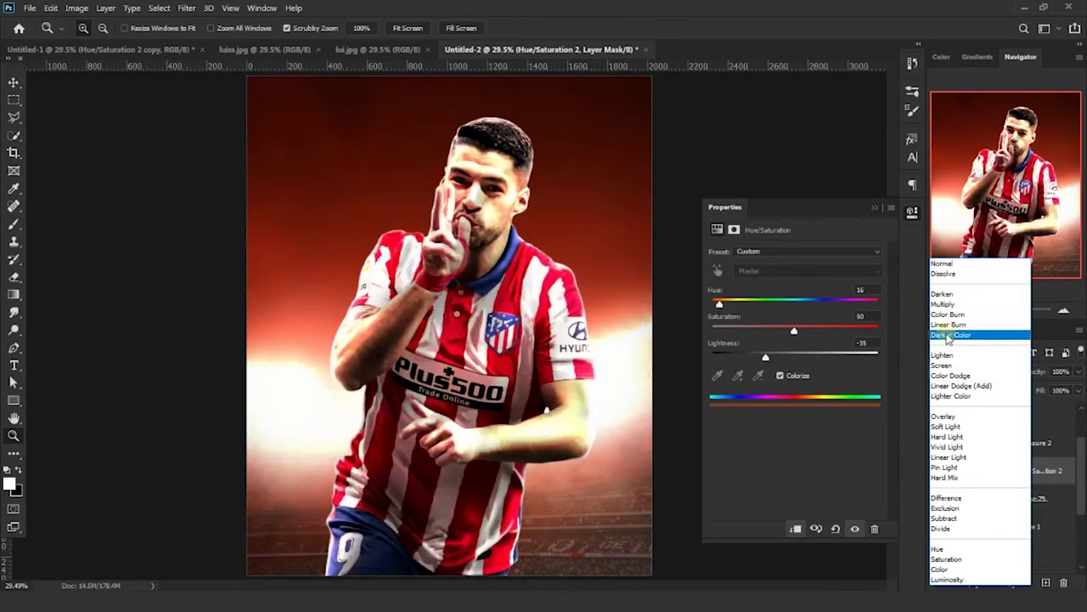
{"action": "left_click", "coordinate": [956, 337]}
{"action": "left_click_drag", "start_coordinate": [712, 311], "coordinate": [716, 306]}
{"action": "mouse_move", "coordinate": [792, 330]}
{"action": "left_mouse_down"}
{"action": "mouse_move", "coordinate": [762, 334]}
{"action": "mouse_move", "coordinate": [795, 331]}
{"action": "left_mouse_up"}
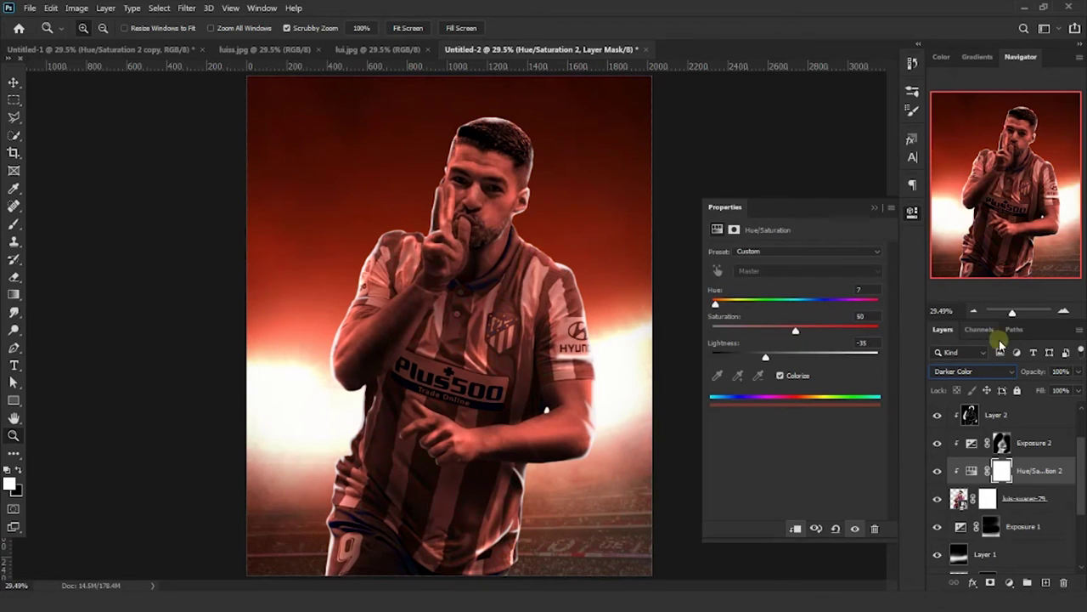
Step: Reduce the Hue/Saturation layer's opacity to 33%, fine-tune its lightness and compare the image with the adjustment layers hidden
{"action": "key", "text": "3"}
{"action": "key", "text": "3"}
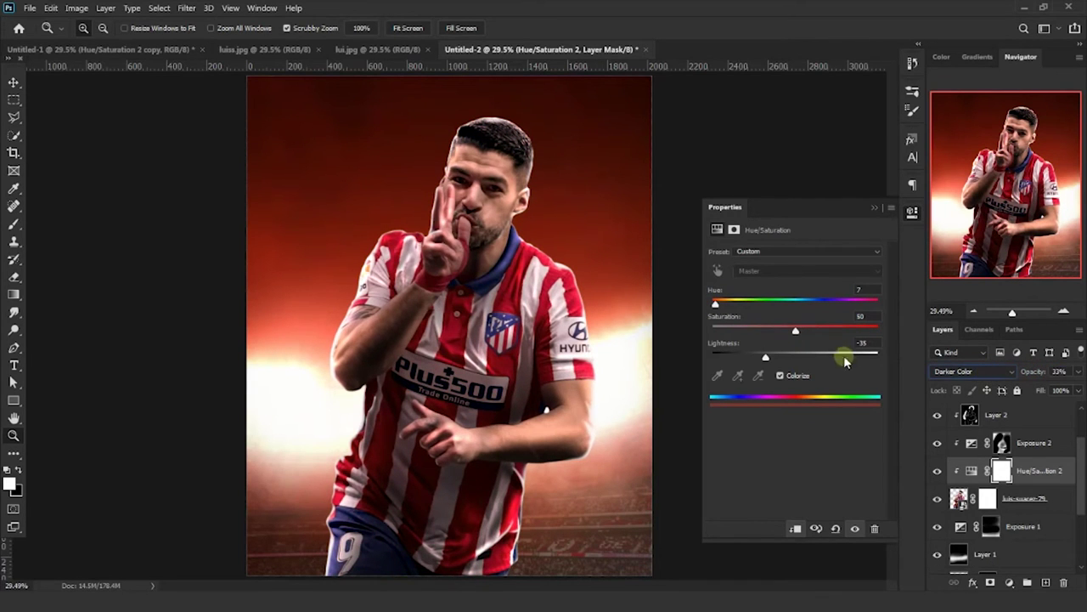
{"action": "left_click_drag", "start_coordinate": [780, 363], "coordinate": [769, 361]}
{"action": "left_click", "coordinate": [875, 208]}
{"action": "left_click", "coordinate": [938, 470]}
{"action": "left_click", "coordinate": [938, 470]}
{"action": "left_click", "coordinate": [938, 498]}
{"action": "left_click", "coordinate": [938, 498]}
Step: Move the hidden second player layer directly below the main player layer and make it visible
{"action": "scroll", "coordinate": [949, 460], "scroll_direction": "up", "scroll_amount": 2}
{"action": "left_click", "coordinate": [1022, 414]}
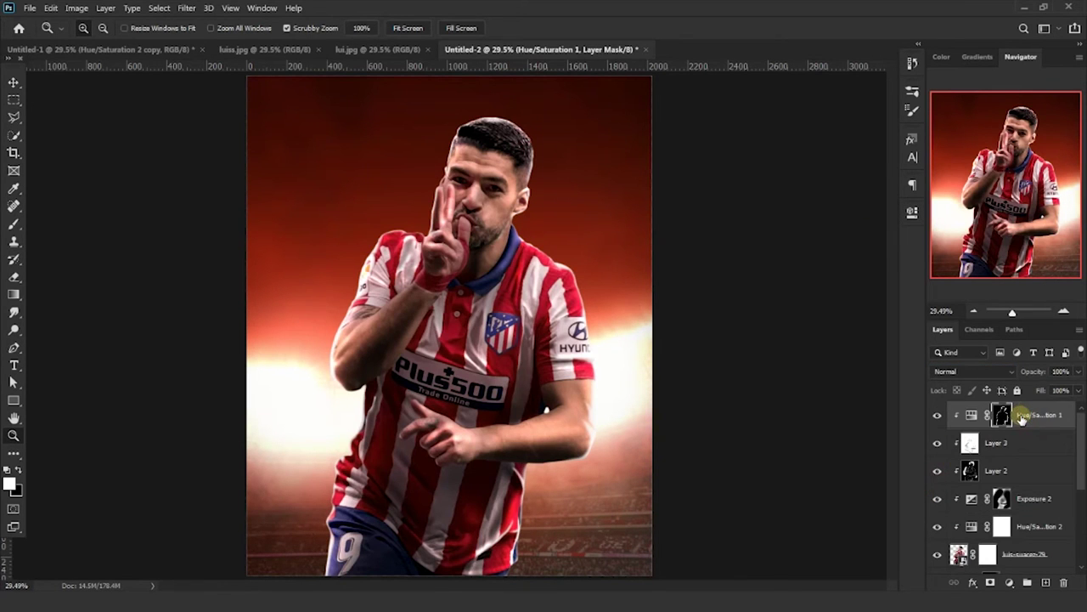
{"action": "scroll", "coordinate": [1002, 442], "scroll_direction": "down", "scroll_amount": 5}
{"action": "left_click", "coordinate": [955, 445]}
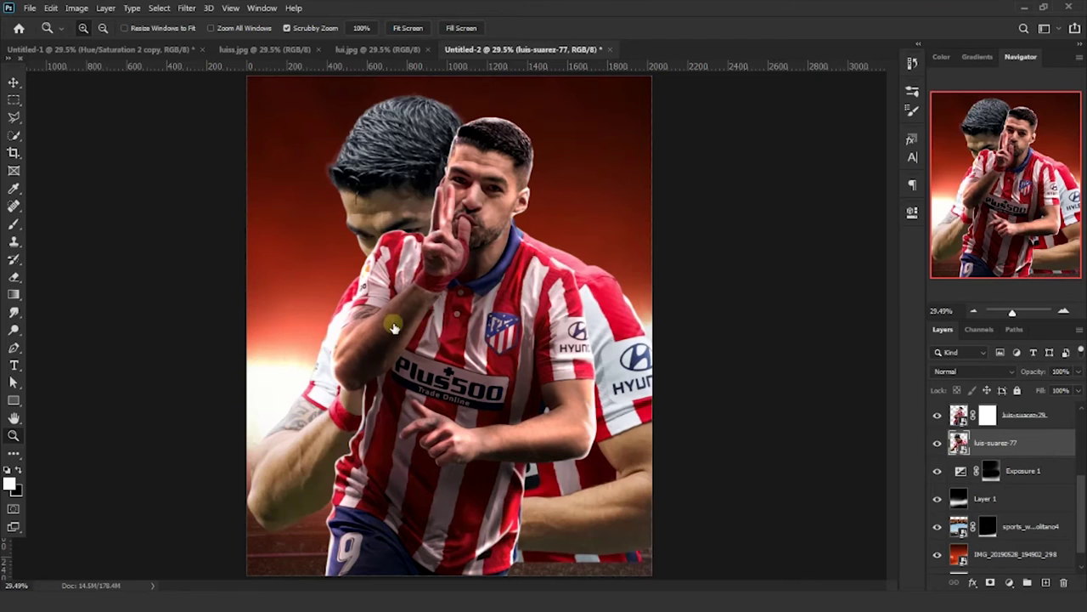
Step: Shift the second player up behind the main player's raised-hand side and scale it to about 69%
{"action": "left_click", "coordinate": [13, 83]}
{"action": "left_click_drag", "start_coordinate": [399, 196], "coordinate": [364, 182]}
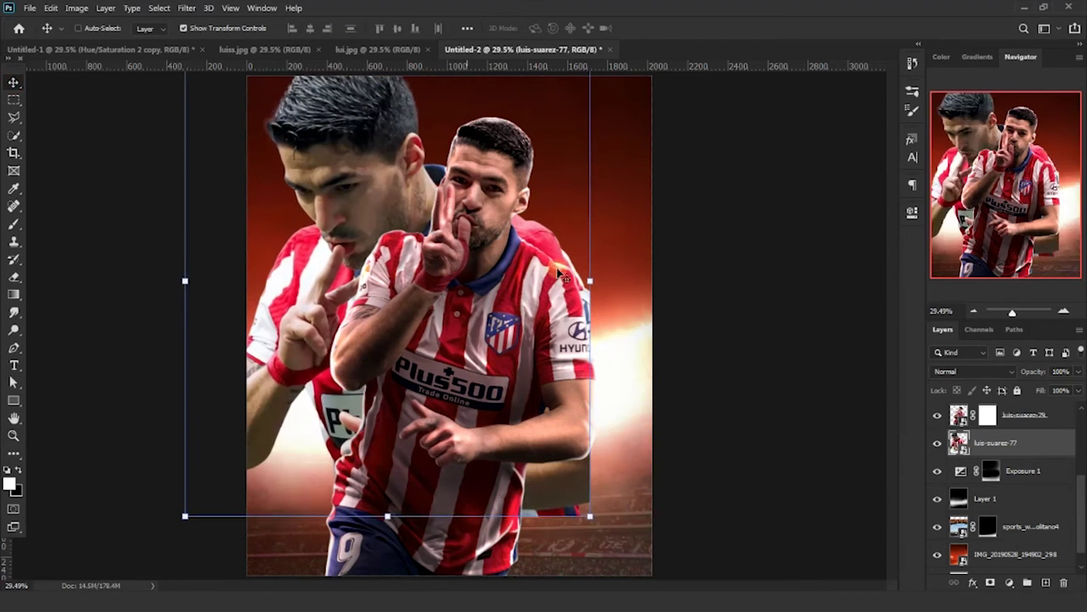
{"action": "left_click_drag", "start_coordinate": [595, 280], "coordinate": [679, 323]}
{"action": "left_click_drag", "start_coordinate": [646, 325], "coordinate": [622, 297]}
{"action": "left_click_drag", "start_coordinate": [554, 279], "coordinate": [554, 293]}
{"action": "left_click_drag", "start_coordinate": [617, 306], "coordinate": [546, 303]}
{"action": "left_click_drag", "start_coordinate": [462, 313], "coordinate": [492, 292]}
{"action": "left_click", "coordinate": [695, 154]}
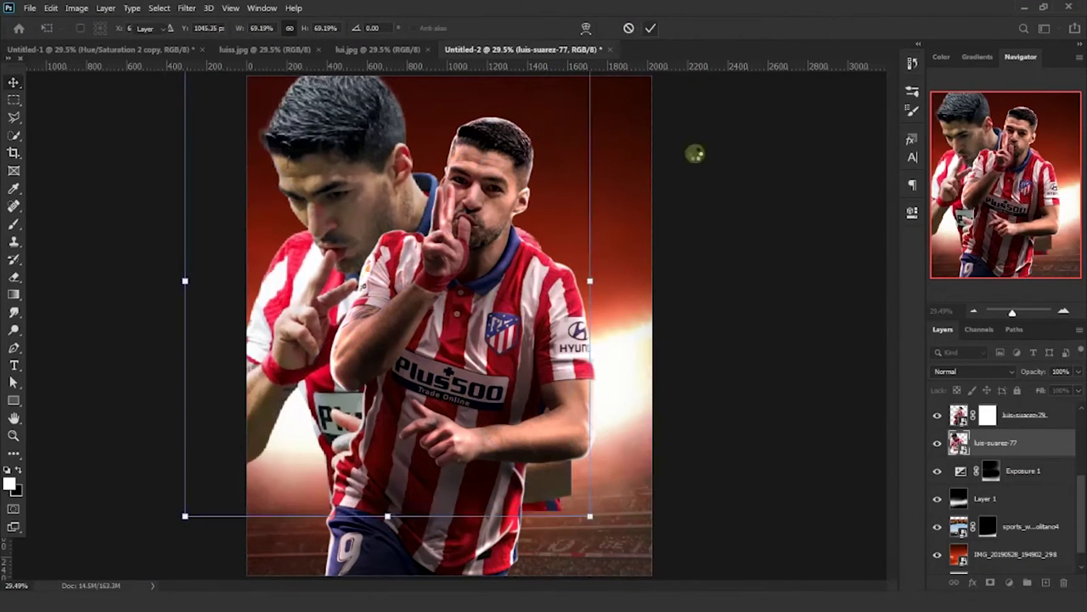
Step: Lower the second player layer to 36% opacity and fade its lower part with black on a layer mask
{"action": "left_click_drag", "start_coordinate": [1030, 372], "coordinate": [992, 375]}
{"action": "left_click", "coordinate": [13, 224]}
{"action": "right_click", "coordinate": [444, 327]}
{"action": "left_click", "coordinate": [555, 417]}
{"action": "left_click_drag", "start_coordinate": [361, 31], "coordinate": [372, 33]}
{"action": "left_click", "coordinate": [18, 469]}
{"action": "mouse_move", "coordinate": [508, 517]}
{"action": "left_mouse_down"}
{"action": "mouse_move", "coordinate": [405, 451]}
{"action": "mouse_move", "coordinate": [411, 389]}
{"action": "mouse_move", "coordinate": [396, 387]}
{"action": "left_mouse_up"}
{"action": "left_click_drag", "start_coordinate": [552, 375], "coordinate": [503, 383]}
Step: Enlarge the faded player to about 120% and reposition it behind the main player
{"action": "key", "text": "ctrl+t"}
{"action": "left_click_drag", "start_coordinate": [593, 310], "coordinate": [556, 322]}
{"action": "left_click", "coordinate": [671, 29]}
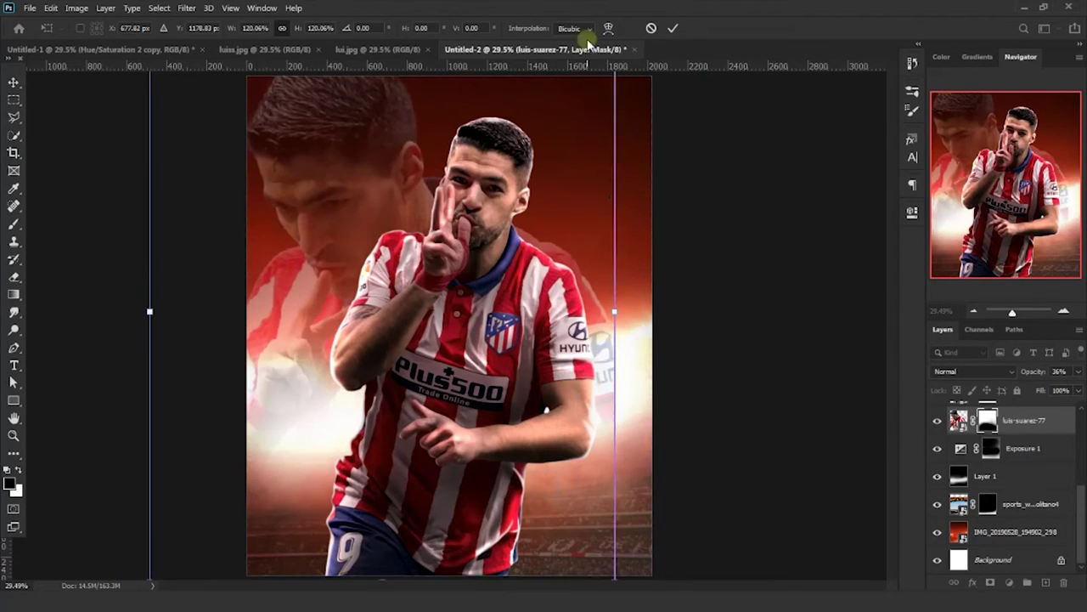
{"action": "left_click_drag", "start_coordinate": [377, 262], "coordinate": [383, 264]}
Step: Create a Color Dodge layer filled with neutral black, clipped to the faded player, and prepare the brush for painting
{"action": "scroll", "coordinate": [1019, 466], "scroll_direction": "up", "scroll_amount": 3}
{"action": "left_click", "coordinate": [937, 505]}
{"action": "left_click", "coordinate": [937, 505]}
{"action": "left_click", "coordinate": [1010, 581]}
{"action": "left_click", "coordinate": [745, 417]}
{"action": "key", "text": "ctrl+shift+n"}
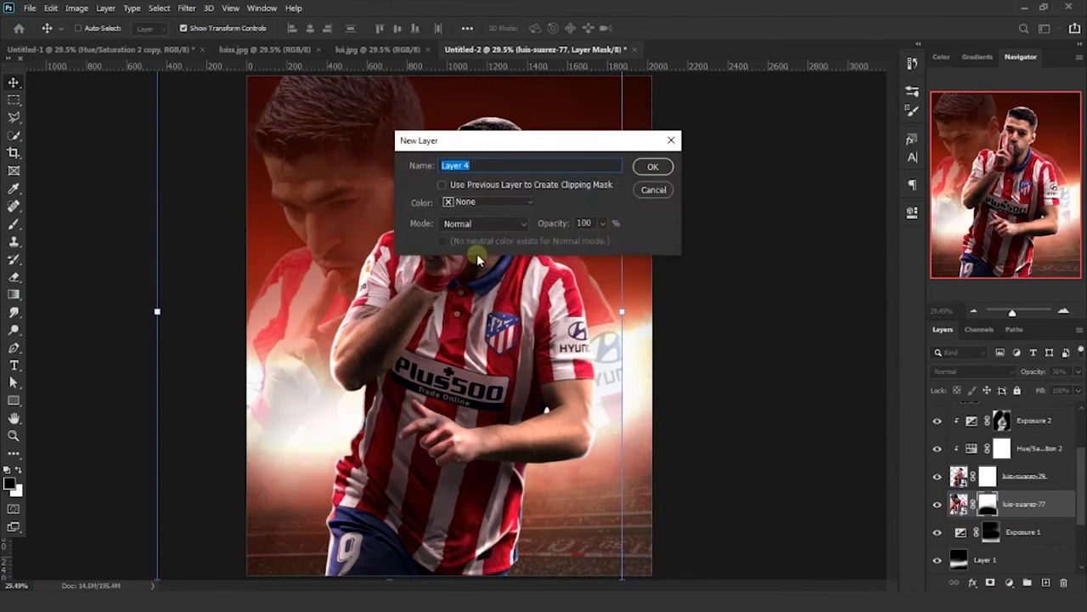
{"action": "left_click", "coordinate": [486, 224]}
{"action": "left_click", "coordinate": [490, 349]}
{"action": "left_click", "coordinate": [470, 242]}
{"action": "left_click", "coordinate": [645, 172]}
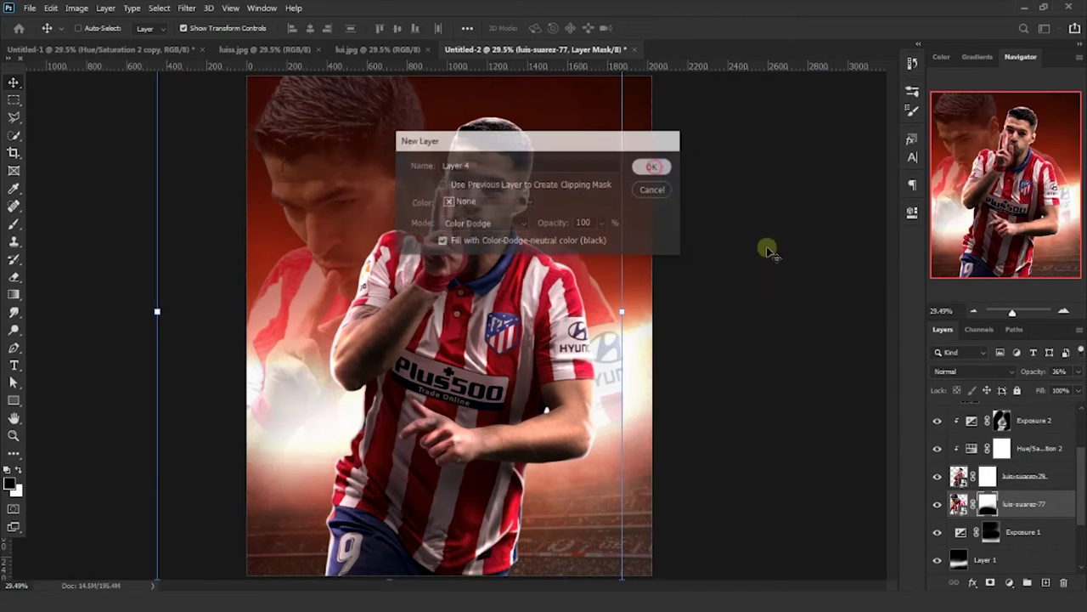
{"action": "key", "text": "b"}
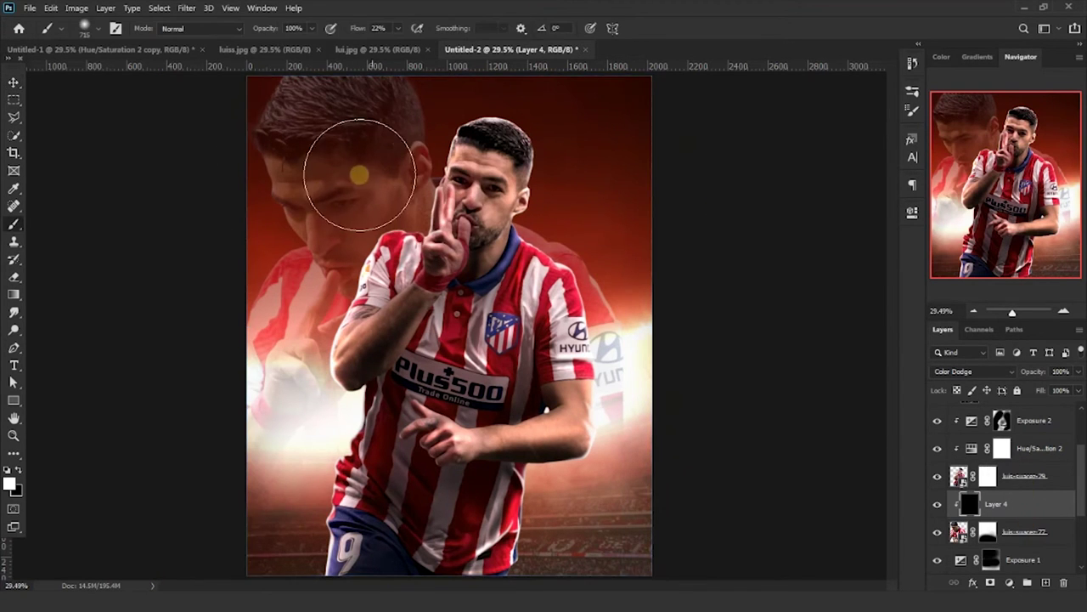
Step: Paint soft white Color Dodge highlights on the faded player's forehead and brow
{"action": "scroll", "coordinate": [361, 175], "scroll_direction": "up", "scroll_amount": 4}
{"action": "left_click_drag", "start_coordinate": [360, 175], "coordinate": [325, 107]}
{"action": "scroll", "coordinate": [369, 119], "scroll_direction": "up", "scroll_amount": 4}
{"action": "left_click_drag", "start_coordinate": [327, 225], "coordinate": [491, 285]}
{"action": "scroll", "coordinate": [429, 298], "scroll_direction": "up", "scroll_amount": 4}
{"action": "left_click_drag", "start_coordinate": [428, 298], "coordinate": [349, 321]}
{"action": "mouse_move", "coordinate": [349, 322]}
{"action": "left_mouse_down"}
{"action": "mouse_move", "coordinate": [474, 289]}
{"action": "mouse_move", "coordinate": [378, 307]}
{"action": "left_mouse_up"}
Step: Build up soft highlights on the faded player's cheek, neck and shoulder with white at 1% flow
{"action": "key", "text": "x"}
{"action": "key", "text": "x"}
{"action": "left_click_drag", "start_coordinate": [297, 310], "coordinate": [246, 226]}
{"action": "mouse_move", "coordinate": [414, 429]}
{"action": "left_mouse_down"}
{"action": "mouse_move", "coordinate": [352, 326]}
{"action": "mouse_move", "coordinate": [317, 394]}
{"action": "left_mouse_up"}
{"action": "left_click_drag", "start_coordinate": [558, 297], "coordinate": [345, 299]}
{"action": "mouse_move", "coordinate": [398, 246]}
{"action": "left_mouse_down"}
{"action": "mouse_move", "coordinate": [328, 256]}
{"action": "mouse_move", "coordinate": [338, 183]}
{"action": "left_mouse_up"}
{"action": "mouse_move", "coordinate": [558, 238]}
{"action": "left_mouse_down"}
{"action": "mouse_move", "coordinate": [387, 263]}
{"action": "mouse_move", "coordinate": [174, 255]}
{"action": "left_mouse_up"}
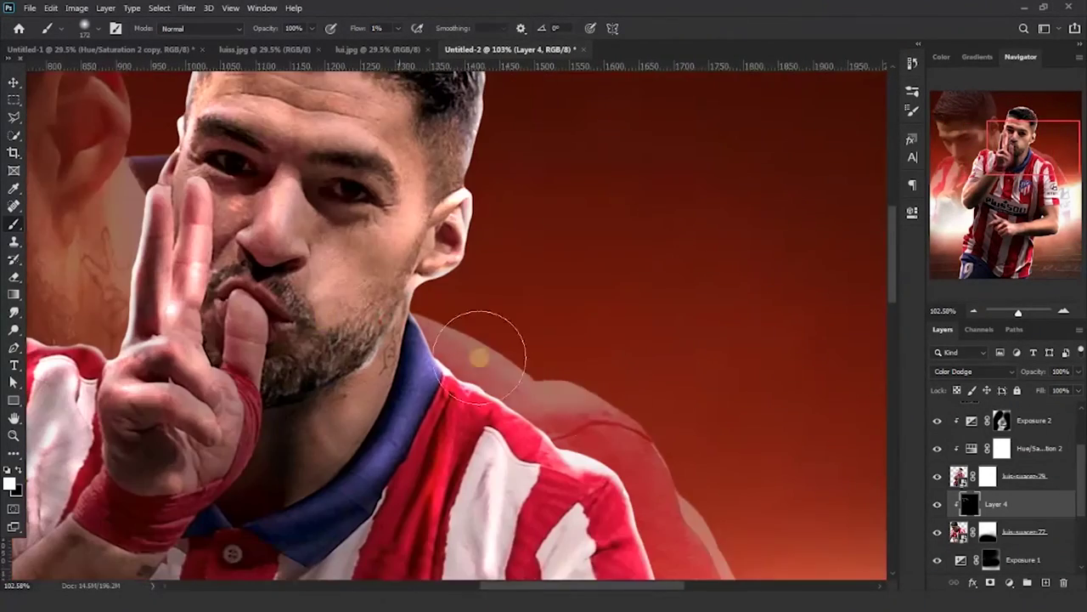
{"action": "left_click_drag", "start_coordinate": [676, 468], "coordinate": [463, 300]}
Step: Try painting fine white hair highlights on the faded player with a small brush at 35% flow
{"action": "left_click_drag", "start_coordinate": [212, 195], "coordinate": [552, 409]}
{"action": "left_click_drag", "start_coordinate": [175, 246], "coordinate": [515, 461]}
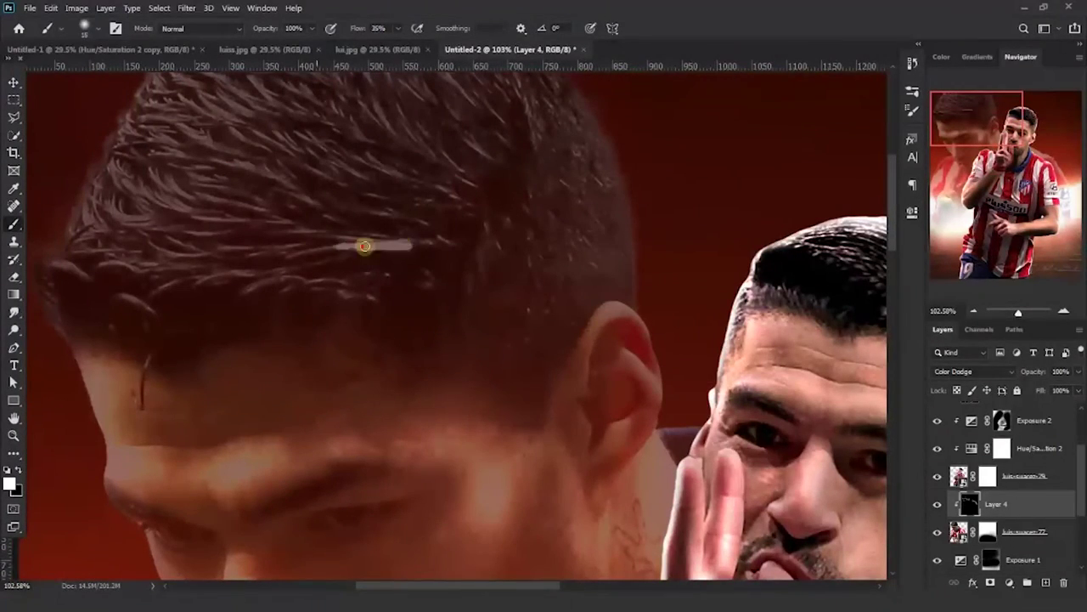
{"action": "scroll", "coordinate": [290, 144], "scroll_direction": "down", "scroll_amount": 3}
{"action": "scroll", "coordinate": [281, 140], "scroll_direction": "up", "scroll_amount": 2}
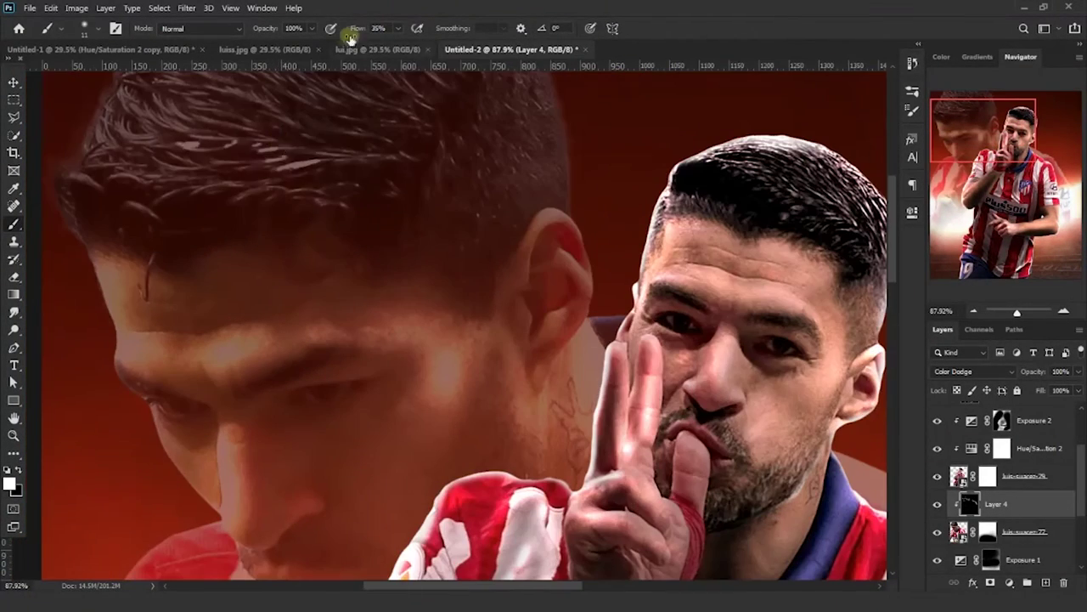
Step: Set the brush flow to 1%, unclip Layer 4 and paint soft highlights on the faded player's nose, finger and hand
{"action": "left_click_drag", "start_coordinate": [232, 515], "coordinate": [240, 338]}
{"action": "left_click_drag", "start_coordinate": [671, 553], "coordinate": [635, 408]}
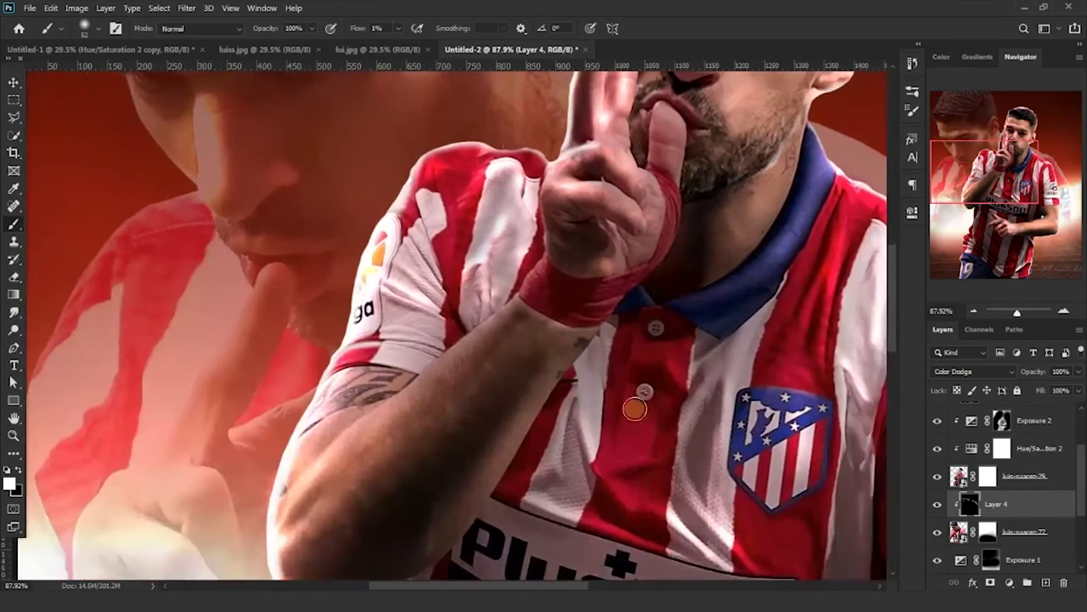
{"action": "scroll", "coordinate": [1058, 479], "scroll_direction": "down", "scroll_amount": 1}
{"action": "left_click", "coordinate": [1019, 484], "text": "alt"}
{"action": "left_click_drag", "start_coordinate": [339, 119], "coordinate": [459, 271]}
{"action": "left_click_drag", "start_coordinate": [372, 476], "coordinate": [353, 211]}
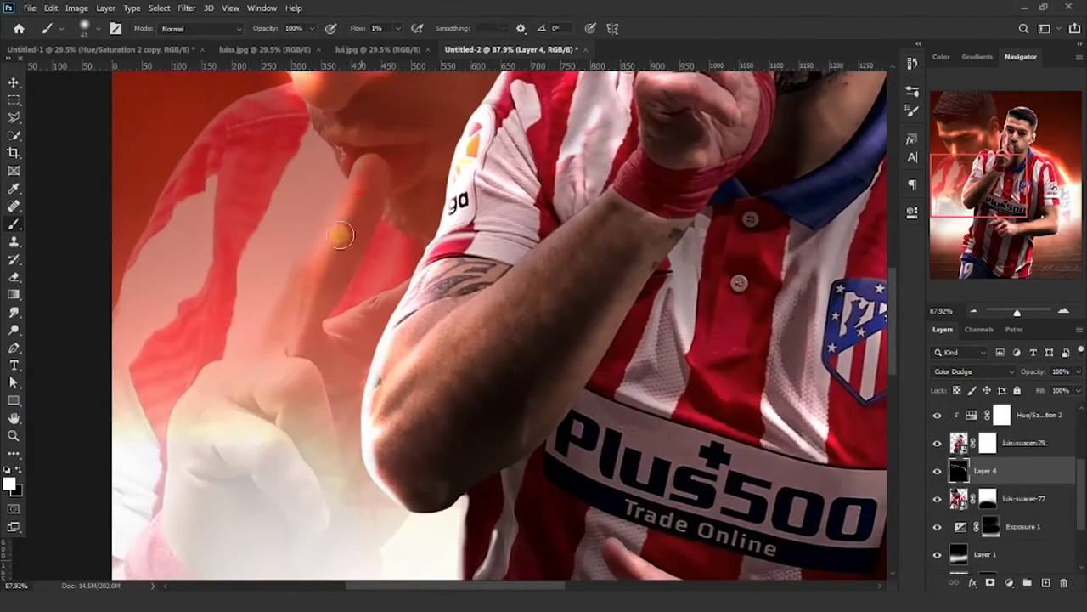
{"action": "left_click_drag", "start_coordinate": [302, 492], "coordinate": [355, 273]}
{"action": "left_click_drag", "start_coordinate": [237, 234], "coordinate": [342, 335]}
Step: Refine the glow on the faded player's finger, knuckles and face edge, alternating between black and white
{"action": "key", "text": "x"}
{"action": "left_click_drag", "start_coordinate": [339, 220], "coordinate": [366, 403]}
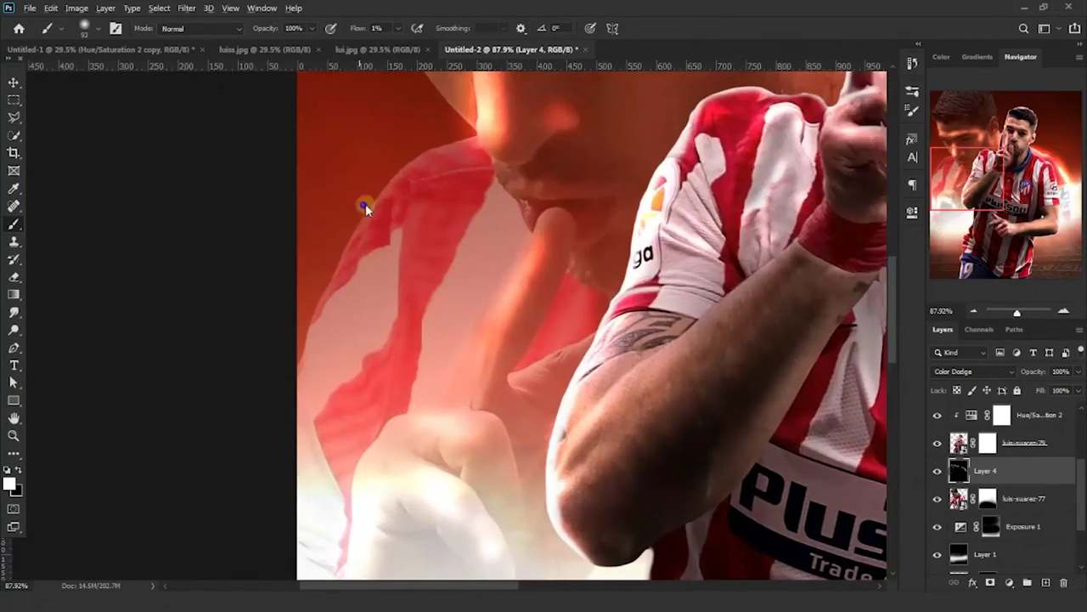
{"action": "left_click_drag", "start_coordinate": [493, 308], "coordinate": [445, 441]}
{"action": "left_click_drag", "start_coordinate": [476, 85], "coordinate": [429, 569]}
{"action": "left_click_drag", "start_coordinate": [337, 248], "coordinate": [483, 285]}
{"action": "left_click_drag", "start_coordinate": [507, 304], "coordinate": [477, 306]}
{"action": "key", "text": "x"}
Step: Paint fine white highlights along the faded player's fringe and hair strands with a small brush at 11% flow
{"action": "scroll", "coordinate": [461, 338], "scroll_direction": "up", "scroll_amount": 4}
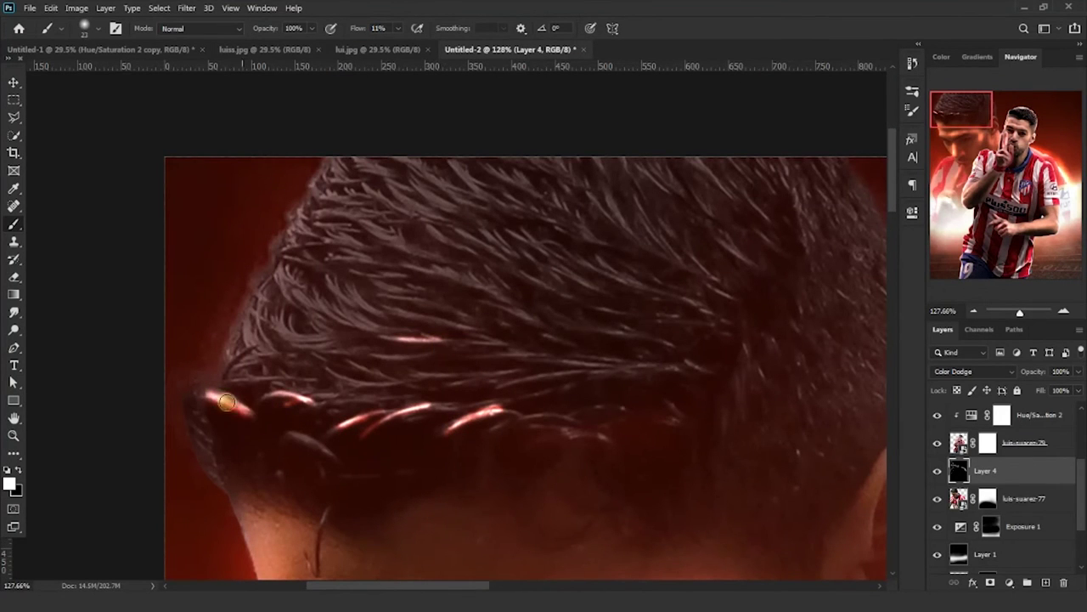
{"action": "left_click_drag", "start_coordinate": [433, 254], "coordinate": [510, 294]}
{"action": "left_click_drag", "start_coordinate": [582, 357], "coordinate": [437, 328]}
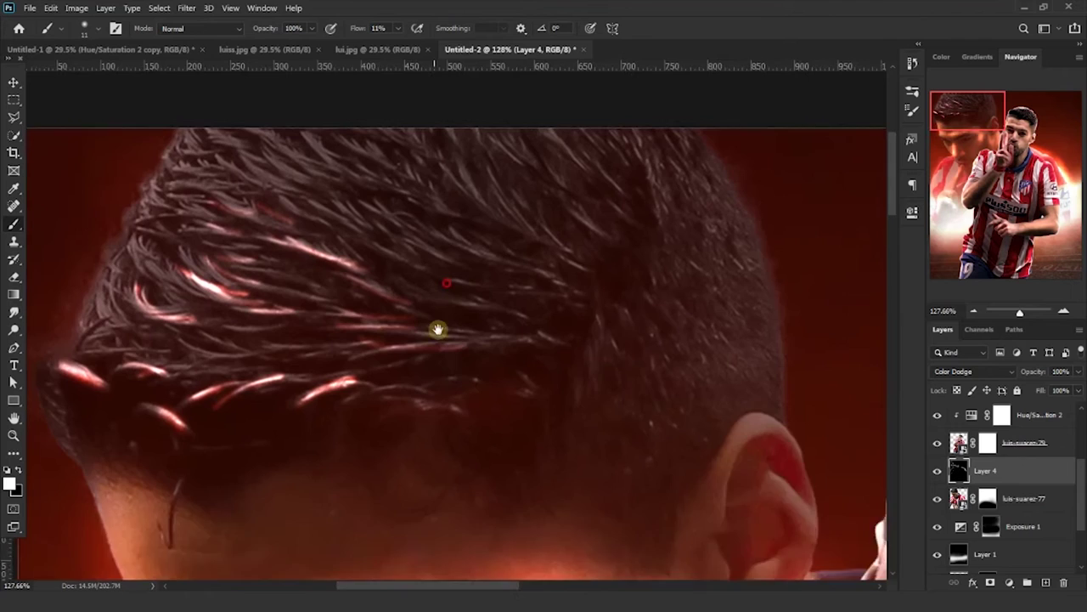
{"action": "left_click_drag", "start_coordinate": [450, 228], "coordinate": [567, 285]}
{"action": "left_click_drag", "start_coordinate": [291, 153], "coordinate": [318, 281]}
{"action": "left_click_drag", "start_coordinate": [561, 327], "coordinate": [415, 408]}
{"action": "mouse_move", "coordinate": [438, 367]}
{"action": "left_mouse_down"}
{"action": "mouse_move", "coordinate": [470, 399]}
{"action": "mouse_move", "coordinate": [468, 440]}
{"action": "left_mouse_up"}
{"action": "left_click_drag", "start_coordinate": [259, 376], "coordinate": [329, 376]}
Step: Enlarge the brush and paint a bright glow along the front and back outlines of the faded player's head
{"action": "left_click_drag", "start_coordinate": [357, 509], "coordinate": [336, 240]}
{"action": "mouse_move", "coordinate": [348, 334]}
{"action": "left_mouse_down"}
{"action": "mouse_move", "coordinate": [430, 337]}
{"action": "mouse_move", "coordinate": [433, 352]}
{"action": "left_mouse_up"}
{"action": "left_click_drag", "start_coordinate": [255, 281], "coordinate": [365, 347]}
{"action": "scroll", "coordinate": [163, 253], "scroll_direction": "down", "scroll_amount": 3}
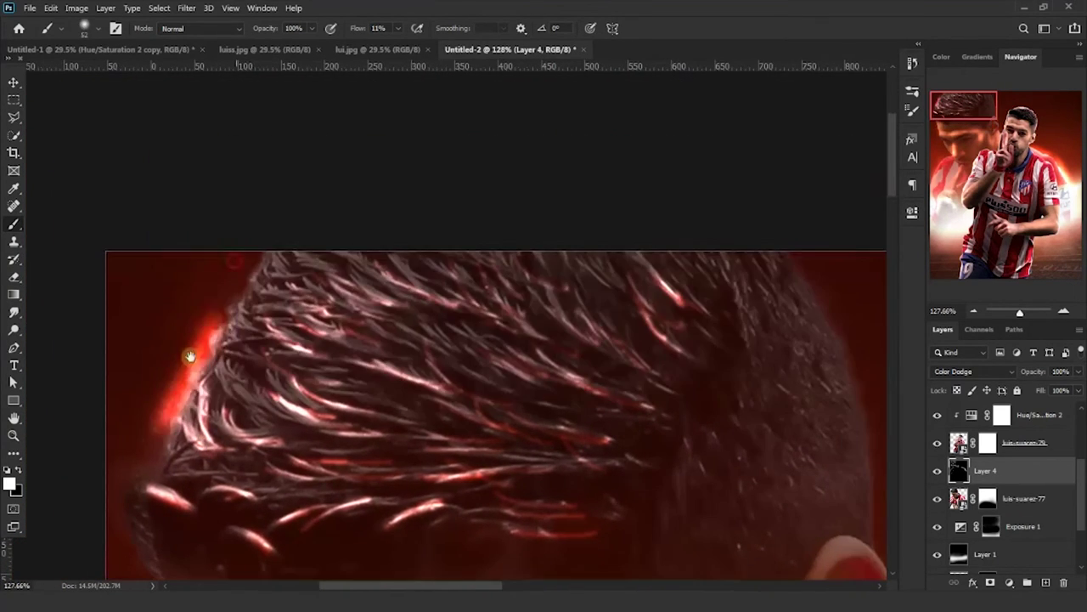
{"action": "left_click_drag", "start_coordinate": [641, 374], "coordinate": [519, 298]}
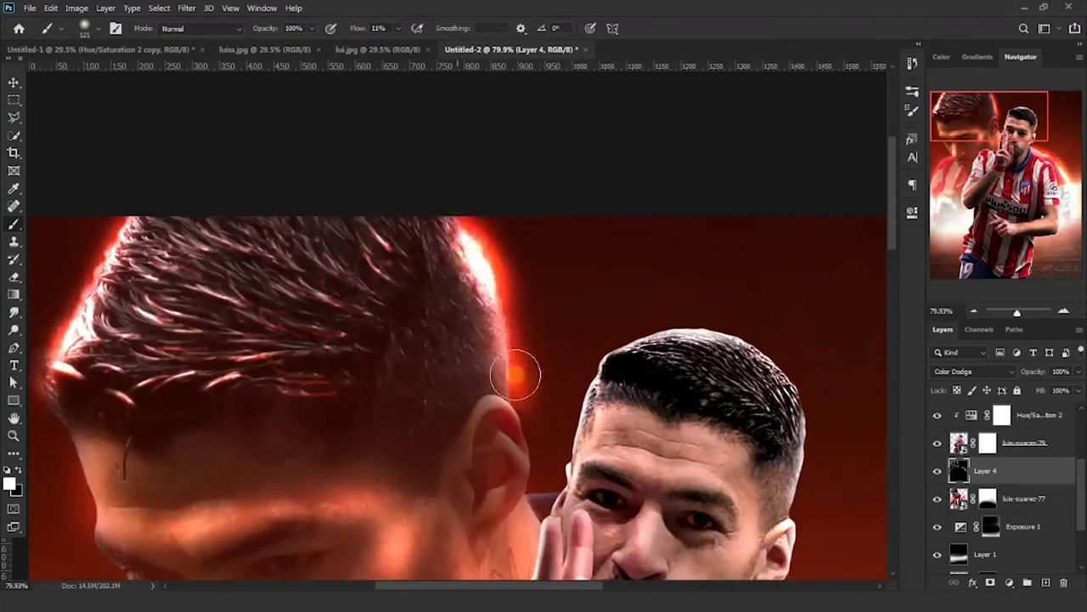
Step: Touch up the ear at 1% flow and mask Layer 4 to the faded player's silhouette
{"action": "scroll", "coordinate": [388, 218], "scroll_direction": "up", "scroll_amount": 3}
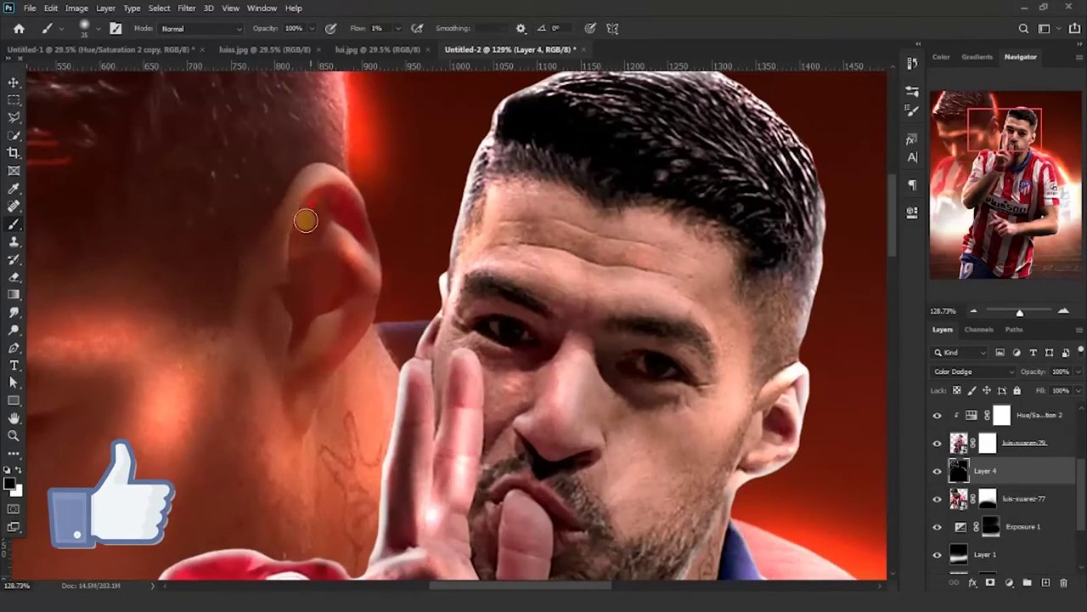
{"action": "scroll", "coordinate": [301, 218], "scroll_direction": "down", "scroll_amount": 6}
{"action": "scroll", "coordinate": [347, 268], "scroll_direction": "down", "scroll_amount": 1}
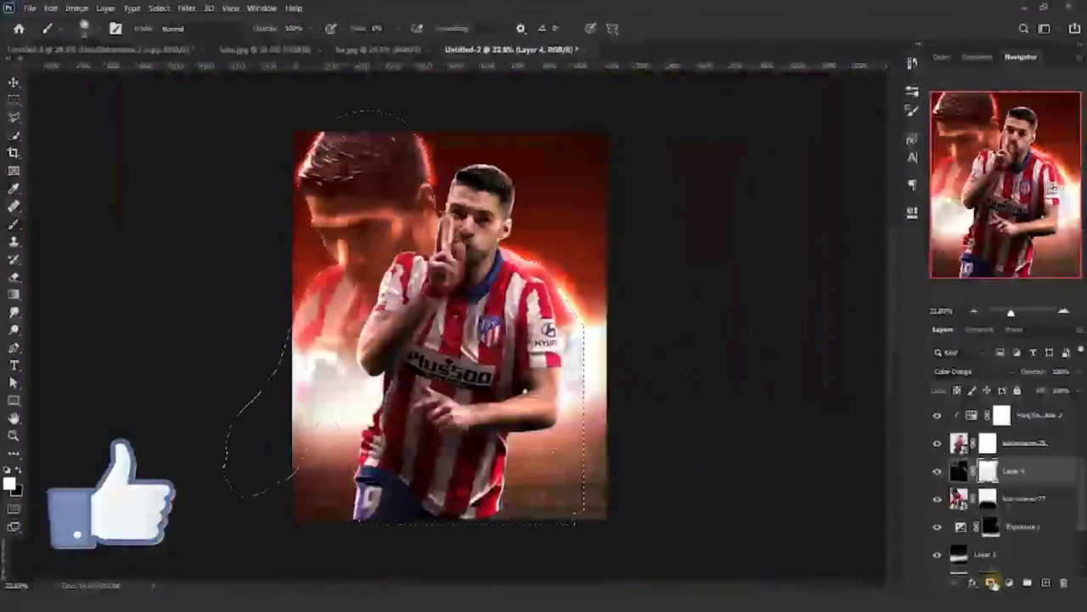
Step: Refine the glow around the faded player's nose and cheek with a soft 1% brush on Layer 4's mask and pixels
{"action": "scroll", "coordinate": [287, 281], "scroll_direction": "up", "scroll_amount": 8}
{"action": "left_click_drag", "start_coordinate": [304, 316], "coordinate": [297, 238]}
{"action": "left_click_drag", "start_coordinate": [328, 183], "coordinate": [369, 233]}
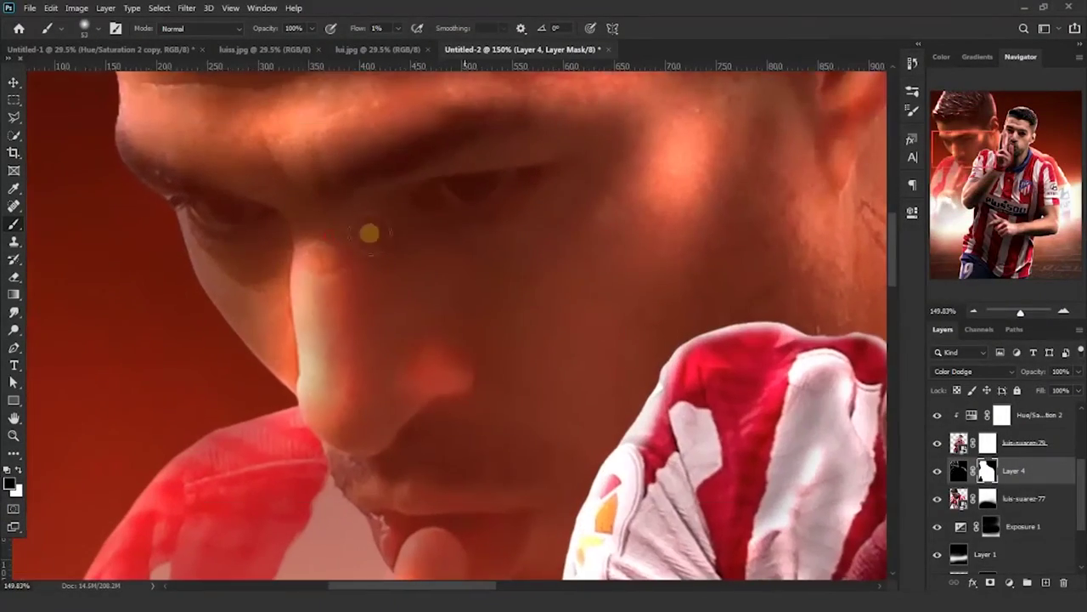
{"action": "key", "text": "x"}
{"action": "key", "text": "ctrl+2"}
{"action": "left_click_drag", "start_coordinate": [197, 251], "coordinate": [258, 378]}
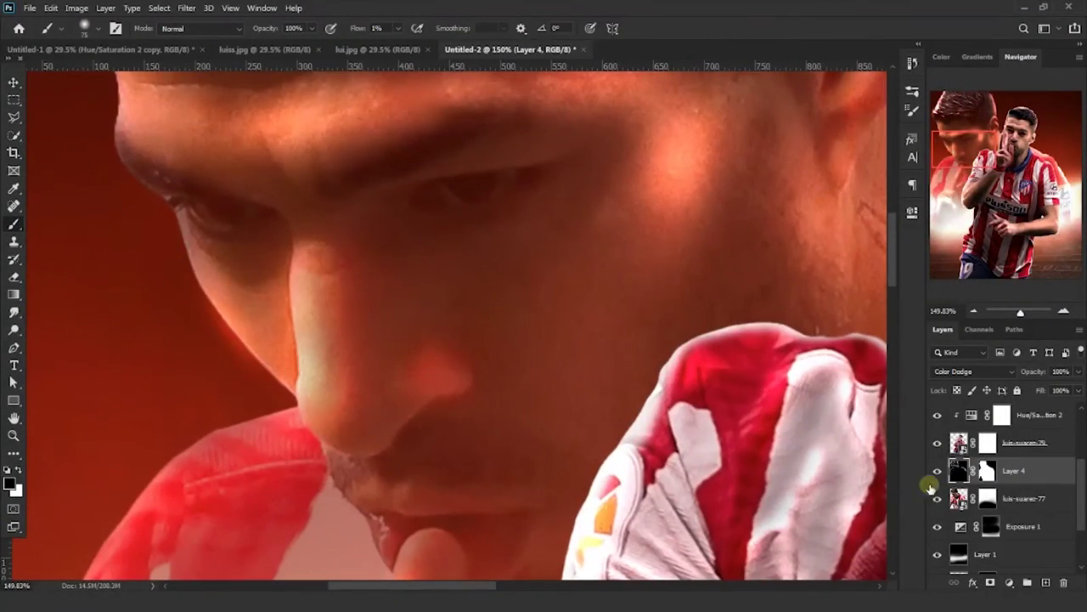
Step: Touch up Layer 4's glow on the faded player's face with soft brush strokes
{"action": "scroll", "coordinate": [408, 245], "scroll_direction": "down", "scroll_amount": 3}
{"action": "left_click_drag", "start_coordinate": [320, 473], "coordinate": [326, 297]}
{"action": "right_click", "coordinate": [293, 287]}
{"action": "scroll", "coordinate": [326, 296], "scroll_direction": "up", "scroll_amount": 3}
{"action": "left_click_drag", "start_coordinate": [347, 388], "coordinate": [284, 335]}
{"action": "scroll", "coordinate": [284, 335], "scroll_direction": "down", "scroll_amount": 4}
{"action": "scroll", "coordinate": [489, 472], "scroll_direction": "down", "scroll_amount": 3}
Step: Fade the lower part of the faded player on the luis-suarez-77 mask with a large soft black brush at 18% flow
{"action": "key", "text": "alt+bracketleft"}
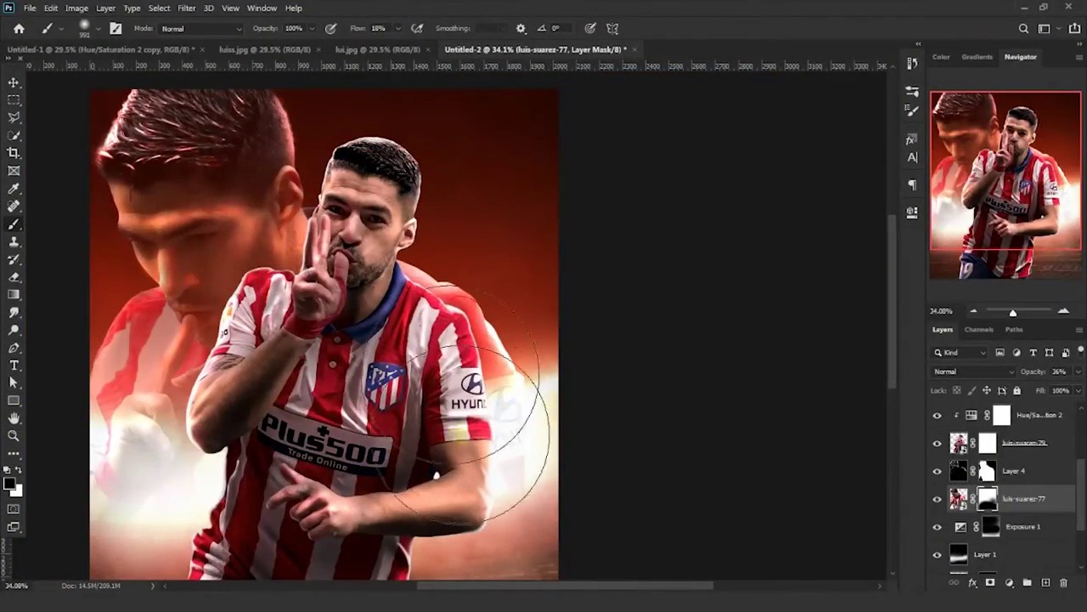
{"action": "left_click_drag", "start_coordinate": [157, 497], "coordinate": [149, 450]}
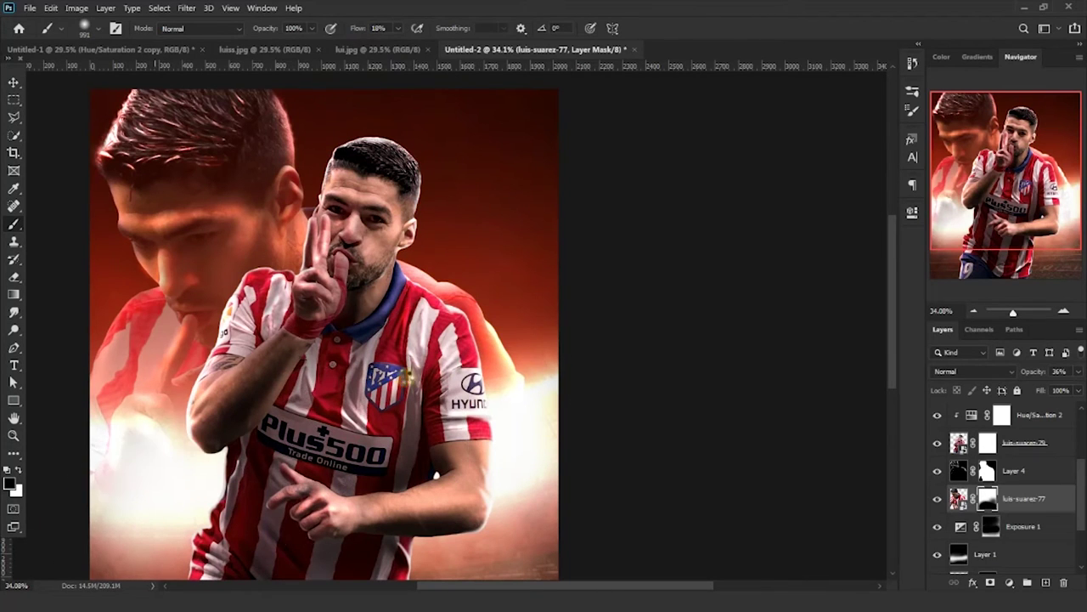
{"action": "scroll", "coordinate": [395, 327], "scroll_direction": "down", "scroll_amount": 2}
{"action": "key", "text": "z"}
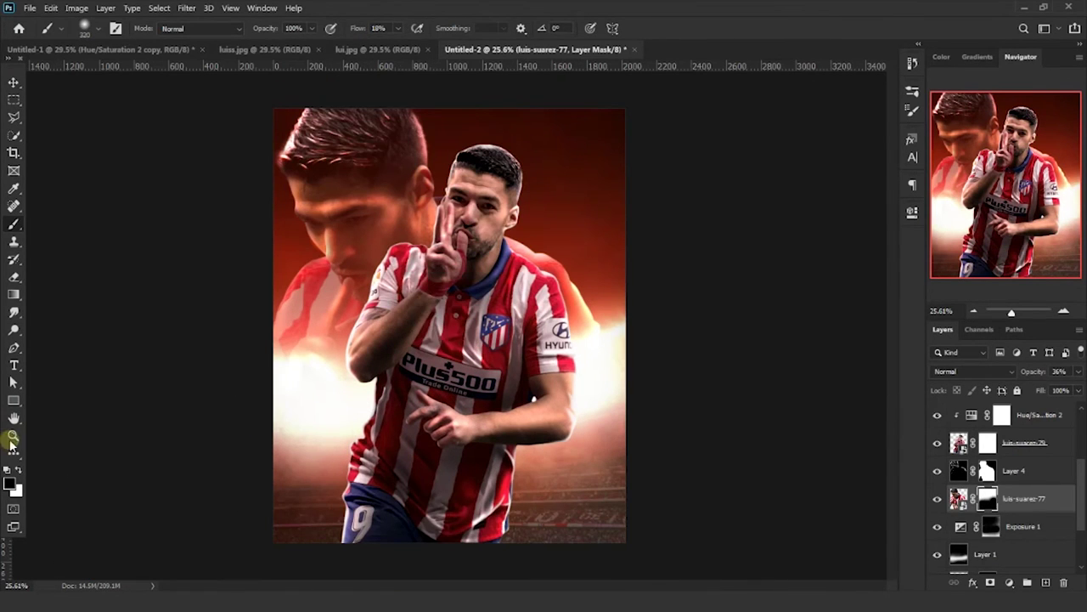
{"action": "right_click", "coordinate": [392, 279]}
{"action": "left_click", "coordinate": [400, 274]}
Step: Add a Hue/Saturation adjustment clipped to luis-suarez-77 with Saturation -84 and Lightness -32
{"action": "left_click", "coordinate": [1027, 478]}
{"action": "left_click", "coordinate": [1009, 583]}
{"action": "left_click", "coordinate": [1009, 450]}
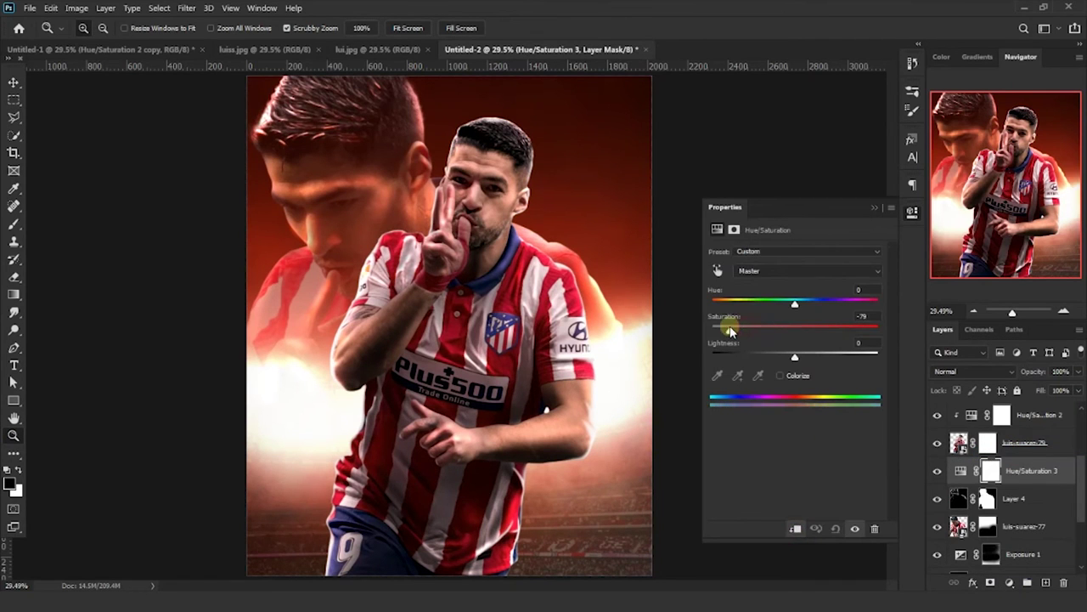
{"action": "left_click_drag", "start_coordinate": [1032, 508], "coordinate": [1028, 512]}
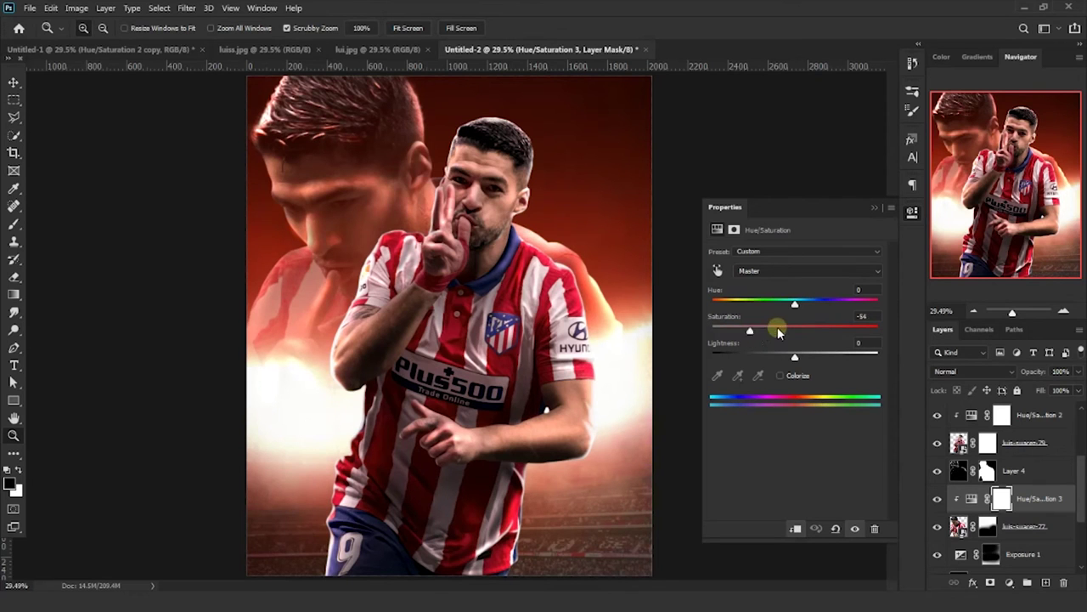
{"action": "left_click_drag", "start_coordinate": [839, 361], "coordinate": [716, 332]}
{"action": "left_click_drag", "start_coordinate": [374, 194], "coordinate": [415, 232]}
{"action": "right_click", "coordinate": [405, 241]}
{"action": "right_click", "coordinate": [431, 243]}
{"action": "left_click", "coordinate": [450, 250]}
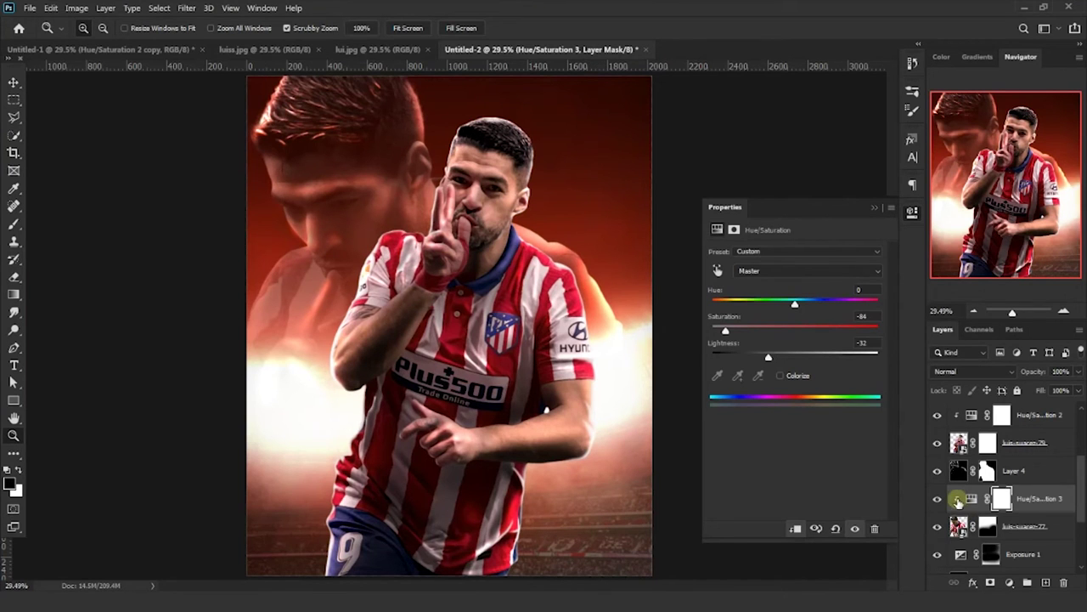
Step: Set the opacity of the faded player layer luis-suarez-77 to 49%
{"action": "left_click", "coordinate": [1017, 528]}
{"action": "left_click_drag", "start_coordinate": [1030, 372], "coordinate": [1042, 372]}
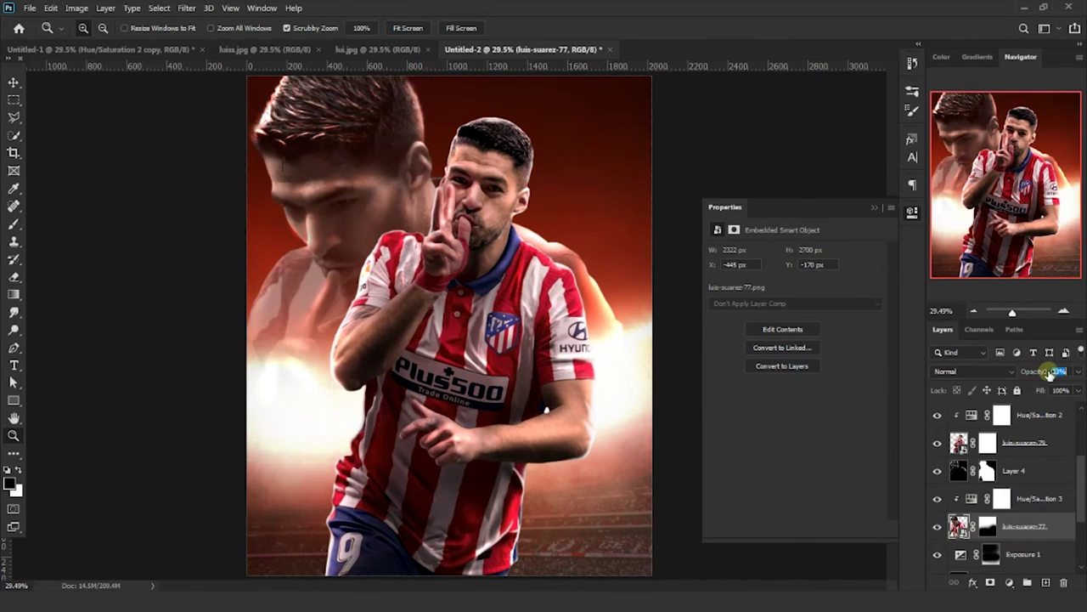
{"action": "left_click_drag", "start_coordinate": [427, 206], "coordinate": [399, 238]}
{"action": "right_click", "coordinate": [408, 240]}
{"action": "left_click", "coordinate": [427, 248]}
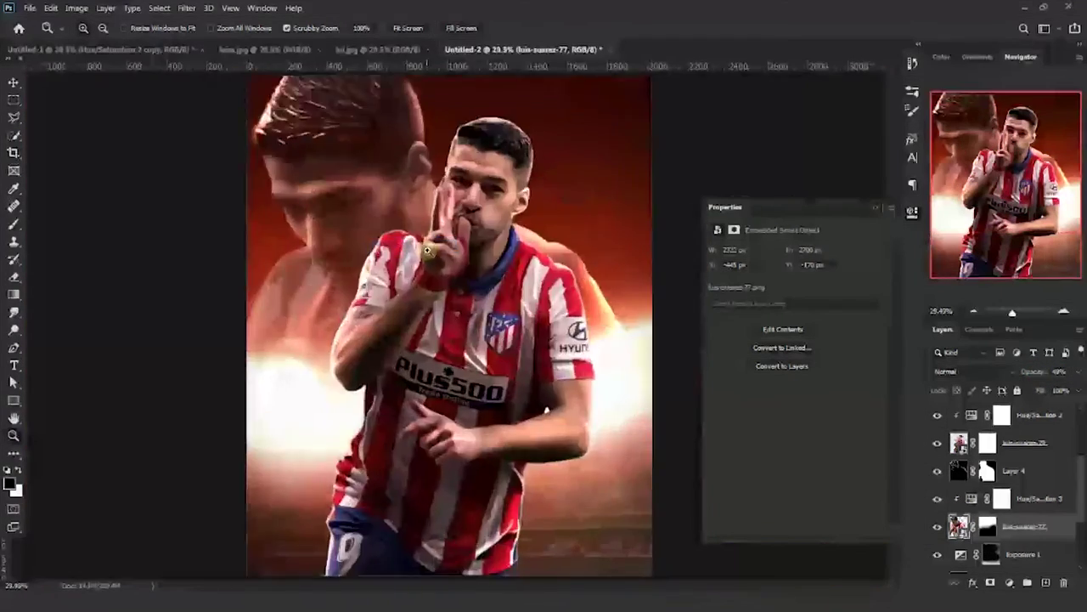
Step: Add a Hue/Saturation adjustment above the stadium layer with Hue -15, Saturation -11 and Lightness -7
{"action": "left_click", "coordinate": [1030, 415]}
{"action": "scroll", "coordinate": [1037, 511], "scroll_direction": "down", "scroll_amount": 3}
{"action": "scroll", "coordinate": [1038, 510], "scroll_direction": "down", "scroll_amount": 1}
{"action": "left_click", "coordinate": [1030, 504]}
{"action": "left_click", "coordinate": [1009, 582]}
{"action": "left_click", "coordinate": [1007, 451]}
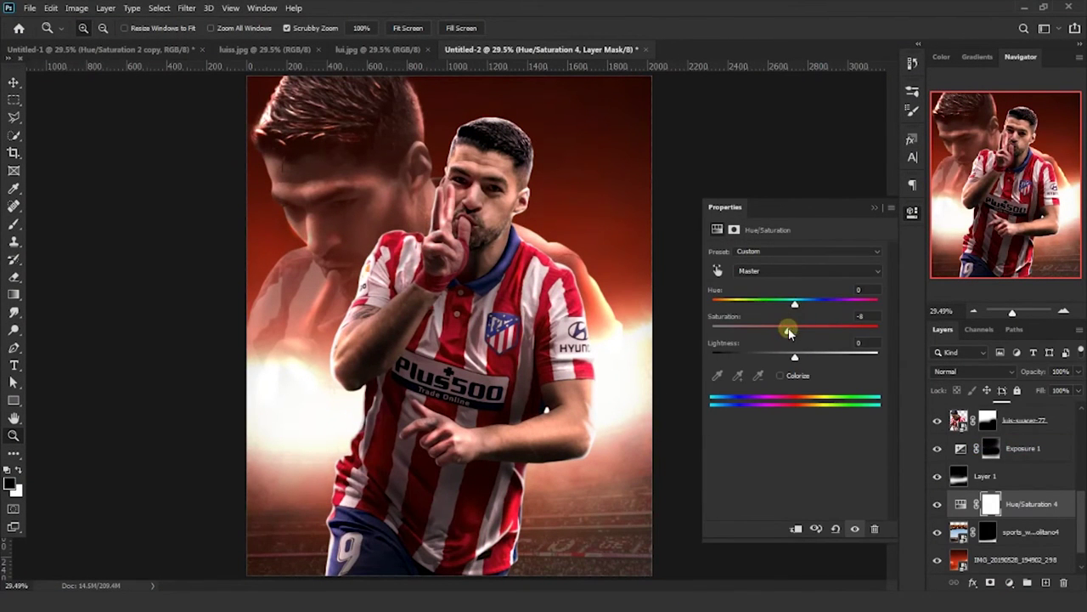
{"action": "left_click_drag", "start_coordinate": [788, 308], "coordinate": [789, 312]}
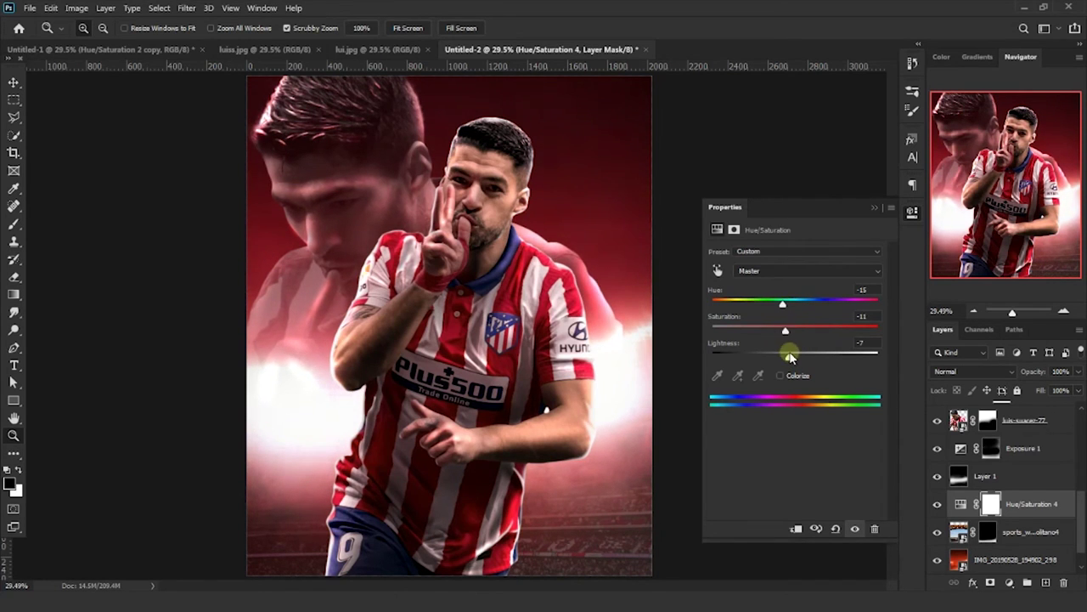
{"action": "left_click_drag", "start_coordinate": [797, 358], "coordinate": [789, 357]}
{"action": "left_click", "coordinate": [875, 207]}
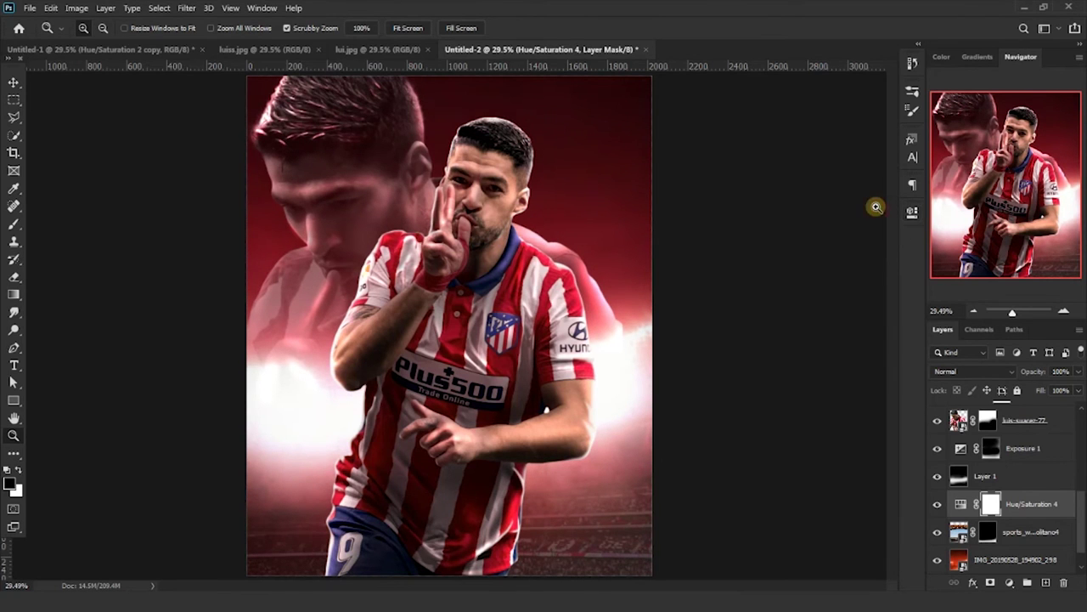
Step: Trace the upper and right outline of the flag in atletico-madrid-flag-reuters.jpg with the Pen tool
{"action": "scroll", "coordinate": [1027, 425], "scroll_direction": "up", "scroll_amount": 3}
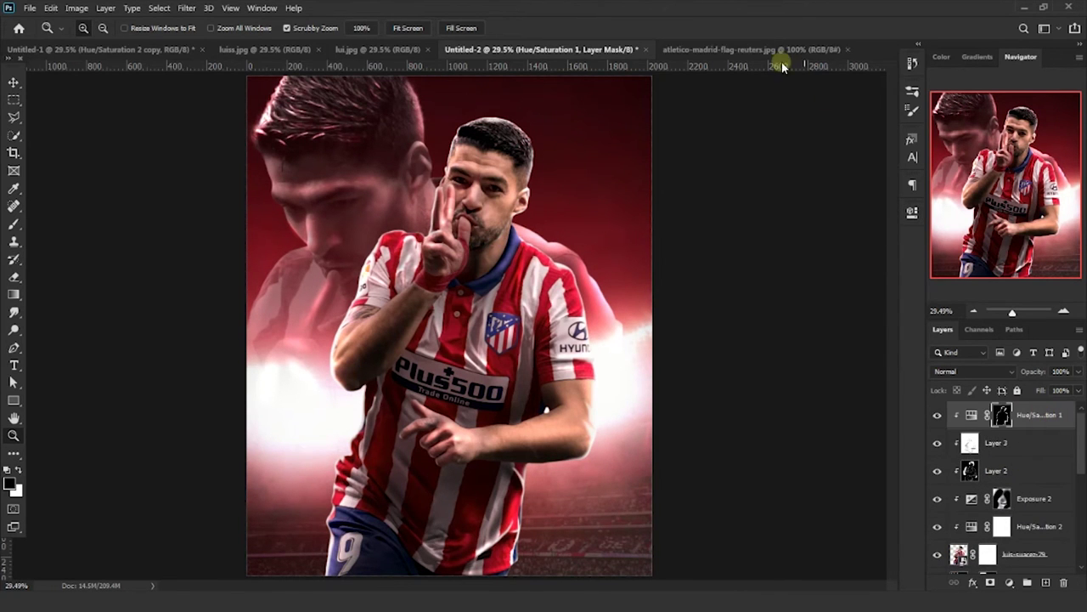
{"action": "left_click", "coordinate": [777, 49]}
{"action": "key", "text": "ctrl+0"}
{"action": "left_click", "coordinate": [14, 350]}
{"action": "scroll", "coordinate": [352, 88], "scroll_direction": "up", "scroll_amount": 3}
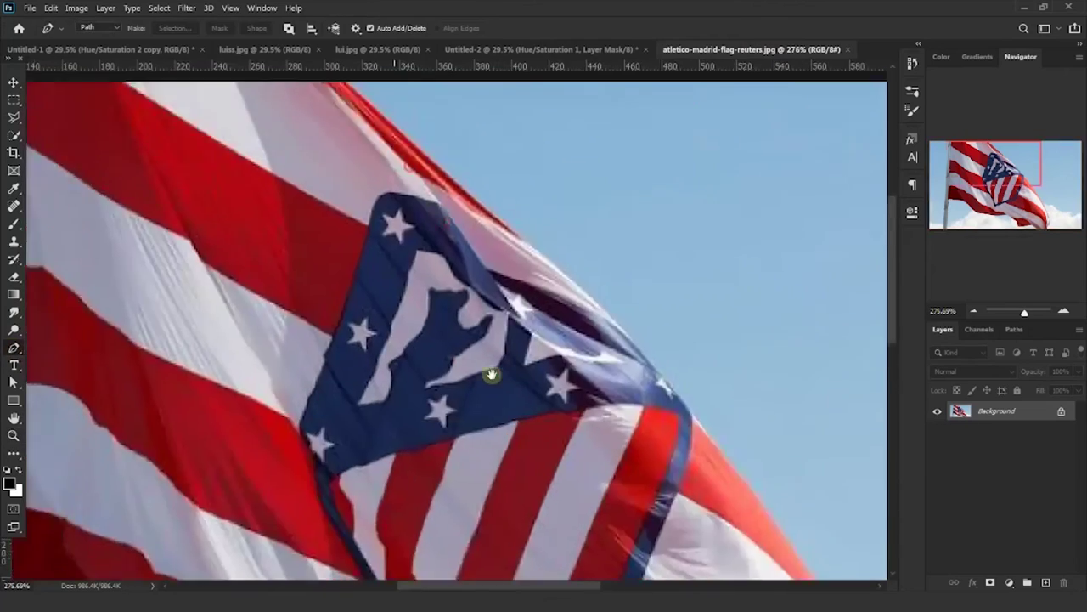
{"action": "left_click_drag", "start_coordinate": [493, 376], "coordinate": [543, 533]}
{"action": "left_click", "coordinate": [393, 239]}
{"action": "left_click_drag", "start_coordinate": [480, 305], "coordinate": [334, 238]}
{"action": "left_click_drag", "start_coordinate": [383, 283], "coordinate": [401, 299]}
{"action": "left_click_drag", "start_coordinate": [450, 357], "coordinate": [239, 206]}
{"action": "left_click_drag", "start_coordinate": [305, 271], "coordinate": [320, 285]}
{"action": "left_click_drag", "start_coordinate": [526, 509], "coordinate": [312, 229]}
{"action": "left_click_drag", "start_coordinate": [290, 263], "coordinate": [301, 297]}
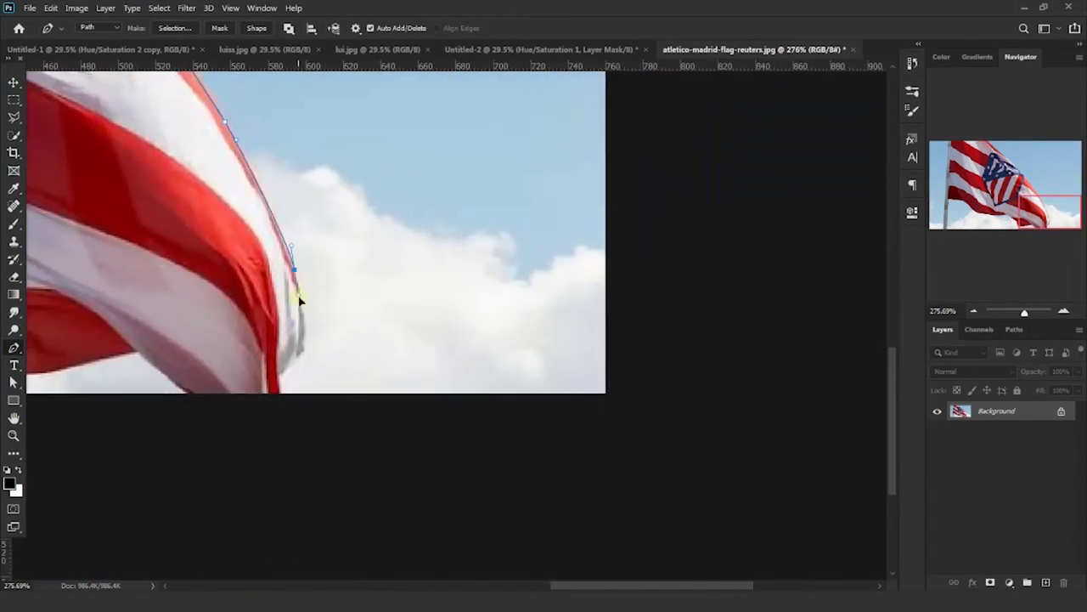
Step: Finish the path around the flag's lower and left edges and bring the cut-out flag into the poster as the uppermost layer
{"action": "left_click_drag", "start_coordinate": [293, 361], "coordinate": [493, 293]}
{"action": "left_click_drag", "start_coordinate": [277, 290], "coordinate": [272, 291]}
{"action": "left_click_drag", "start_coordinate": [187, 255], "coordinate": [543, 374]}
{"action": "left_click_drag", "start_coordinate": [542, 315], "coordinate": [446, 311]}
{"action": "left_click_drag", "start_coordinate": [332, 237], "coordinate": [730, 376]}
{"action": "left_click", "coordinate": [713, 362]}
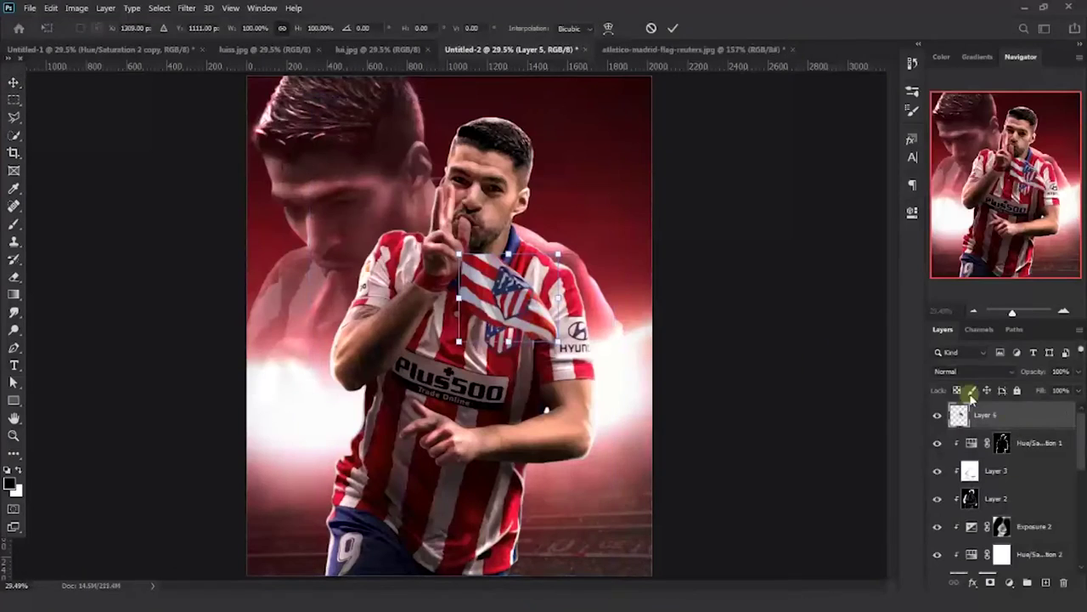
Step: Enlarge the flag to span the poster's width and rasterize its layer
{"action": "left_click_drag", "start_coordinate": [506, 338], "coordinate": [535, 355]}
{"action": "right_click", "coordinate": [985, 415]}
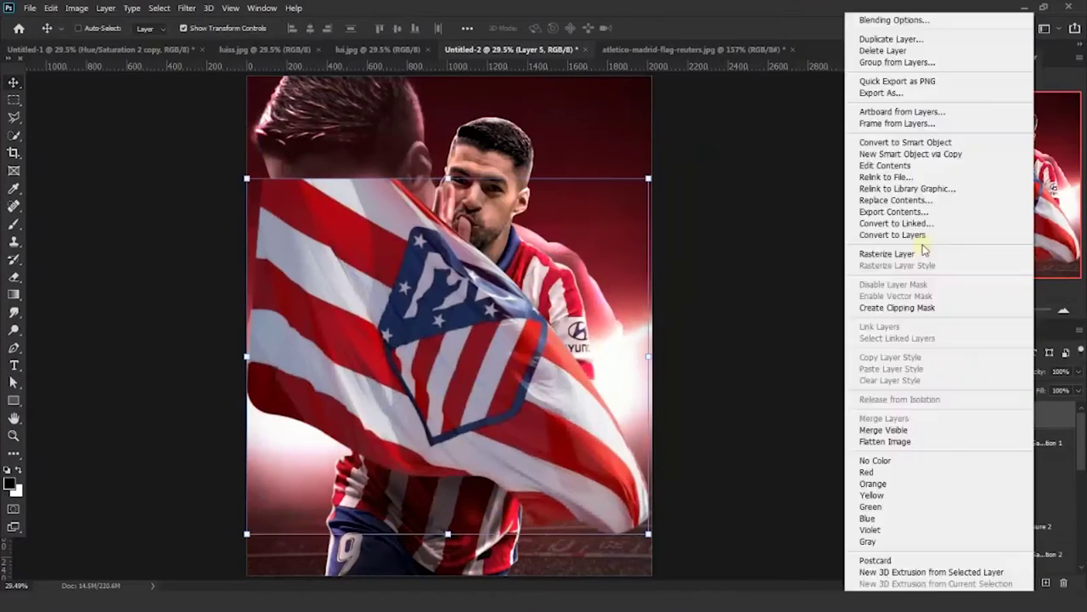
{"action": "left_click", "coordinate": [934, 252]}
Step: Smooth the flag's upper edge and stripes with the Smudge tool at 24% strength
{"action": "left_click", "coordinate": [14, 312]}
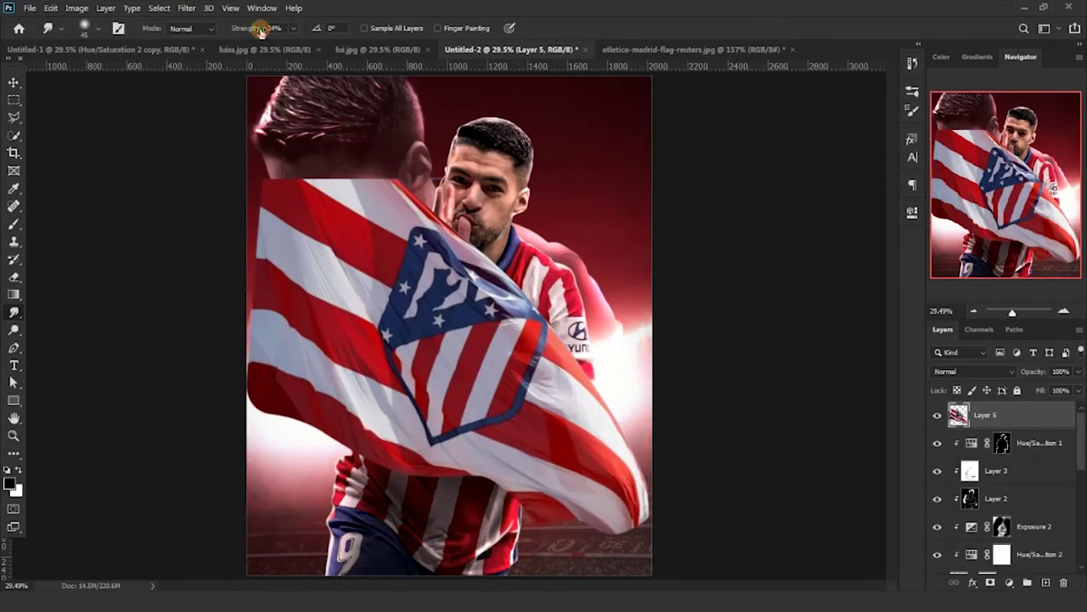
{"action": "scroll", "coordinate": [354, 240], "scroll_direction": "up", "scroll_amount": 4}
{"action": "left_click_drag", "start_coordinate": [250, 184], "coordinate": [359, 243]}
{"action": "right_click", "coordinate": [362, 242]}
{"action": "left_click", "coordinate": [651, 6]}
{"action": "scroll", "coordinate": [382, 293], "scroll_direction": "up", "scroll_amount": 2}
{"action": "mouse_move", "coordinate": [382, 293]}
{"action": "left_mouse_down"}
{"action": "mouse_move", "coordinate": [357, 345]}
{"action": "mouse_move", "coordinate": [345, 285]}
{"action": "left_mouse_up"}
{"action": "mouse_move", "coordinate": [322, 223]}
{"action": "left_mouse_down"}
{"action": "mouse_move", "coordinate": [313, 340]}
{"action": "mouse_move", "coordinate": [311, 245]}
{"action": "left_mouse_up"}
{"action": "left_click_drag", "start_coordinate": [365, 182], "coordinate": [592, 376]}
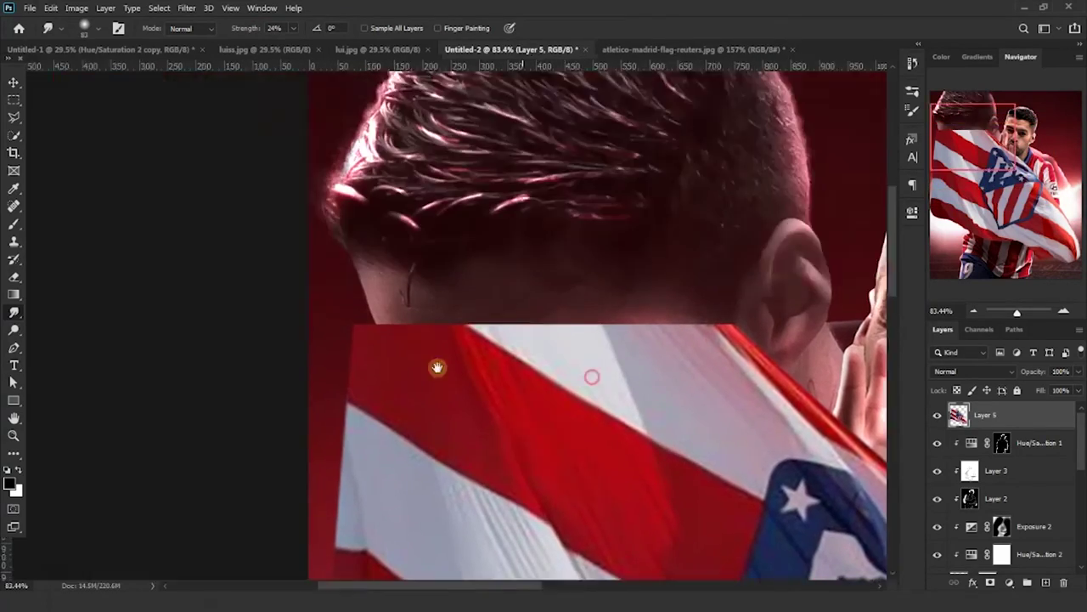
{"action": "left_click_drag", "start_coordinate": [437, 367], "coordinate": [277, 354]}
{"action": "left_click_drag", "start_coordinate": [640, 456], "coordinate": [475, 330]}
{"action": "left_click_drag", "start_coordinate": [722, 510], "coordinate": [378, 199]}
{"action": "left_click_drag", "start_coordinate": [631, 478], "coordinate": [527, 290]}
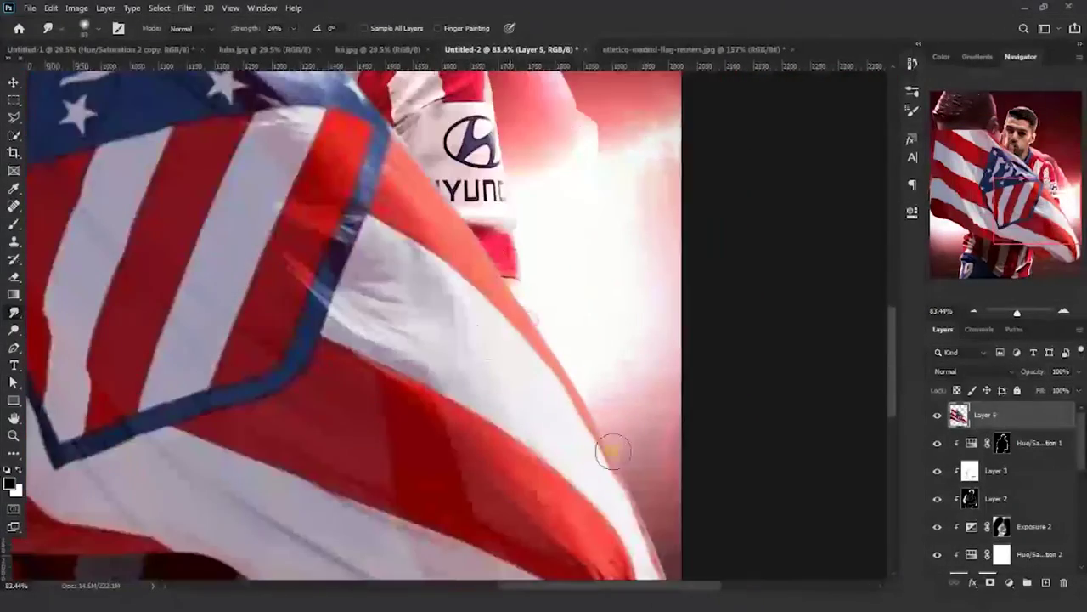
Step: Smudge the flag's right tip and lower stripes smooth, and place the flag in the poster's lower-left corner
{"action": "left_click_drag", "start_coordinate": [609, 449], "coordinate": [568, 369]}
{"action": "left_click_drag", "start_coordinate": [526, 408], "coordinate": [484, 271]}
{"action": "left_click_drag", "start_coordinate": [495, 393], "coordinate": [582, 449]}
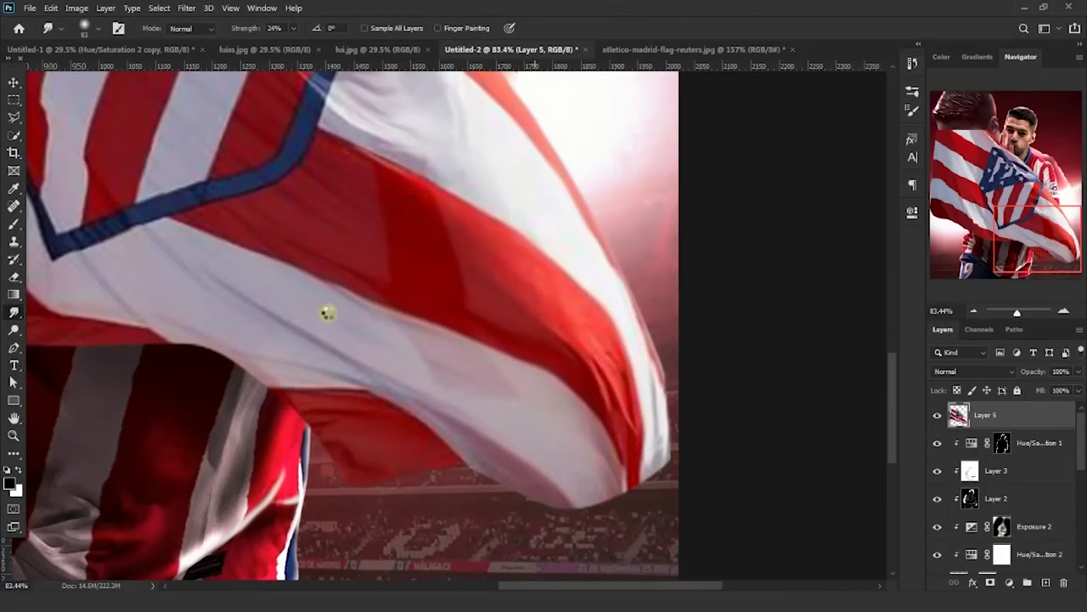
{"action": "left_click_drag", "start_coordinate": [328, 314], "coordinate": [595, 391]}
{"action": "left_click_drag", "start_coordinate": [308, 379], "coordinate": [501, 578]}
{"action": "left_click_drag", "start_coordinate": [423, 305], "coordinate": [603, 255]}
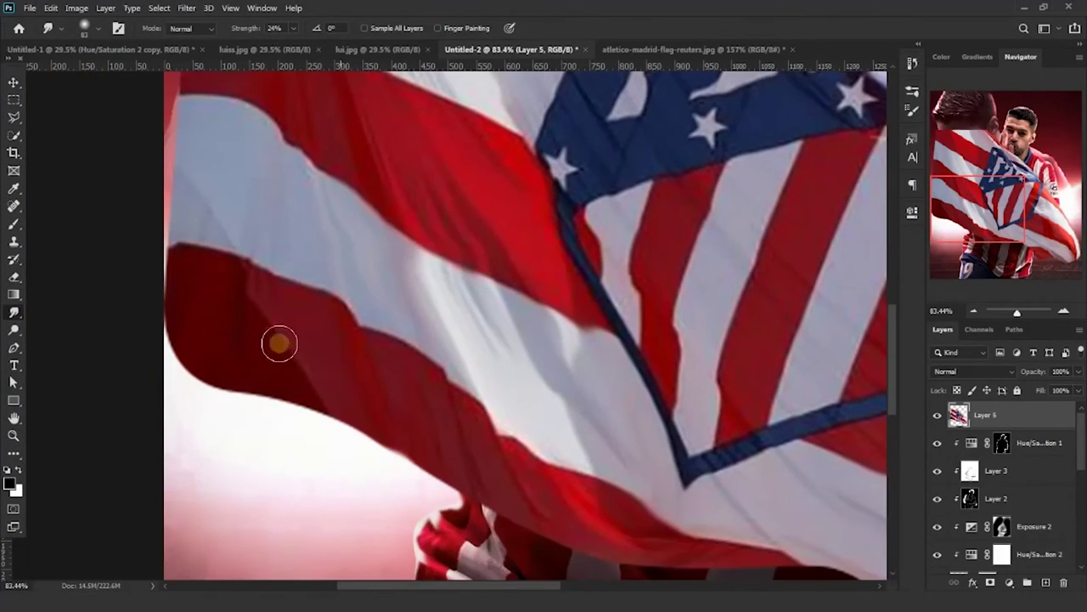
{"action": "left_click_drag", "start_coordinate": [320, 172], "coordinate": [298, 318]}
{"action": "left_click_drag", "start_coordinate": [327, 207], "coordinate": [384, 378]}
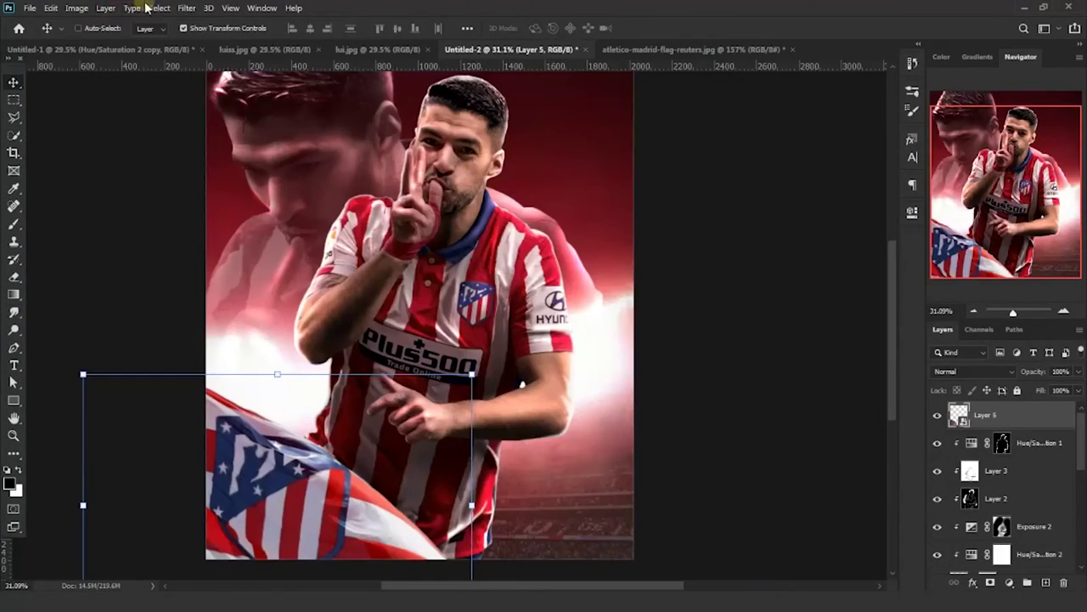
Step: Create a new layer clipped to the flag in Overlay mode, filled with 50% gray
{"action": "left_click", "coordinate": [105, 8]}
{"action": "left_click", "coordinate": [281, 20]}
{"action": "left_click", "coordinate": [484, 223]}
{"action": "left_click", "coordinate": [456, 393]}
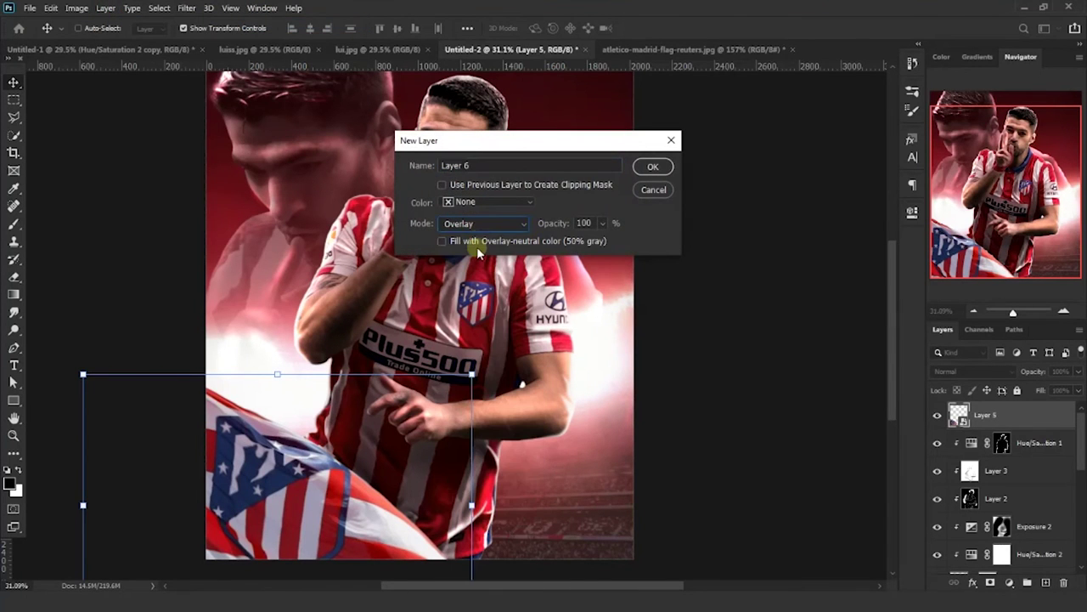
{"action": "left_click", "coordinate": [658, 170]}
Step: Paint highlights and shadows along the flag's upper edge and crest with a soft brush at 18% flow
{"action": "left_click", "coordinate": [14, 223]}
{"action": "scroll", "coordinate": [293, 433], "scroll_direction": "up", "scroll_amount": 4}
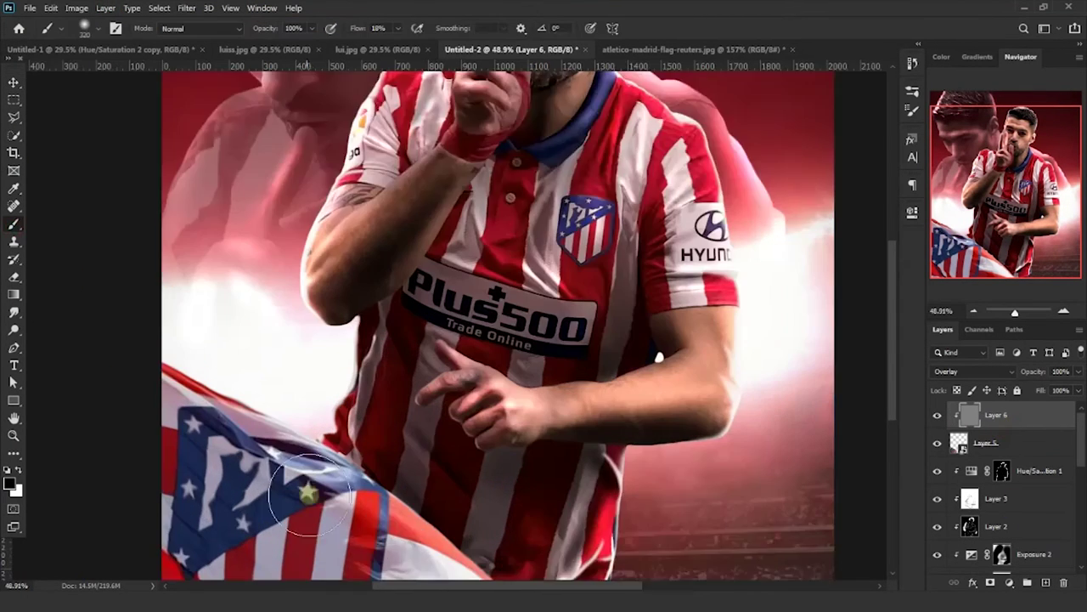
{"action": "left_click_drag", "start_coordinate": [377, 507], "coordinate": [419, 356]}
{"action": "left_click_drag", "start_coordinate": [327, 221], "coordinate": [468, 328]}
{"action": "left_click_drag", "start_coordinate": [468, 328], "coordinate": [445, 327]}
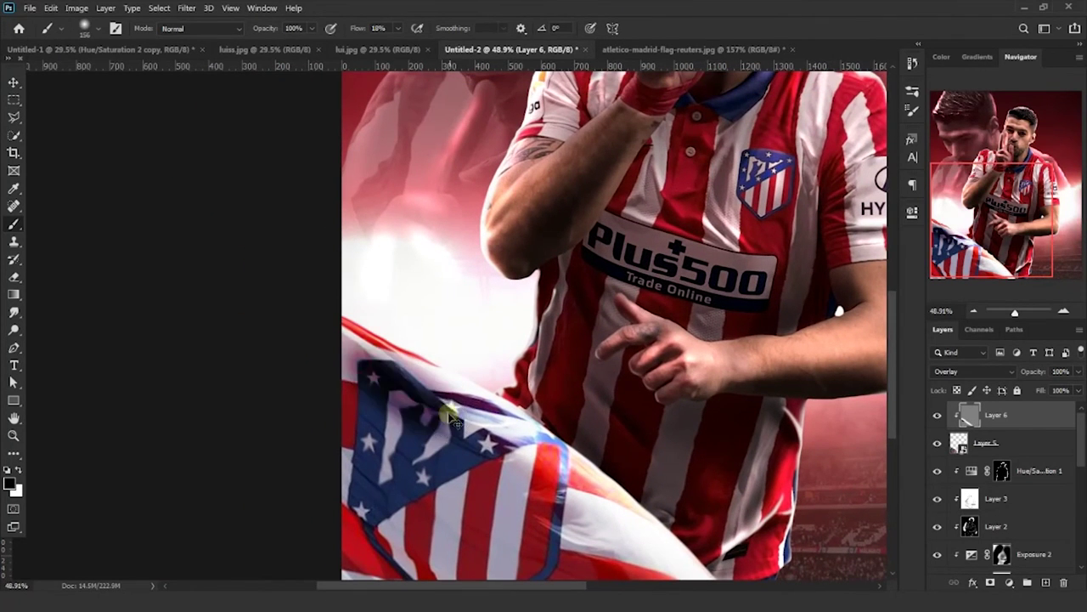
{"action": "scroll", "coordinate": [450, 416], "scroll_direction": "up", "scroll_amount": 4}
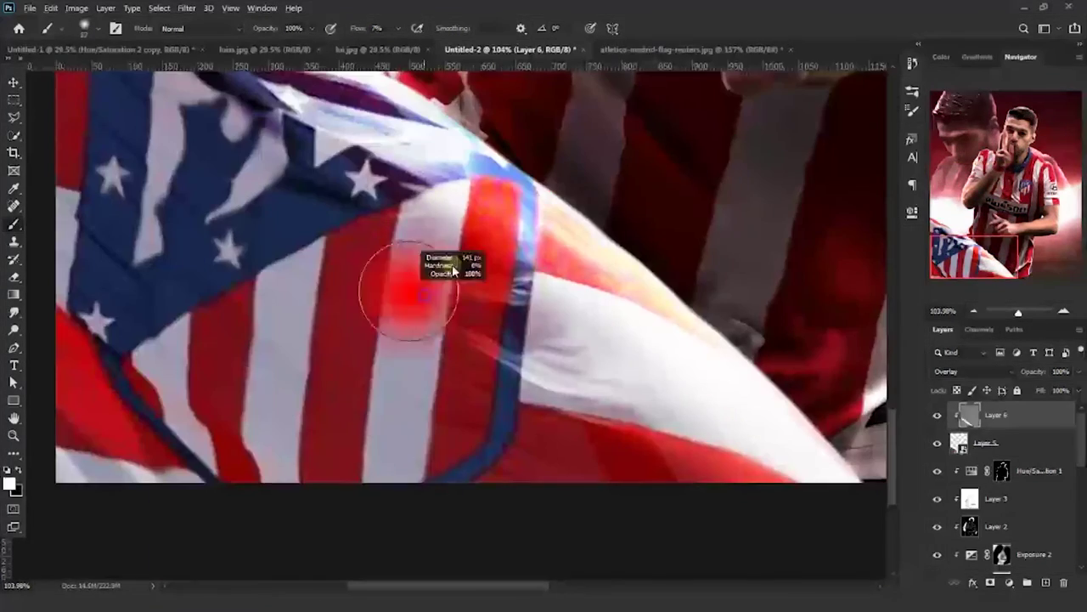
Step: Shade the flag's stripes and crest with black and white brush strokes, lowering the flow from 7% to 1%
{"action": "key", "text": "x"}
{"action": "left_click_drag", "start_coordinate": [554, 463], "coordinate": [433, 320]}
{"action": "left_click_drag", "start_coordinate": [102, 321], "coordinate": [492, 325]}
{"action": "left_click_drag", "start_coordinate": [492, 325], "coordinate": [454, 323]}
{"action": "key", "text": "x"}
{"action": "left_click_drag", "start_coordinate": [391, 117], "coordinate": [437, 291]}
{"action": "mouse_move", "coordinate": [437, 291]}
{"action": "left_mouse_down"}
{"action": "mouse_move", "coordinate": [386, 250]}
{"action": "mouse_move", "coordinate": [382, 339]}
{"action": "mouse_move", "coordinate": [420, 369]}
{"action": "left_mouse_up"}
{"action": "left_click_drag", "start_coordinate": [578, 253], "coordinate": [527, 410]}
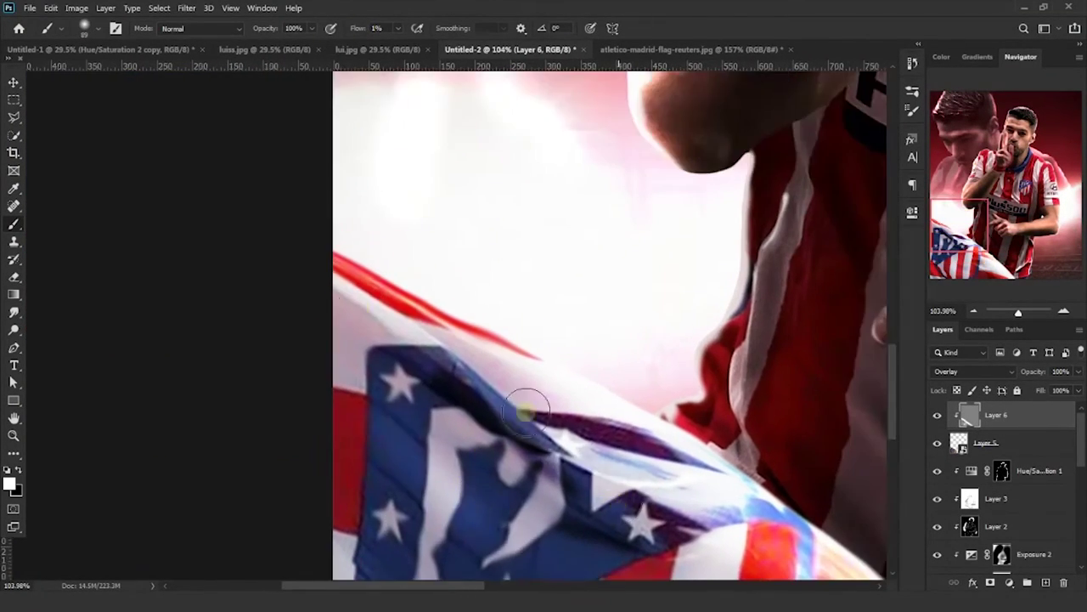
Step: Deepen the flag's folds on the Overlay layer with a soft 1% flow brush, alternating black and white
{"action": "left_click_drag", "start_coordinate": [815, 543], "coordinate": [396, 348]}
{"action": "scroll", "coordinate": [446, 388], "scroll_direction": "down", "scroll_amount": 3}
{"action": "key", "text": "x"}
{"action": "left_click_drag", "start_coordinate": [349, 411], "coordinate": [115, 319]}
{"action": "mouse_move", "coordinate": [255, 387]}
{"action": "left_mouse_down"}
{"action": "mouse_move", "coordinate": [379, 420]}
{"action": "mouse_move", "coordinate": [168, 326]}
{"action": "left_mouse_up"}
{"action": "left_click_drag", "start_coordinate": [498, 469], "coordinate": [536, 482]}
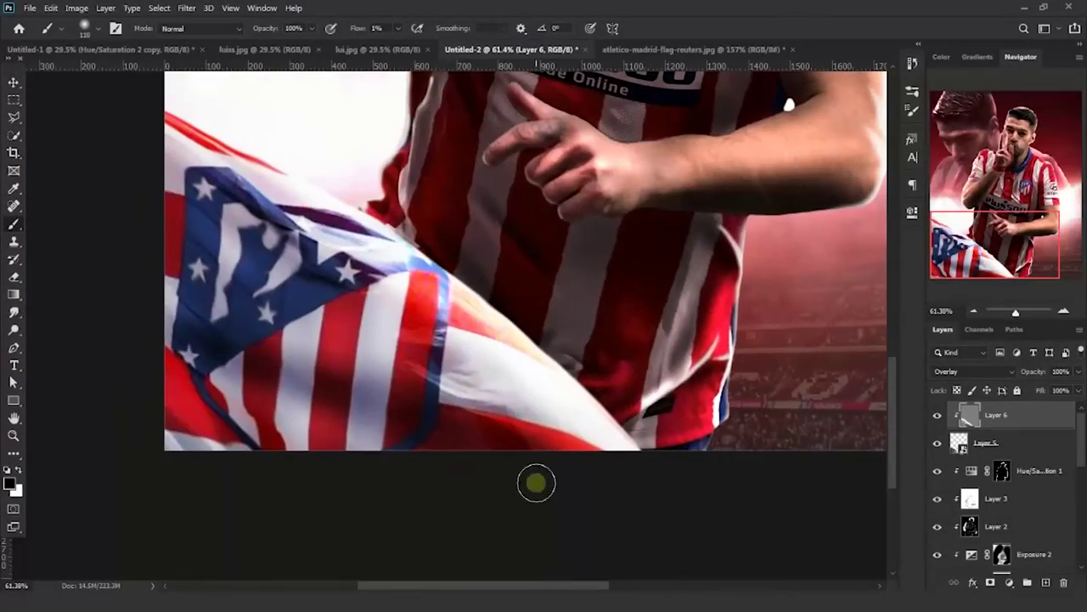
{"action": "key", "text": "x"}
{"action": "left_click_drag", "start_coordinate": [313, 372], "coordinate": [243, 323]}
{"action": "scroll", "coordinate": [287, 388], "scroll_direction": "down", "scroll_amount": 3}
{"action": "left_click_drag", "start_coordinate": [286, 388], "coordinate": [367, 482]}
Step: Create a new clipped layer above the flag in Color Dodge mode, filled with the neutral black
{"action": "left_click", "coordinate": [1045, 582], "text": "alt"}
{"action": "left_click", "coordinate": [447, 184]}
{"action": "left_click", "coordinate": [485, 223]}
{"action": "left_click", "coordinate": [481, 347]}
{"action": "left_click", "coordinate": [446, 244]}
{"action": "left_click", "coordinate": [654, 166]}
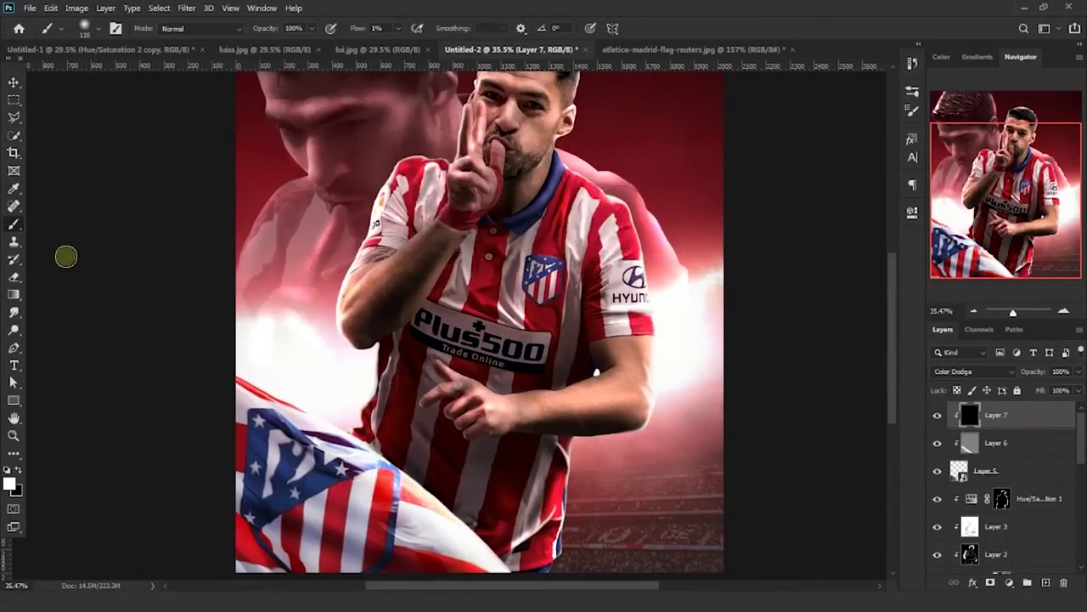
Step: Paint glowing white highlights on the flag's folds, stripes and crest with a soft 1% flow brush on the Color Dodge layer
{"action": "scroll", "coordinate": [528, 501], "scroll_direction": "up", "scroll_amount": 6}
{"action": "right_click", "coordinate": [418, 347]}
{"action": "left_click_drag", "start_coordinate": [327, 355], "coordinate": [382, 356]}
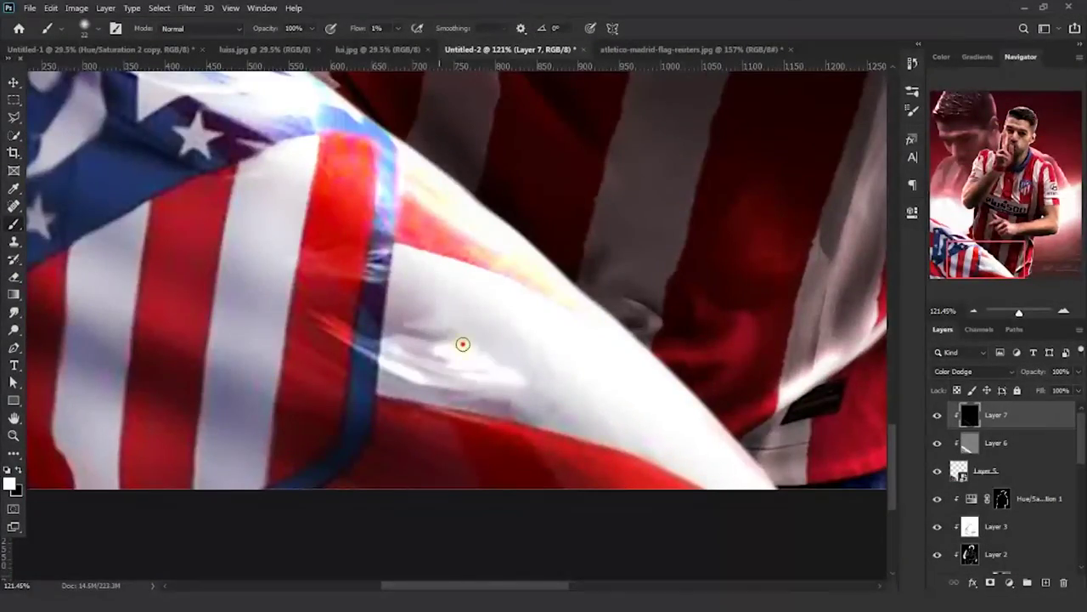
{"action": "left_click_drag", "start_coordinate": [417, 306], "coordinate": [485, 332]}
{"action": "left_click_drag", "start_coordinate": [305, 105], "coordinate": [529, 322]}
{"action": "mouse_move", "coordinate": [434, 427]}
{"action": "left_mouse_down"}
{"action": "mouse_move", "coordinate": [544, 322]}
{"action": "mouse_move", "coordinate": [461, 236]}
{"action": "left_mouse_up"}
{"action": "left_click_drag", "start_coordinate": [639, 383], "coordinate": [628, 433]}
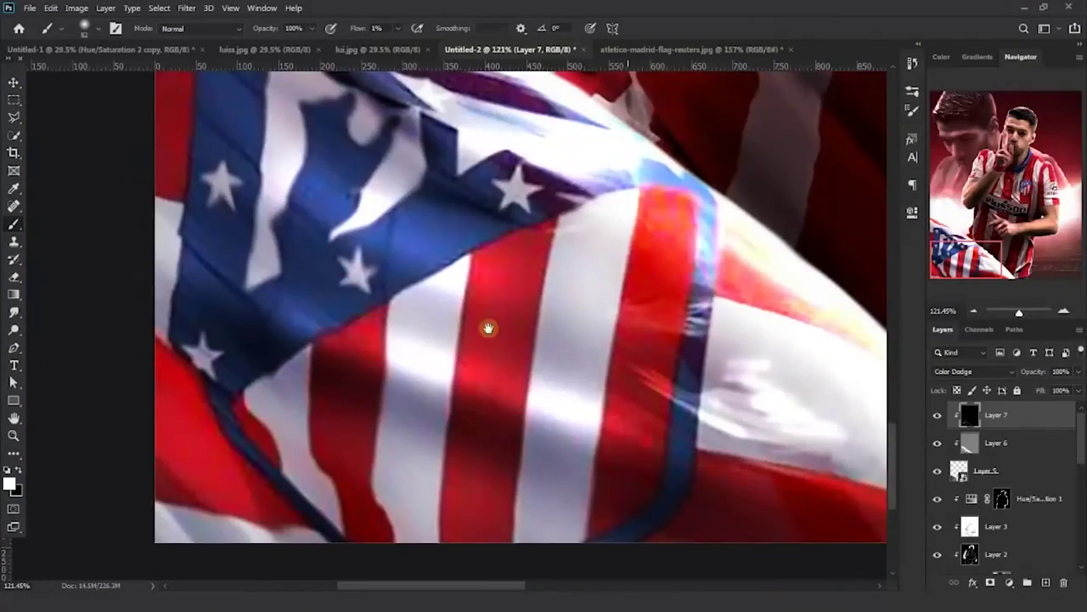
{"action": "left_click_drag", "start_coordinate": [489, 328], "coordinate": [263, 187]}
{"action": "scroll", "coordinate": [569, 427], "scroll_direction": "down", "scroll_amount": 12}
{"action": "scroll", "coordinate": [582, 420], "scroll_direction": "up", "scroll_amount": 3}
{"action": "key", "text": "x"}
{"action": "scroll", "coordinate": [494, 422], "scroll_direction": "down", "scroll_amount": 5}
Step: Create a new clipped layer above the flag in Multiply mode, filled with the neutral white
{"action": "key", "text": "ctrl+shift+n"}
{"action": "left_click", "coordinate": [447, 184]}
{"action": "left_click", "coordinate": [476, 223]}
{"action": "left_click", "coordinate": [464, 264]}
{"action": "left_click", "coordinate": [447, 240]}
{"action": "left_click", "coordinate": [665, 168]}
Step: Paint soft black shadows over the flag's lower-left stripes and crest on the Multiply layer
{"action": "scroll", "coordinate": [361, 476], "scroll_direction": "up", "scroll_amount": 8}
{"action": "left_click_drag", "start_coordinate": [287, 411], "coordinate": [225, 379]}
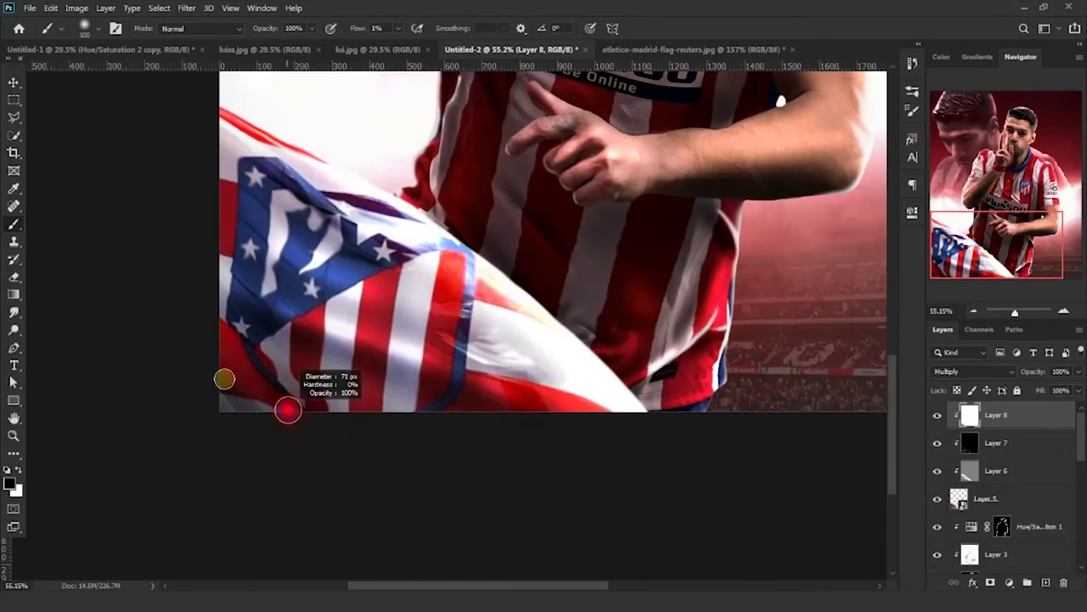
{"action": "left_click_drag", "start_coordinate": [273, 338], "coordinate": [432, 279]}
{"action": "scroll", "coordinate": [407, 343], "scroll_direction": "down", "scroll_amount": 8}
{"action": "key", "text": "z"}
{"action": "right_click", "coordinate": [405, 344]}
{"action": "left_click", "coordinate": [428, 352]}
Step: Add a Hue/Saturation adjustment over the flag and slightly reduce the saturation
{"action": "left_click", "coordinate": [1009, 583]}
{"action": "left_click", "coordinate": [1015, 457]}
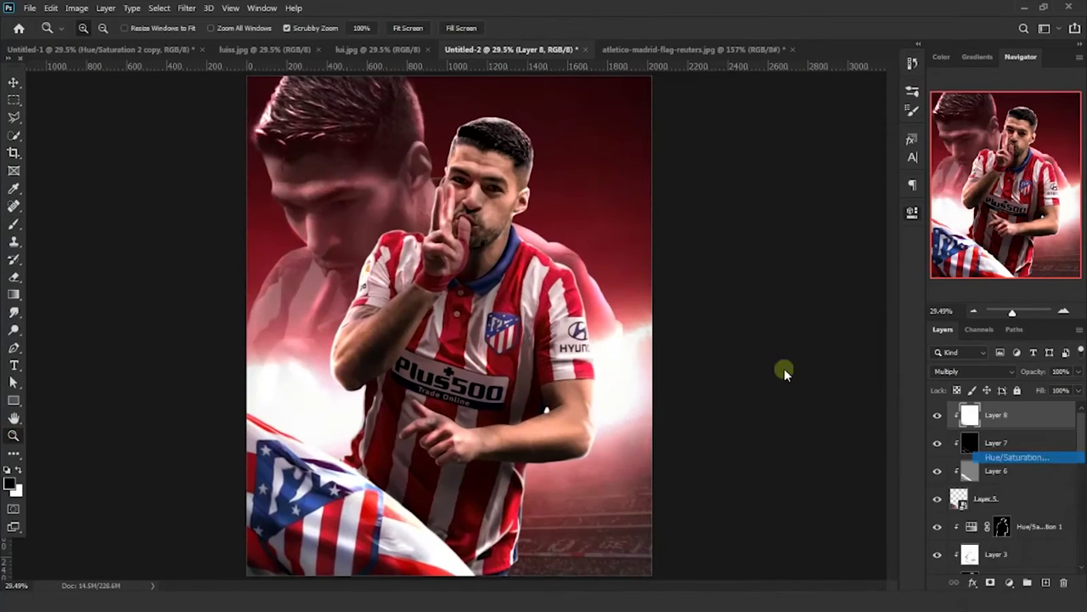
{"action": "left_click_drag", "start_coordinate": [795, 330], "coordinate": [781, 330]}
{"action": "left_click", "coordinate": [875, 207]}
Step: Group the flag with its adjustment layers, scale the group to 129.94% and reposition it in the poster's lower-left corner
{"action": "left_click", "coordinate": [1002, 528], "text": "shift"}
{"action": "key", "text": "ctrl+g"}
{"action": "key", "text": "ctrl+t"}
{"action": "left_click_drag", "start_coordinate": [129, 361], "coordinate": [51, 362]}
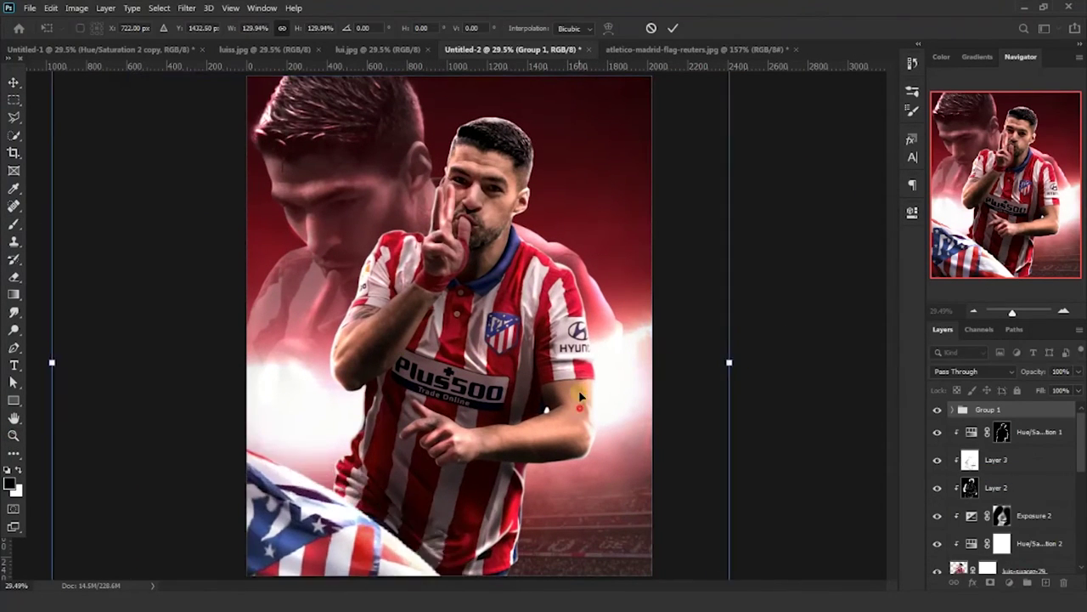
{"action": "left_click_drag", "start_coordinate": [565, 418], "coordinate": [576, 392]}
{"action": "key", "text": "Return"}
{"action": "left_click", "coordinate": [14, 438]}
{"action": "right_click", "coordinate": [362, 239]}
{"action": "left_click", "coordinate": [387, 248]}
{"action": "left_click_drag", "start_coordinate": [351, 233], "coordinate": [379, 239]}
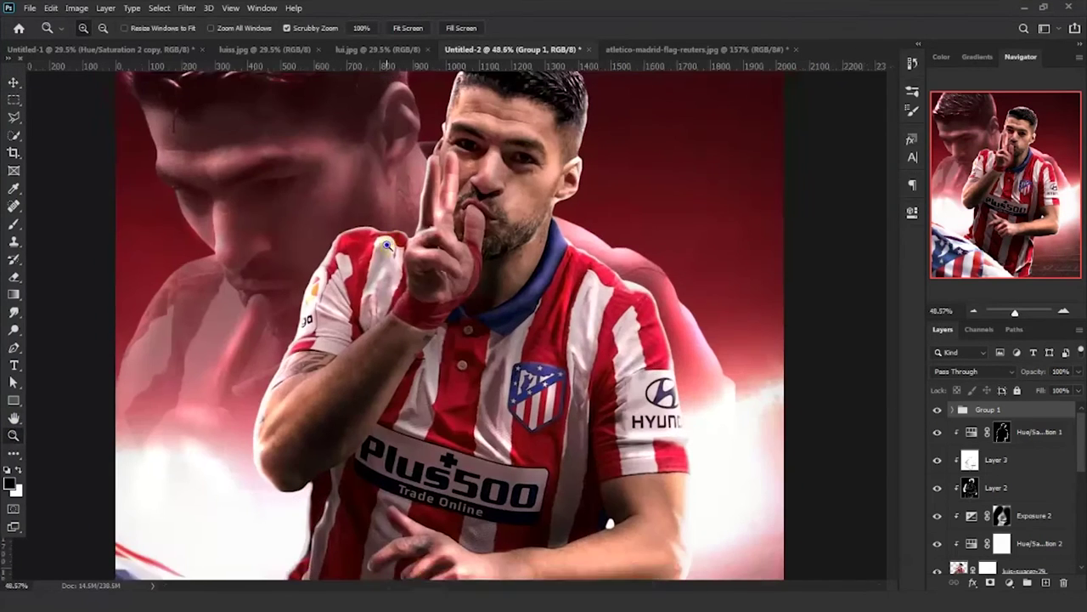
Step: On the player's Color Dodge layer, paint soft highlights over the face with a white brush at 1% flow
{"action": "right_click", "coordinate": [380, 240]}
{"action": "left_click", "coordinate": [410, 249]}
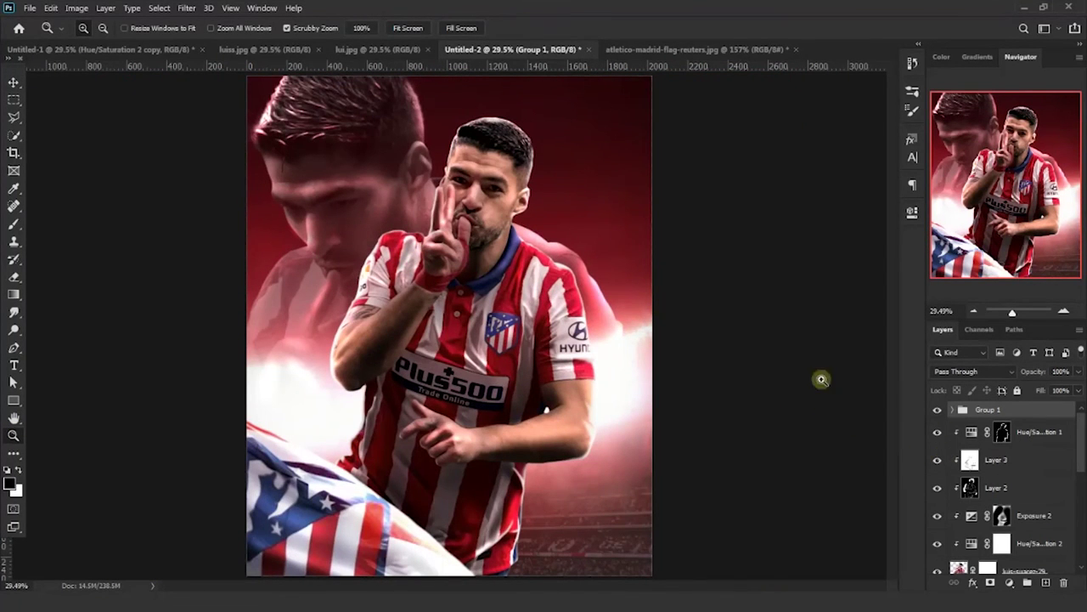
{"action": "left_click", "coordinate": [1012, 496]}
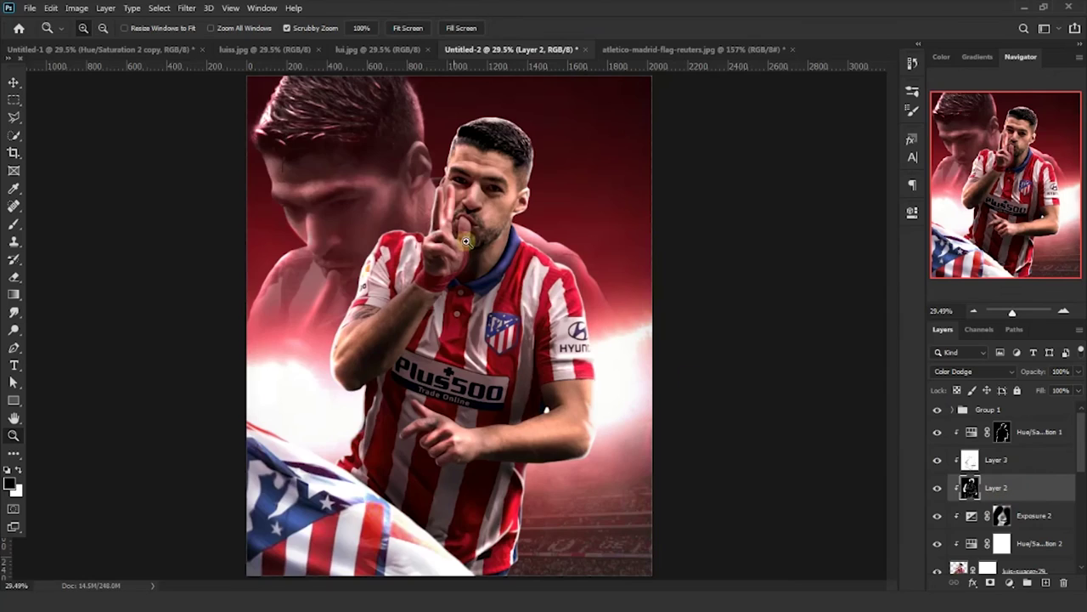
{"action": "left_click_drag", "start_coordinate": [466, 242], "coordinate": [3, 277]}
{"action": "left_click", "coordinate": [14, 226]}
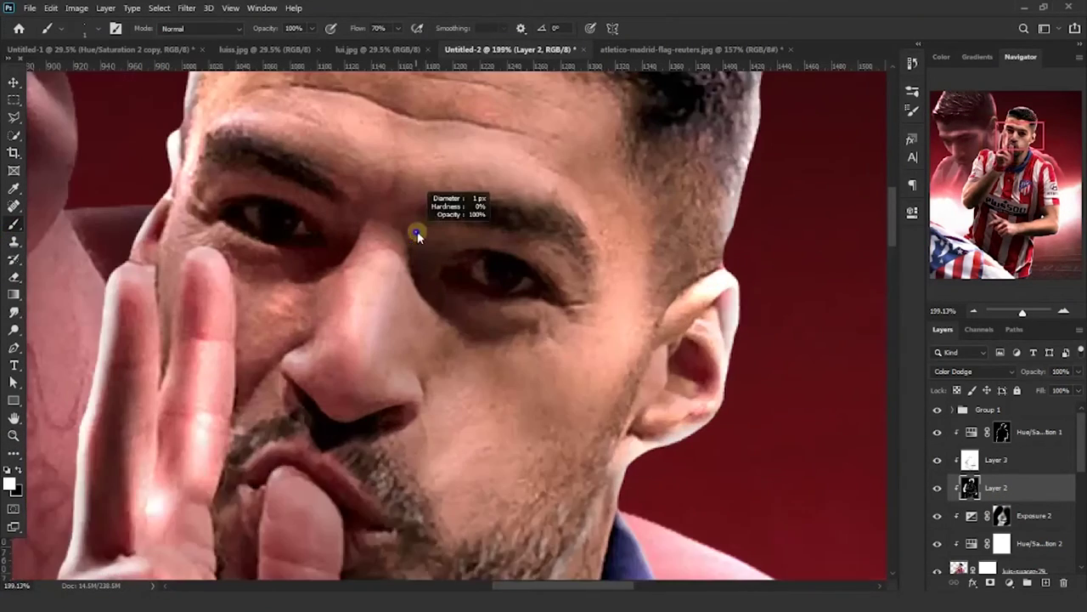
{"action": "scroll", "coordinate": [417, 231], "scroll_direction": "up", "scroll_amount": 3}
{"action": "left_click_drag", "start_coordinate": [358, 28], "coordinate": [316, 30]}
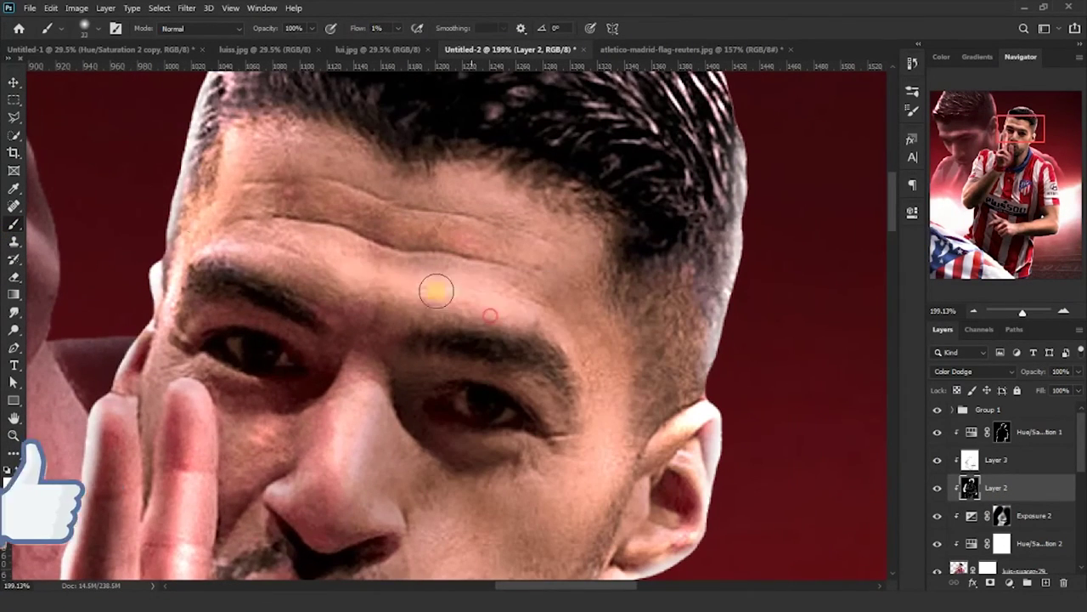
{"action": "left_click_drag", "start_coordinate": [416, 408], "coordinate": [449, 165]}
{"action": "mouse_move", "coordinate": [314, 494]}
{"action": "left_mouse_down"}
{"action": "mouse_move", "coordinate": [344, 342]}
{"action": "mouse_move", "coordinate": [408, 268]}
{"action": "left_mouse_up"}
{"action": "key", "text": "x"}
{"action": "left_click_drag", "start_coordinate": [393, 380], "coordinate": [415, 265]}
{"action": "key", "text": "x"}
{"action": "left_click_drag", "start_coordinate": [423, 329], "coordinate": [421, 285]}
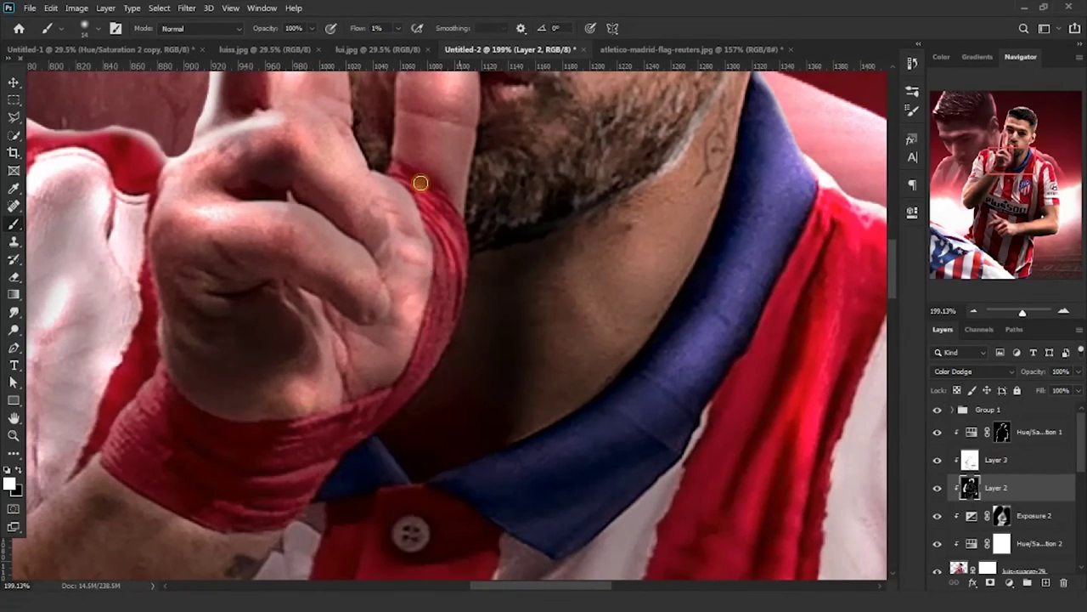
Step: Brighten the raised hand, red wristband and forearm with soft white strokes on the Color Dodge layer
{"action": "left_click_drag", "start_coordinate": [364, 409], "coordinate": [426, 269]}
{"action": "mouse_move", "coordinate": [380, 330]}
{"action": "left_mouse_down"}
{"action": "mouse_move", "coordinate": [318, 340]}
{"action": "mouse_move", "coordinate": [399, 293]}
{"action": "left_mouse_up"}
{"action": "key", "text": "x"}
{"action": "key", "text": "x"}
{"action": "left_click_drag", "start_coordinate": [382, 382], "coordinate": [431, 222]}
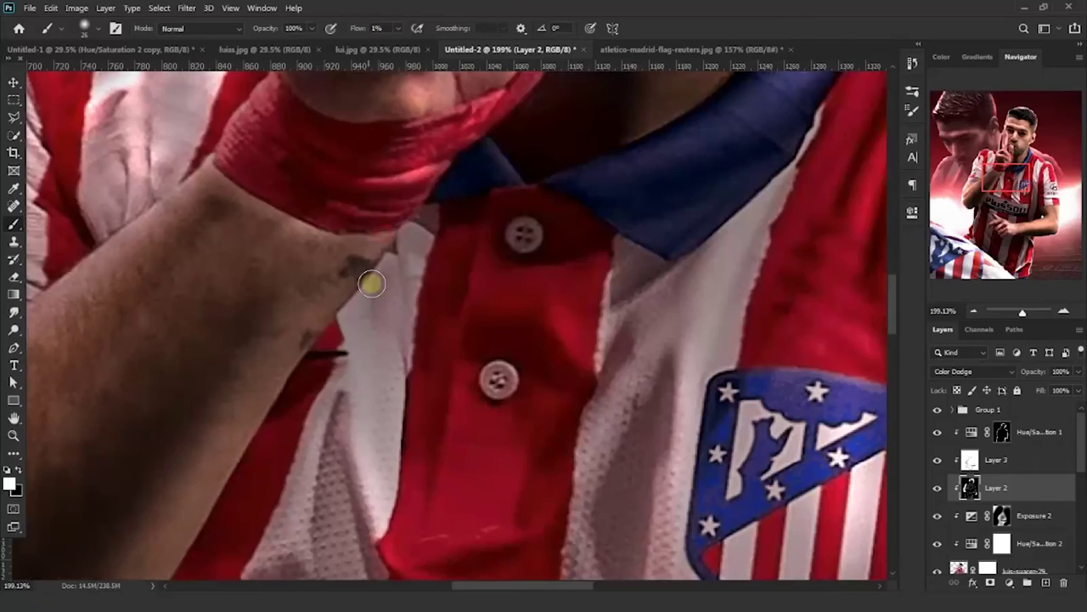
{"action": "left_click_drag", "start_coordinate": [371, 283], "coordinate": [311, 342]}
{"action": "left_click_drag", "start_coordinate": [355, 269], "coordinate": [420, 135]}
{"action": "left_click_drag", "start_coordinate": [265, 361], "coordinate": [383, 170]}
{"action": "left_click_drag", "start_coordinate": [408, 144], "coordinate": [166, 484]}
Step: Paint soft highlights along the jersey's folds and stripes and the lower arm on the Color Dodge layer
{"action": "key", "text": "x"}
{"action": "key", "text": "x"}
{"action": "left_click_drag", "start_coordinate": [336, 344], "coordinate": [395, 483]}
{"action": "left_click_drag", "start_coordinate": [479, 462], "coordinate": [428, 337]}
{"action": "mouse_move", "coordinate": [485, 355]}
{"action": "left_mouse_down"}
{"action": "mouse_move", "coordinate": [375, 424]}
{"action": "mouse_move", "coordinate": [517, 503]}
{"action": "left_mouse_up"}
{"action": "mouse_move", "coordinate": [507, 187]}
{"action": "left_mouse_down"}
{"action": "mouse_move", "coordinate": [377, 429]}
{"action": "mouse_move", "coordinate": [324, 386]}
{"action": "left_mouse_up"}
{"action": "mouse_move", "coordinate": [539, 332]}
{"action": "left_mouse_down"}
{"action": "mouse_move", "coordinate": [473, 286]}
{"action": "mouse_move", "coordinate": [389, 505]}
{"action": "left_mouse_up"}
{"action": "left_click_drag", "start_coordinate": [404, 510], "coordinate": [409, 373]}
{"action": "scroll", "coordinate": [413, 461], "scroll_direction": "down", "scroll_amount": 1}
{"action": "mouse_move", "coordinate": [399, 102]}
{"action": "left_mouse_down"}
{"action": "mouse_move", "coordinate": [346, 290]}
{"action": "mouse_move", "coordinate": [357, 497]}
{"action": "left_mouse_up"}
{"action": "scroll", "coordinate": [357, 498], "scroll_direction": "down", "scroll_amount": 6}
{"action": "scroll", "coordinate": [536, 414], "scroll_direction": "up", "scroll_amount": 9}
Step: Refine the Hue/Saturation 1 mask along the player's ear, neck and collar edges with a soft brush
{"action": "left_click", "coordinate": [1003, 431]}
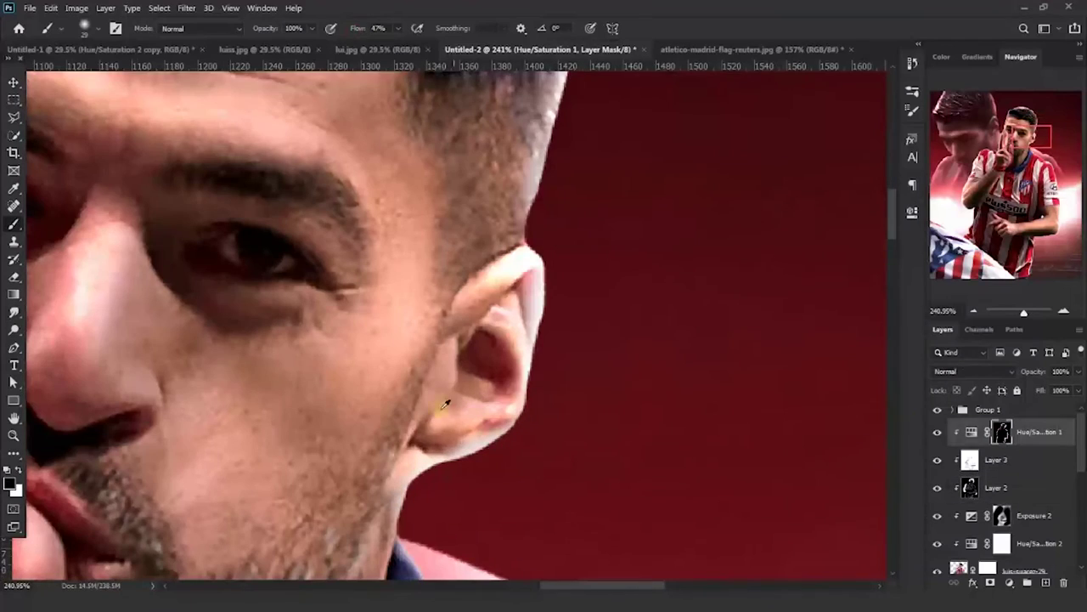
{"action": "scroll", "coordinate": [448, 478], "scroll_direction": "down", "scroll_amount": 3}
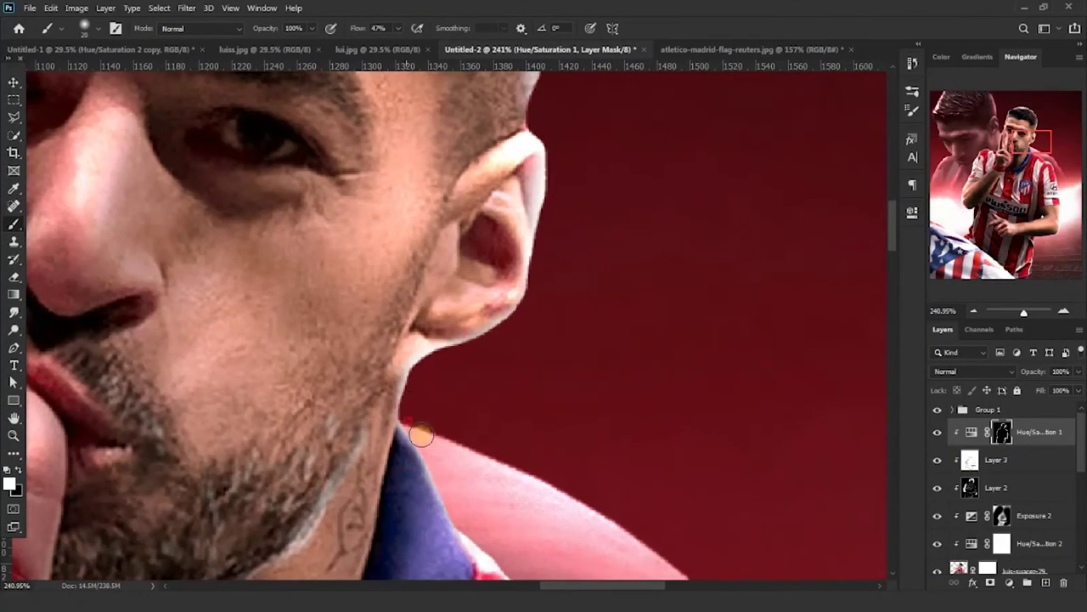
{"action": "scroll", "coordinate": [408, 400], "scroll_direction": "down", "scroll_amount": 4}
{"action": "key", "text": "x"}
{"action": "scroll", "coordinate": [402, 412], "scroll_direction": "down", "scroll_amount": 11}
{"action": "key", "text": "z"}
{"action": "right_click", "coordinate": [353, 348]}
{"action": "left_click", "coordinate": [373, 356]}
{"action": "scroll", "coordinate": [1027, 481], "scroll_direction": "down", "scroll_amount": 2}
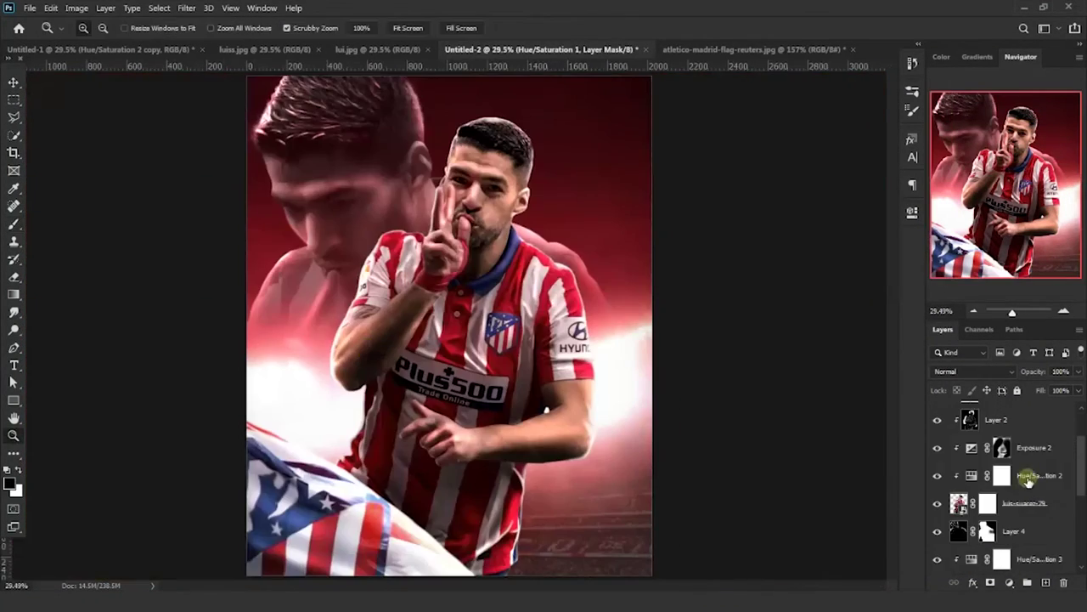
Step: Create a new layer above Layer 4 in Linear Dodge (Add) mode, filled with neutral black
{"action": "left_click", "coordinate": [1019, 533]}
{"action": "key", "text": "ctrl+shift+n"}
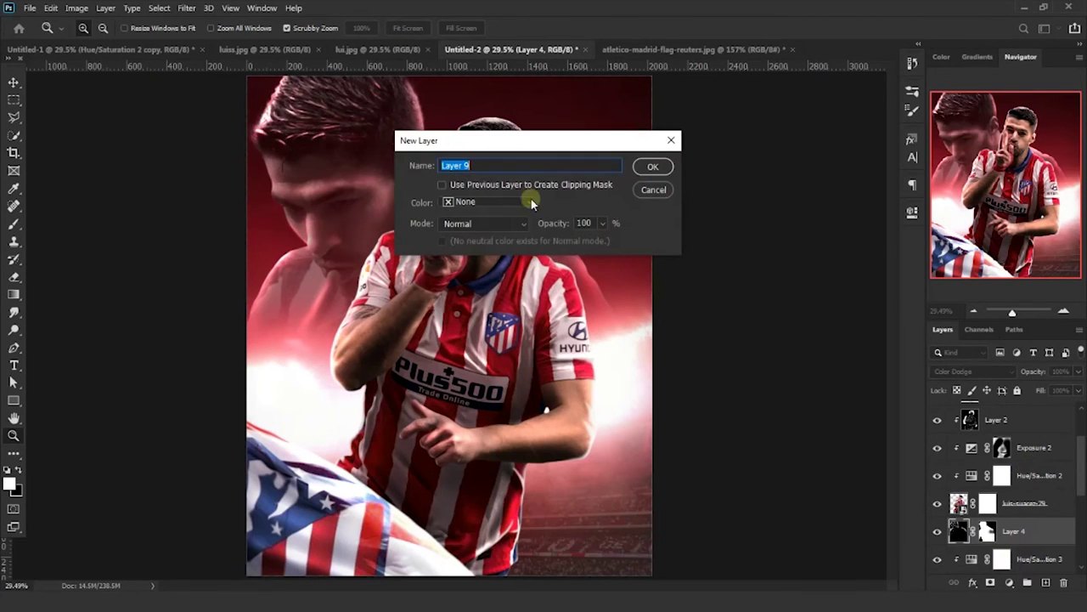
{"action": "left_click", "coordinate": [497, 225]}
{"action": "left_click", "coordinate": [480, 358]}
{"action": "left_click", "coordinate": [651, 166]}
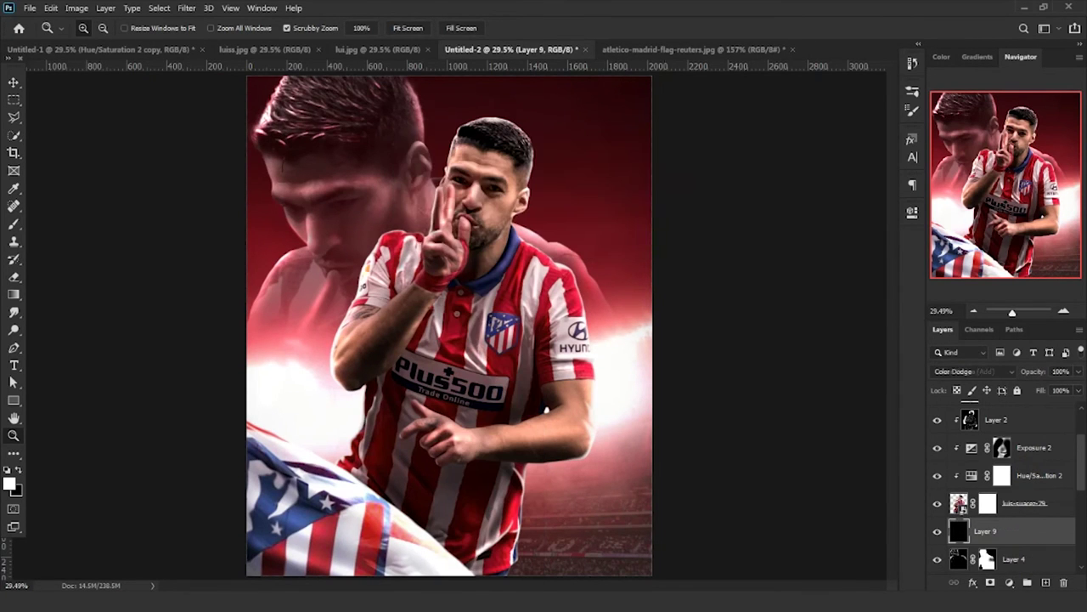
Step: Paint a soft white glow behind the shoulder and raised arm on the Linear Dodge layer
{"action": "scroll", "coordinate": [401, 194], "scroll_direction": "up", "scroll_amount": 10}
{"action": "mouse_move", "coordinate": [372, 301]}
{"action": "left_mouse_down"}
{"action": "mouse_move", "coordinate": [405, 303]}
{"action": "mouse_move", "coordinate": [336, 279]}
{"action": "mouse_move", "coordinate": [295, 293]}
{"action": "left_mouse_up"}
{"action": "left_click_drag", "start_coordinate": [298, 340], "coordinate": [408, 280]}
{"action": "left_click_drag", "start_coordinate": [390, 198], "coordinate": [318, 301]}
{"action": "mouse_move", "coordinate": [273, 374]}
{"action": "left_mouse_down"}
{"action": "mouse_move", "coordinate": [355, 241]}
{"action": "mouse_move", "coordinate": [336, 327]}
{"action": "left_mouse_up"}
{"action": "left_click_drag", "start_coordinate": [341, 482], "coordinate": [367, 343]}
{"action": "left_click_drag", "start_coordinate": [367, 246], "coordinate": [281, 493]}
{"action": "left_click_drag", "start_coordinate": [382, 169], "coordinate": [289, 408]}
{"action": "key", "text": "x"}
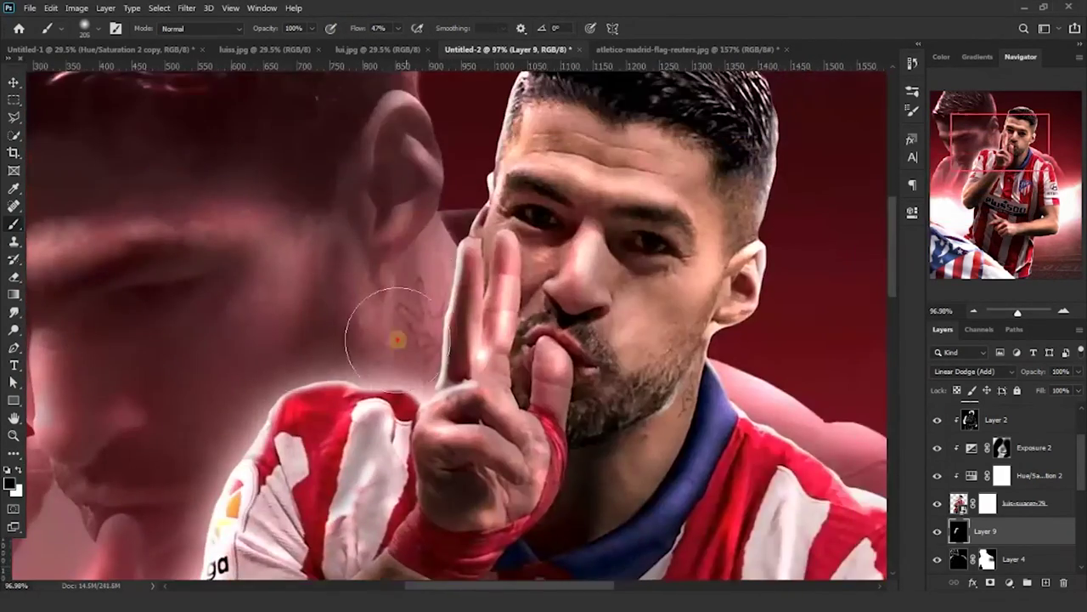
Step: Extend the rim glow around the player's head and shoulders, trimming the excess with black
{"action": "left_click_drag", "start_coordinate": [255, 442], "coordinate": [408, 297]}
{"action": "left_click_drag", "start_coordinate": [476, 297], "coordinate": [178, 397]}
{"action": "key", "text": "x"}
{"action": "left_click_drag", "start_coordinate": [285, 171], "coordinate": [273, 260]}
{"action": "key", "text": "x"}
{"action": "left_click_drag", "start_coordinate": [424, 178], "coordinate": [276, 260]}
{"action": "left_click_drag", "start_coordinate": [374, 408], "coordinate": [286, 257]}
{"action": "key", "text": "x"}
{"action": "mouse_move", "coordinate": [392, 183]}
{"action": "left_mouse_down"}
{"action": "mouse_move", "coordinate": [294, 347]}
{"action": "mouse_move", "coordinate": [396, 344]}
{"action": "left_mouse_up"}
{"action": "key", "text": "x"}
{"action": "left_click_drag", "start_coordinate": [425, 527], "coordinate": [398, 247]}
{"action": "key", "text": "x"}
Step: Paint the soft glow behind the Hyundai sleeve and bent elbow, alternating white and black
{"action": "left_click_drag", "start_coordinate": [489, 394], "coordinate": [453, 150]}
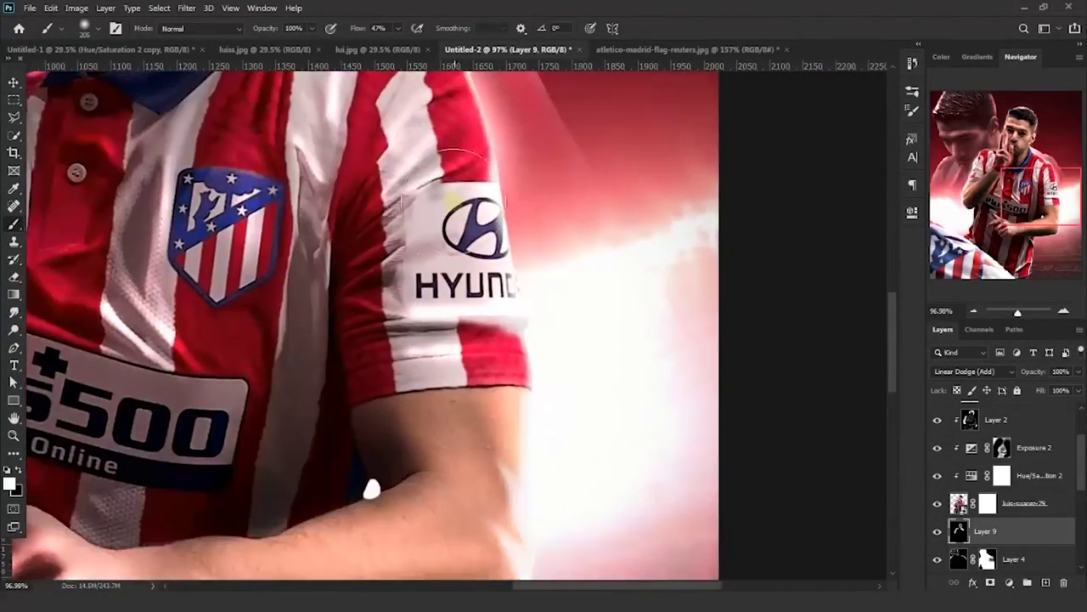
{"action": "left_click_drag", "start_coordinate": [529, 393], "coordinate": [538, 270]}
{"action": "key", "text": "x"}
{"action": "left_click_drag", "start_coordinate": [518, 424], "coordinate": [561, 192]}
{"action": "key", "text": "x"}
{"action": "key", "text": "x"}
{"action": "left_click_drag", "start_coordinate": [484, 351], "coordinate": [557, 329]}
{"action": "left_click_drag", "start_coordinate": [637, 284], "coordinate": [586, 381]}
{"action": "left_click_drag", "start_coordinate": [366, 425], "coordinate": [530, 256]}
{"action": "key", "text": "x"}
{"action": "left_click_drag", "start_coordinate": [499, 284], "coordinate": [445, 405]}
Step: Refine the glow along the player's arm and body outline with alternating black and white strokes
{"action": "left_click", "coordinate": [566, 269]}
{"action": "key", "text": "x"}
{"action": "left_click_drag", "start_coordinate": [565, 269], "coordinate": [553, 255]}
{"action": "key", "text": "x"}
{"action": "mouse_move", "coordinate": [408, 475]}
{"action": "left_mouse_down"}
{"action": "mouse_move", "coordinate": [448, 196]}
{"action": "mouse_move", "coordinate": [405, 298]}
{"action": "left_mouse_up"}
{"action": "key", "text": "x"}
{"action": "mouse_move", "coordinate": [590, 178]}
{"action": "left_mouse_down"}
{"action": "mouse_move", "coordinate": [498, 284]}
{"action": "mouse_move", "coordinate": [441, 293]}
{"action": "left_mouse_up"}
{"action": "left_click", "coordinate": [12, 435]}
{"action": "right_click", "coordinate": [369, 324]}
{"action": "left_click", "coordinate": [397, 332]}
Step: Create a new layer above Exposure 1 in Screen mode, filled with neutral black
{"action": "scroll", "coordinate": [1034, 443], "scroll_direction": "up", "scroll_amount": 2}
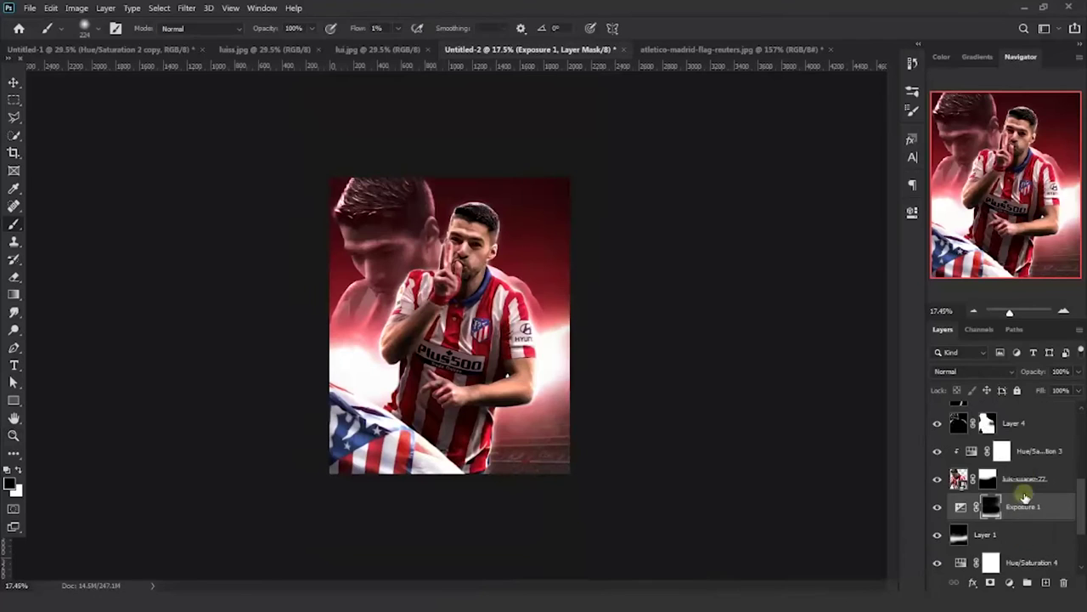
{"action": "left_click", "coordinate": [1043, 584], "text": "alt"}
{"action": "left_click", "coordinate": [476, 223]}
{"action": "left_click", "coordinate": [476, 378]}
{"action": "left_click", "coordinate": [446, 239]}
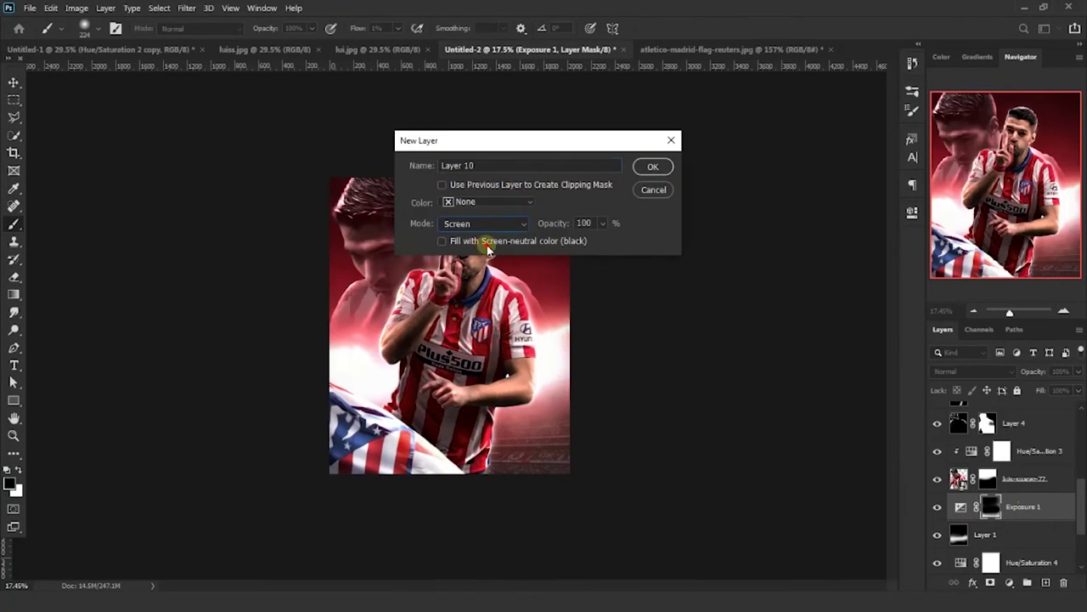
{"action": "key", "text": "Return"}
Step: Paint soft white haze over the upper stadium stands below the player's elbow on the Screen layer
{"action": "scroll", "coordinate": [529, 477], "scroll_direction": "up", "scroll_amount": 3}
{"action": "scroll", "coordinate": [561, 463], "scroll_direction": "up", "scroll_amount": 3}
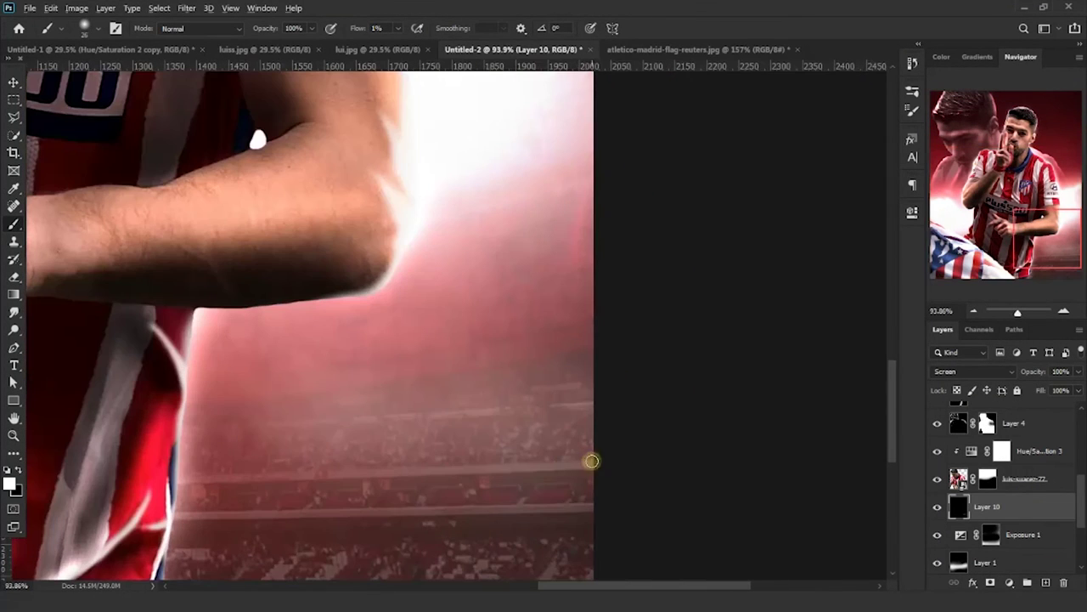
{"action": "left_click_drag", "start_coordinate": [370, 432], "coordinate": [442, 431]}
{"action": "left_click_drag", "start_coordinate": [288, 458], "coordinate": [586, 463]}
{"action": "left_click_drag", "start_coordinate": [476, 475], "coordinate": [465, 418]}
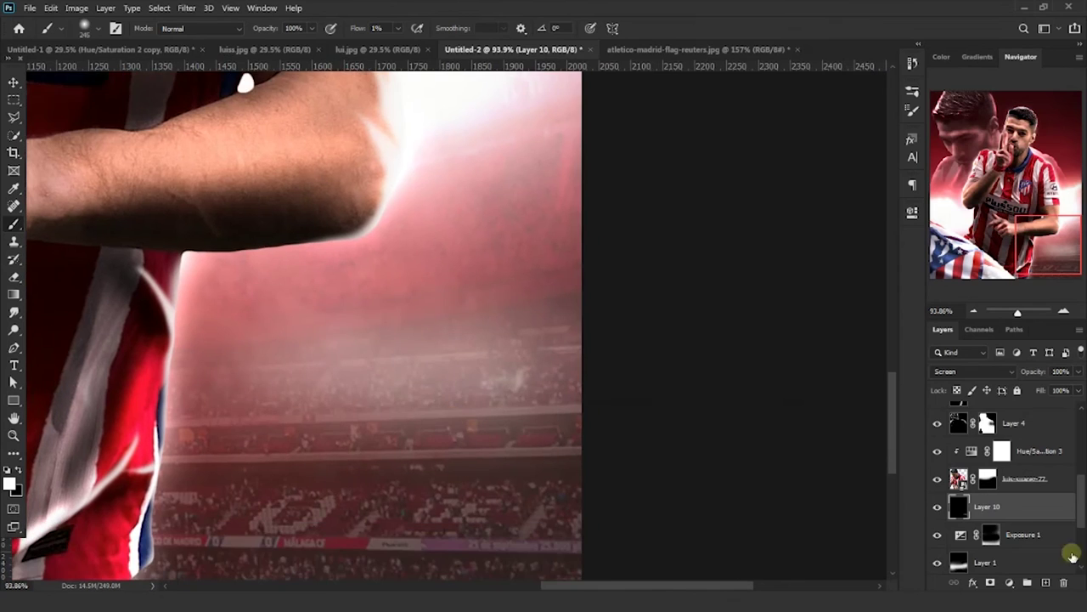
{"action": "scroll", "coordinate": [1070, 553], "scroll_direction": "down", "scroll_amount": 1}
{"action": "left_click_drag", "start_coordinate": [990, 477], "coordinate": [991, 518]}
{"action": "left_click_drag", "start_coordinate": [483, 427], "coordinate": [487, 397]}
Step: Spread the haze across the lower stands, sampling a muted stand colour for the brush
{"action": "mouse_move", "coordinate": [990, 498]}
{"action": "left_mouse_down"}
{"action": "mouse_move", "coordinate": [989, 472]}
{"action": "mouse_move", "coordinate": [1000, 555]}
{"action": "mouse_move", "coordinate": [992, 463]}
{"action": "left_mouse_up"}
{"action": "left_click_drag", "start_coordinate": [313, 363], "coordinate": [570, 367]}
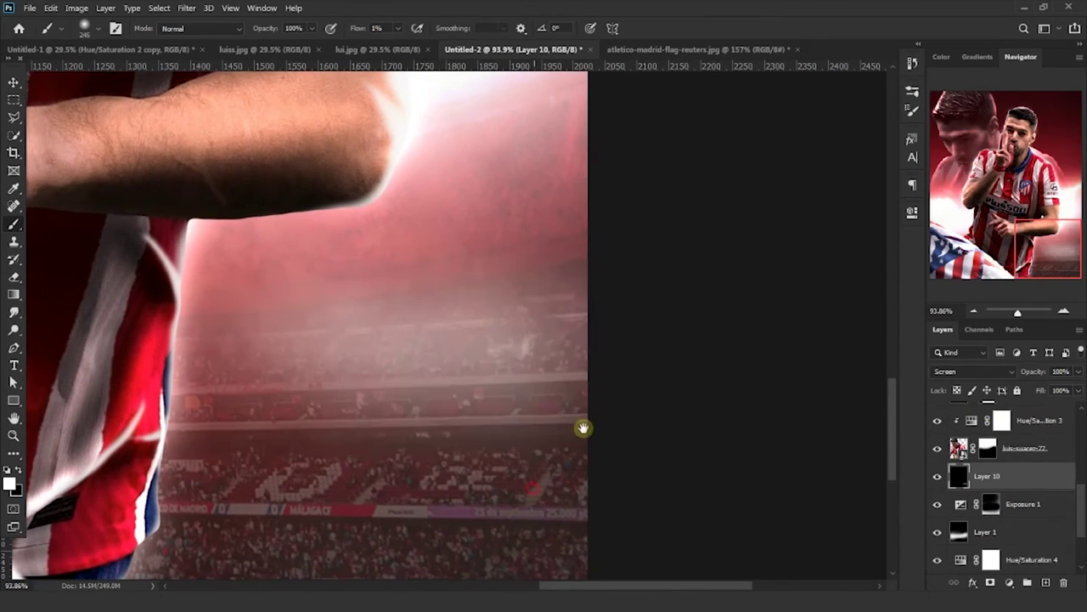
{"action": "left_click_drag", "start_coordinate": [560, 460], "coordinate": [272, 469]}
{"action": "left_click", "coordinate": [499, 508], "text": "alt"}
{"action": "left_click_drag", "start_coordinate": [495, 425], "coordinate": [483, 430]}
{"action": "scroll", "coordinate": [459, 448], "scroll_direction": "down", "scroll_amount": 6}
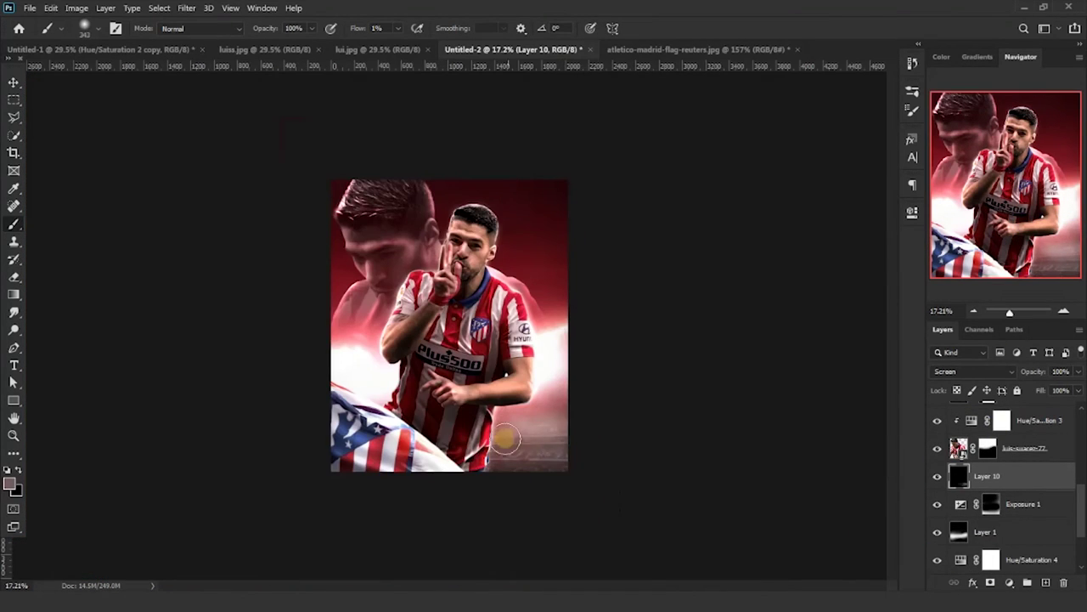
Step: Balance the haze over the lower-right stands with large soft black and white strokes, undoing one stroke
{"action": "scroll", "coordinate": [505, 438], "scroll_direction": "up", "scroll_amount": 3}
{"action": "key", "text": "x"}
{"action": "left_click_drag", "start_coordinate": [588, 514], "coordinate": [649, 513]}
{"action": "key", "text": "ctrl+z"}
{"action": "left_click_drag", "start_coordinate": [643, 514], "coordinate": [636, 515]}
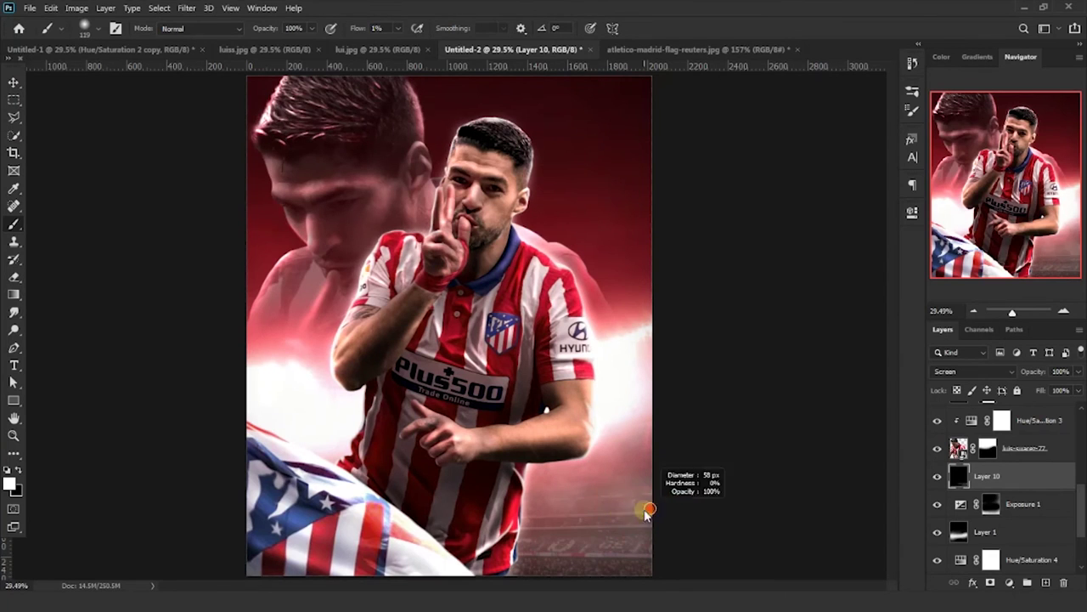
{"action": "left_click_drag", "start_coordinate": [501, 529], "coordinate": [586, 534]}
{"action": "key", "text": "x"}
{"action": "scroll", "coordinate": [535, 517], "scroll_direction": "down", "scroll_amount": 3}
{"action": "right_click", "coordinate": [533, 515]}
{"action": "key", "text": "Escape"}
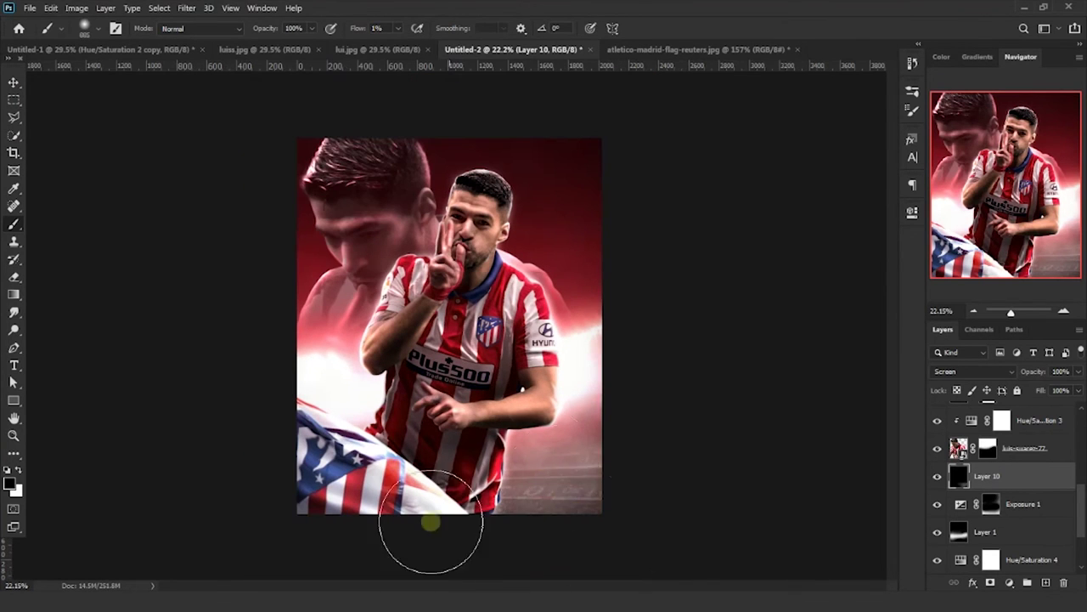
{"action": "left_click", "coordinate": [12, 435]}
{"action": "left_click", "coordinate": [408, 28]}
Step: Stamp all visible layers into a new layer above Group 1 and convert it to a smart object
{"action": "scroll", "coordinate": [927, 454], "scroll_direction": "up", "scroll_amount": 2}
{"action": "left_click", "coordinate": [981, 418]}
{"action": "scroll", "coordinate": [994, 421], "scroll_direction": "up", "scroll_amount": 5}
{"action": "left_click", "coordinate": [1021, 415]}
{"action": "key", "text": "ctrl+alt+shift+e"}
{"action": "right_click", "coordinate": [1024, 416]}
{"action": "left_click", "coordinate": [931, 205]}
Step: Open the Camera Raw filter and set exposure +0.20, contrast +7, texture +16, clarity +15 and vibrance -5
{"action": "left_click", "coordinate": [187, 8]}
{"action": "left_click", "coordinate": [221, 89]}
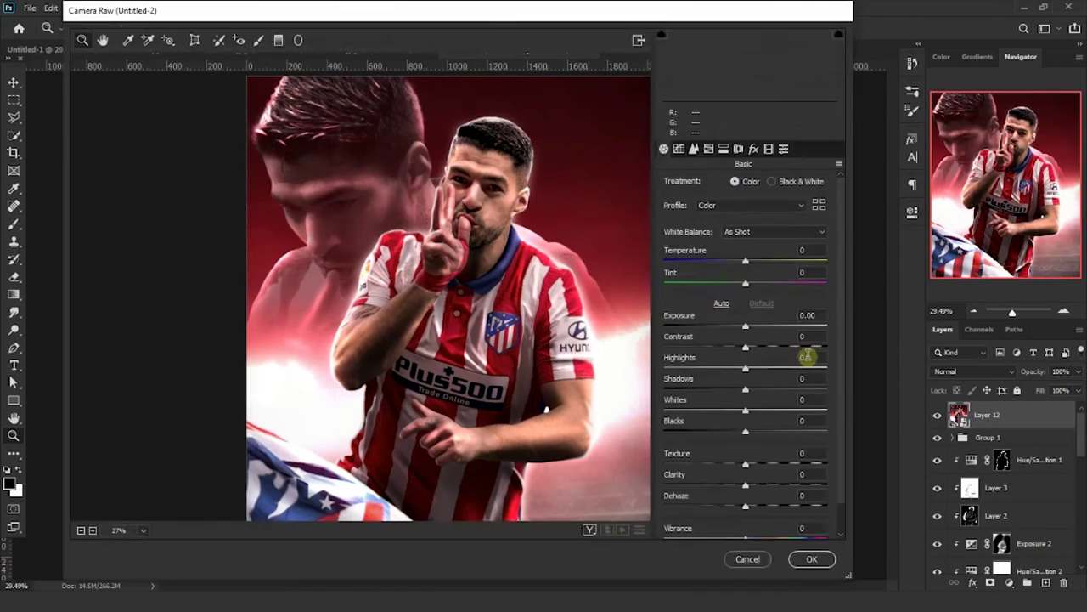
{"action": "left_click_drag", "start_coordinate": [745, 325], "coordinate": [751, 328]}
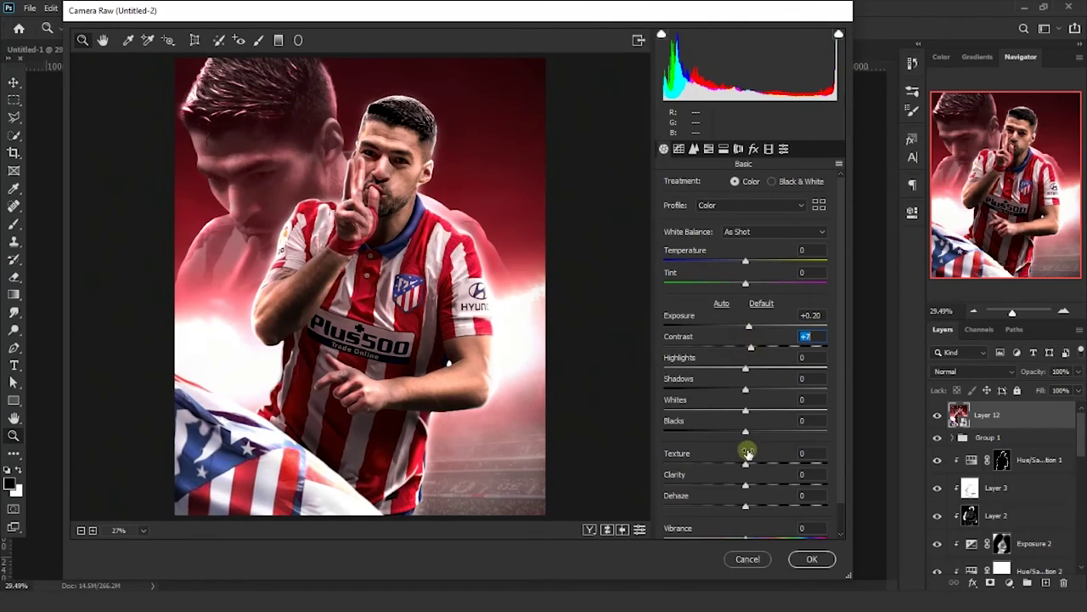
{"action": "scroll", "coordinate": [748, 501], "scroll_direction": "down", "scroll_amount": 3}
{"action": "left_click_drag", "start_coordinate": [746, 507], "coordinate": [742, 508]}
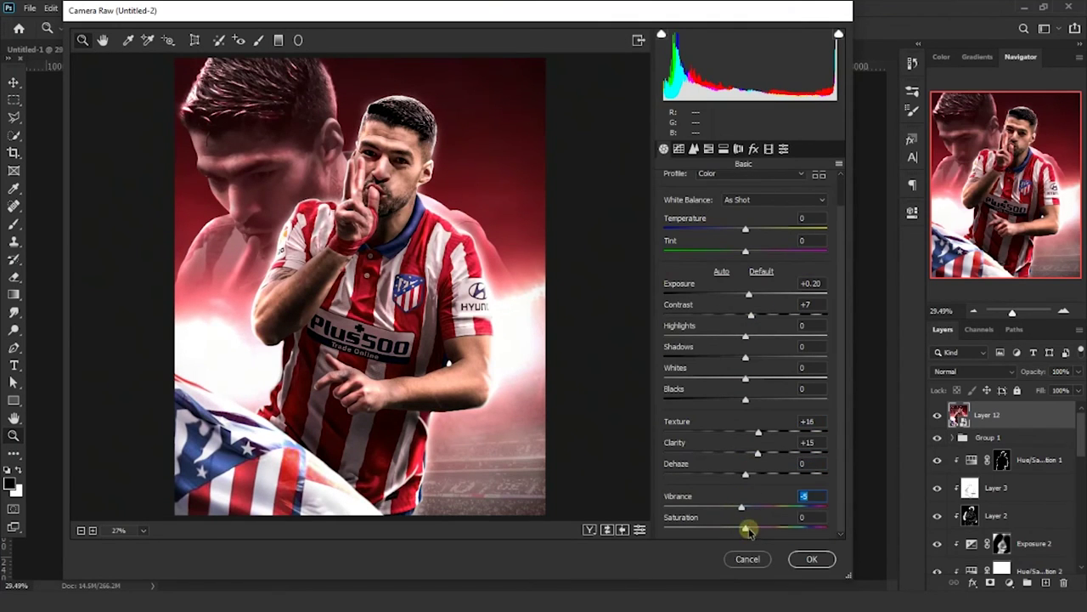
Step: On the tone curve, lift the black point and lower the midtones to input 124, output 108
{"action": "left_click", "coordinate": [678, 149]}
{"action": "left_click_drag", "start_coordinate": [665, 420], "coordinate": [664, 411]}
{"action": "left_click_drag", "start_coordinate": [743, 341], "coordinate": [747, 350]}
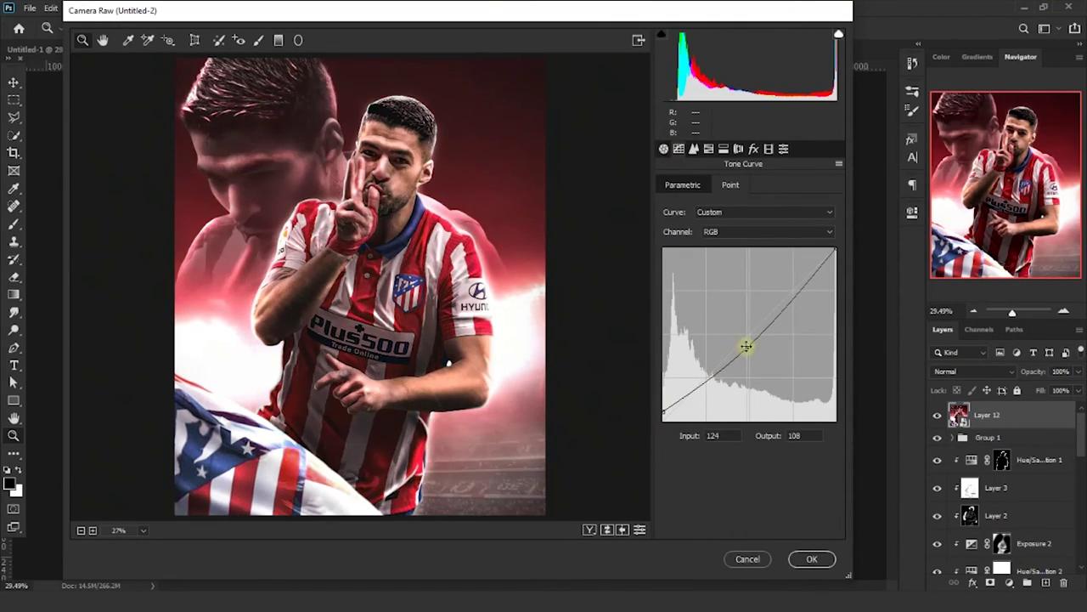
Step: Fine-tune the individual colour ranges in Camera Raw's HSL adjustments
{"action": "left_click", "coordinate": [708, 149]}
{"action": "left_click_drag", "start_coordinate": [749, 235], "coordinate": [740, 235]}
{"action": "left_click_drag", "start_coordinate": [750, 256], "coordinate": [781, 234]}
{"action": "left_click", "coordinate": [767, 186]}
{"action": "left_click", "coordinate": [749, 207]}
Step: Set texture +9, clarity +24, vibrance +16 and saturation -18, and apply the Camera Raw filter
{"action": "left_click", "coordinate": [664, 149]}
{"action": "scroll", "coordinate": [779, 474], "scroll_direction": "down", "scroll_amount": 3}
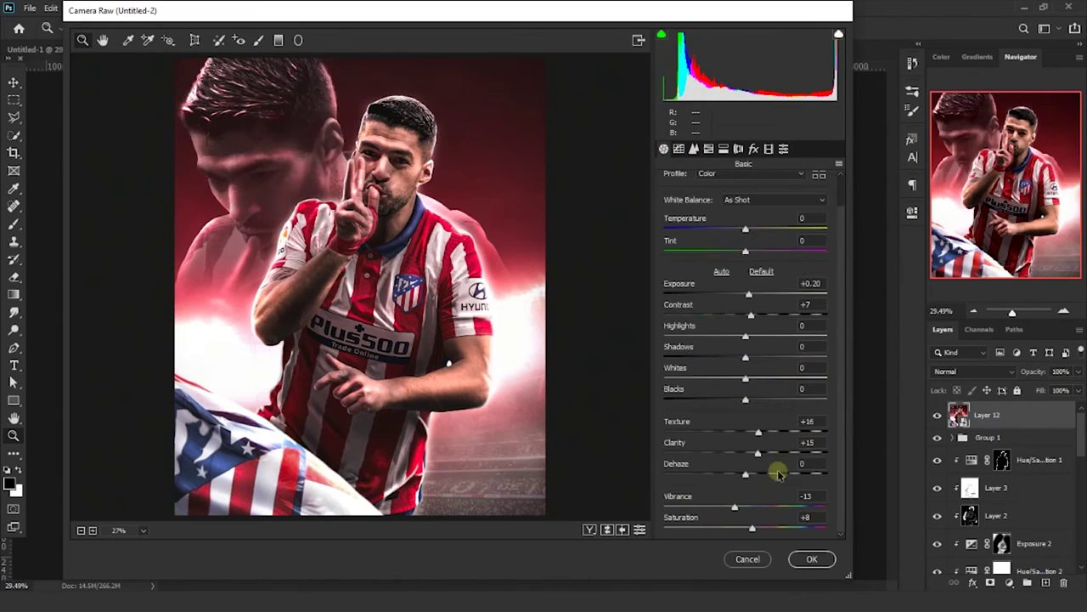
{"action": "left_click_drag", "start_coordinate": [773, 528], "coordinate": [732, 528]}
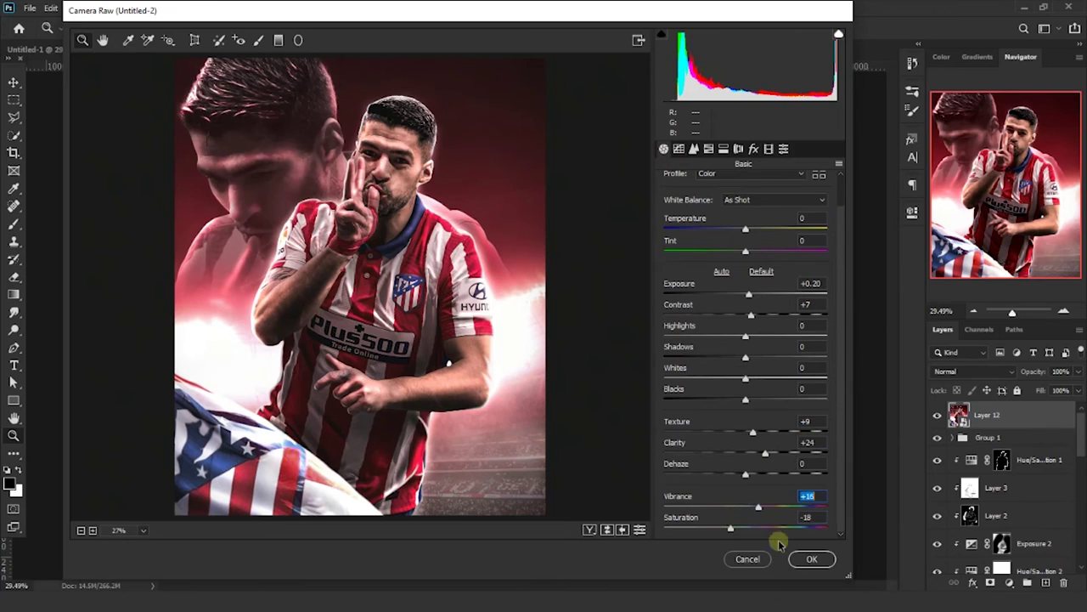
{"action": "left_click", "coordinate": [812, 558]}
Step: Add an Exposure adjustment layer above the stamped layer with exposure +0.49 and offset +0.0738
{"action": "left_click", "coordinate": [1009, 582]}
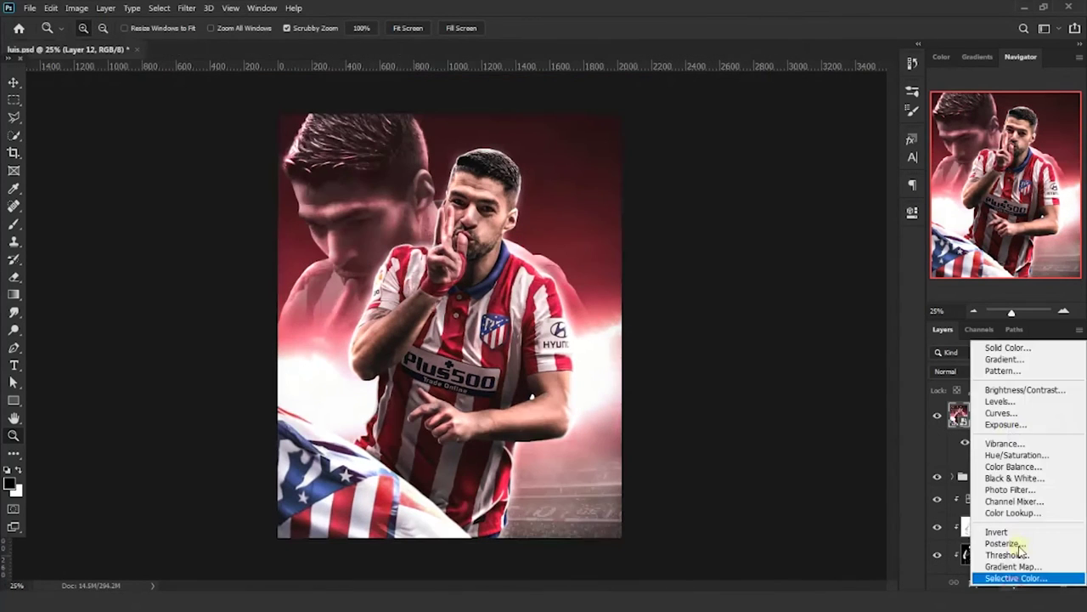
{"action": "left_click", "coordinate": [1002, 427]}
{"action": "left_click_drag", "start_coordinate": [796, 287], "coordinate": [803, 287]}
{"action": "left_click_drag", "start_coordinate": [795, 313], "coordinate": [807, 312]}
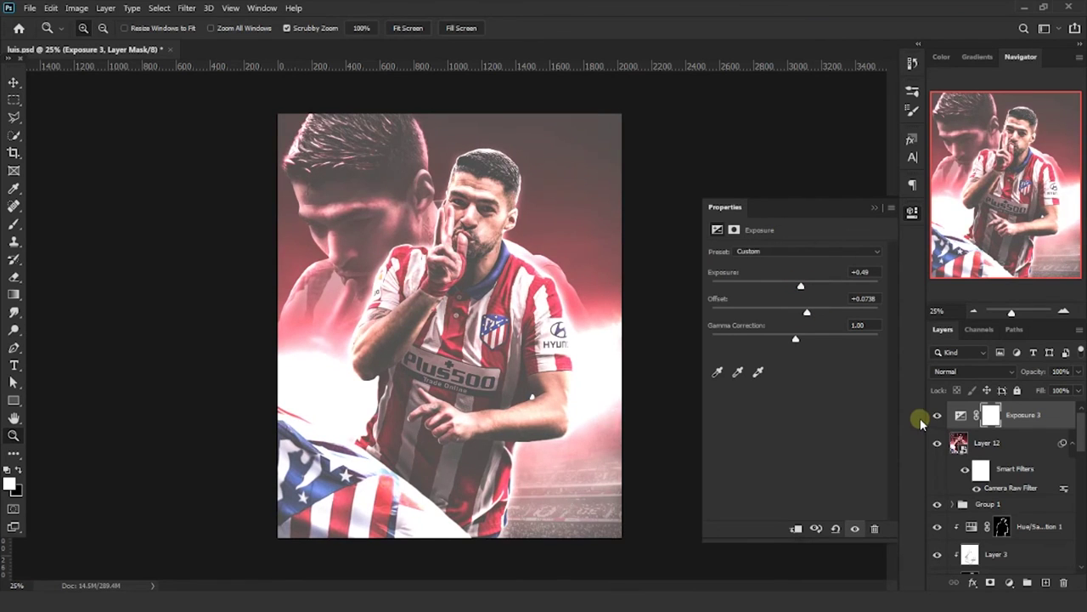
Step: Invert the Exposure mask and paint the effect back across the poster's middle with a very large soft white brush
{"action": "key", "text": "ctrl+i"}
{"action": "key", "text": "b"}
{"action": "mouse_move", "coordinate": [316, 344]}
{"action": "left_mouse_down"}
{"action": "mouse_move", "coordinate": [617, 343]}
{"action": "mouse_move", "coordinate": [546, 360]}
{"action": "mouse_move", "coordinate": [589, 289]}
{"action": "mouse_move", "coordinate": [232, 380]}
{"action": "mouse_move", "coordinate": [329, 279]}
{"action": "mouse_move", "coordinate": [297, 428]}
{"action": "mouse_move", "coordinate": [652, 383]}
{"action": "left_mouse_up"}
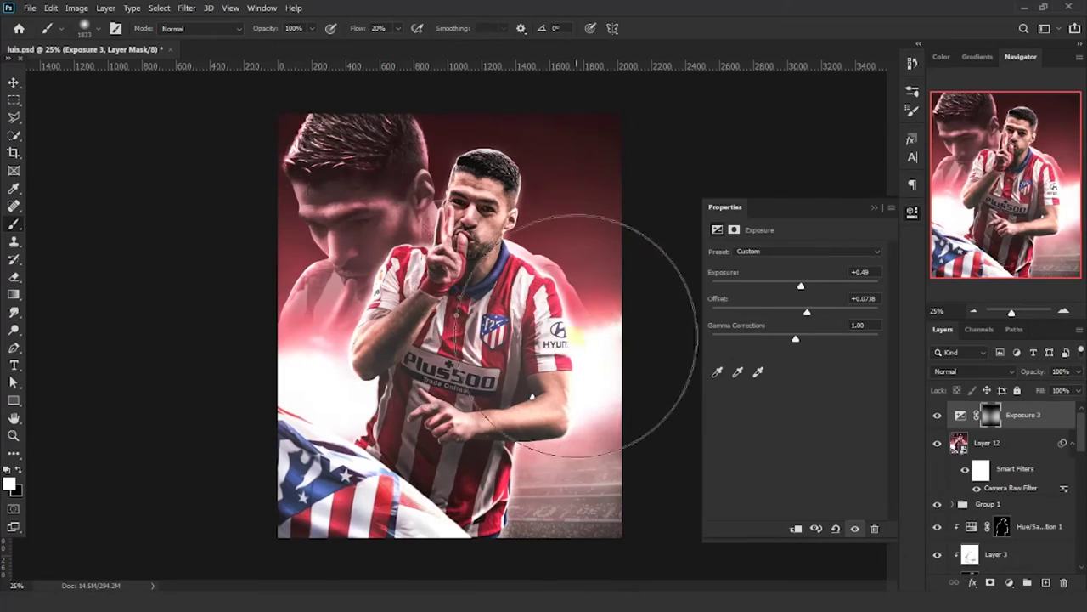
{"action": "left_click", "coordinate": [439, 480]}
{"action": "left_click_drag", "start_coordinate": [467, 281], "coordinate": [388, 289]}
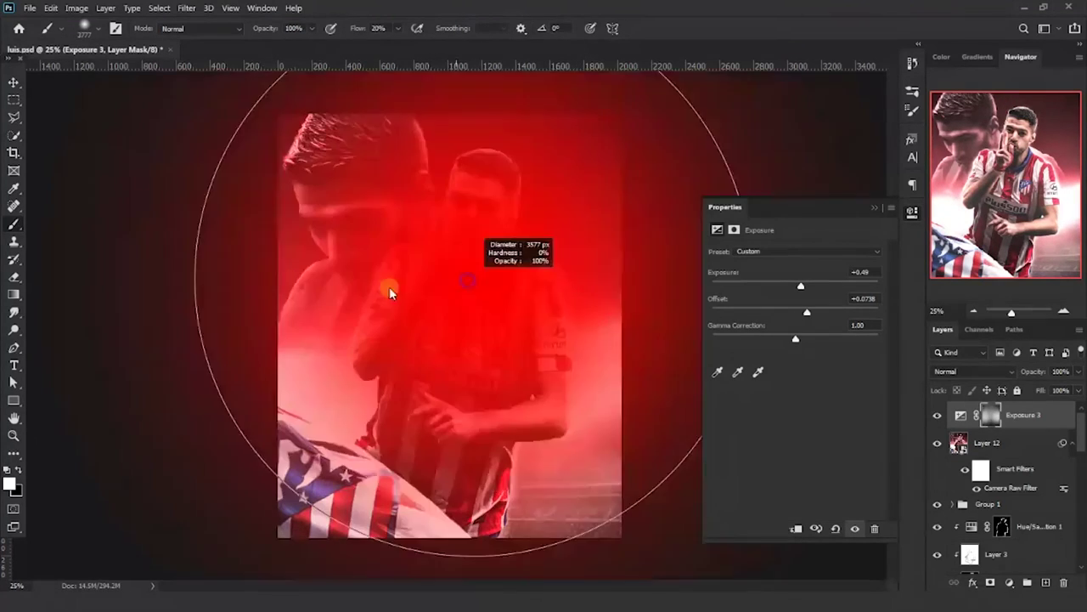
{"action": "left_click", "coordinate": [886, 210]}
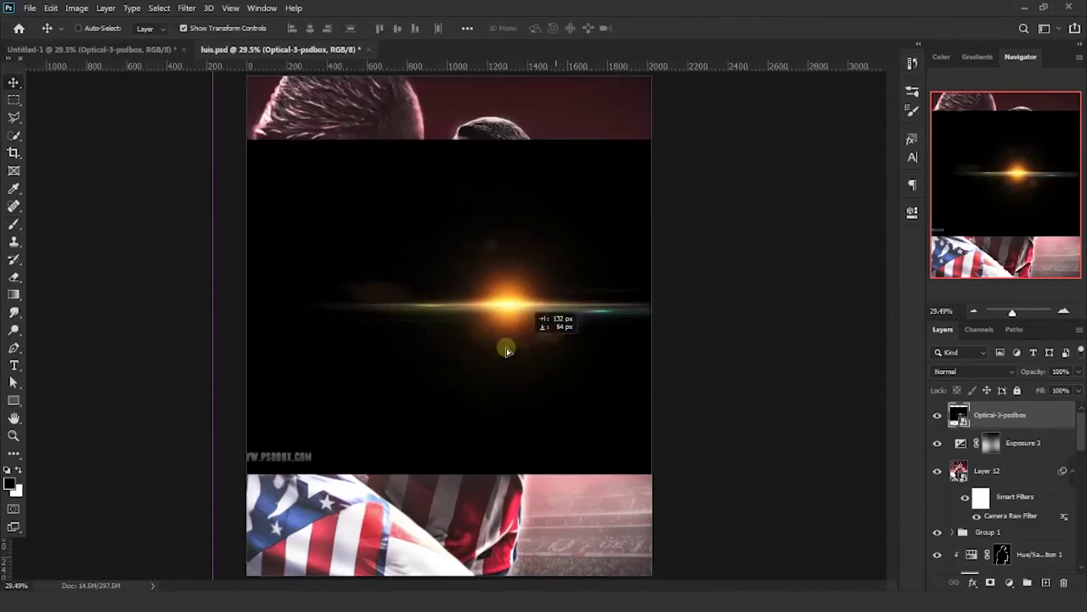
Step: Position the optical flare image over the middle of the poster and set its blend mode to Screen
{"action": "left_click_drag", "start_coordinate": [505, 345], "coordinate": [516, 395]}
{"action": "left_click", "coordinate": [959, 371]}
{"action": "left_click", "coordinate": [950, 366]}
Step: Squash the flare to about 64% width and 36% height, centring it on the poster's right edge behind the player's arm
{"action": "left_click_drag", "start_coordinate": [660, 345], "coordinate": [772, 375]}
{"action": "left_click_drag", "start_coordinate": [646, 177], "coordinate": [648, 259]}
{"action": "left_click_drag", "start_coordinate": [328, 392], "coordinate": [118, 393]}
{"action": "left_click_drag", "start_coordinate": [386, 348], "coordinate": [526, 349]}
{"action": "left_click_drag", "start_coordinate": [604, 370], "coordinate": [599, 339]}
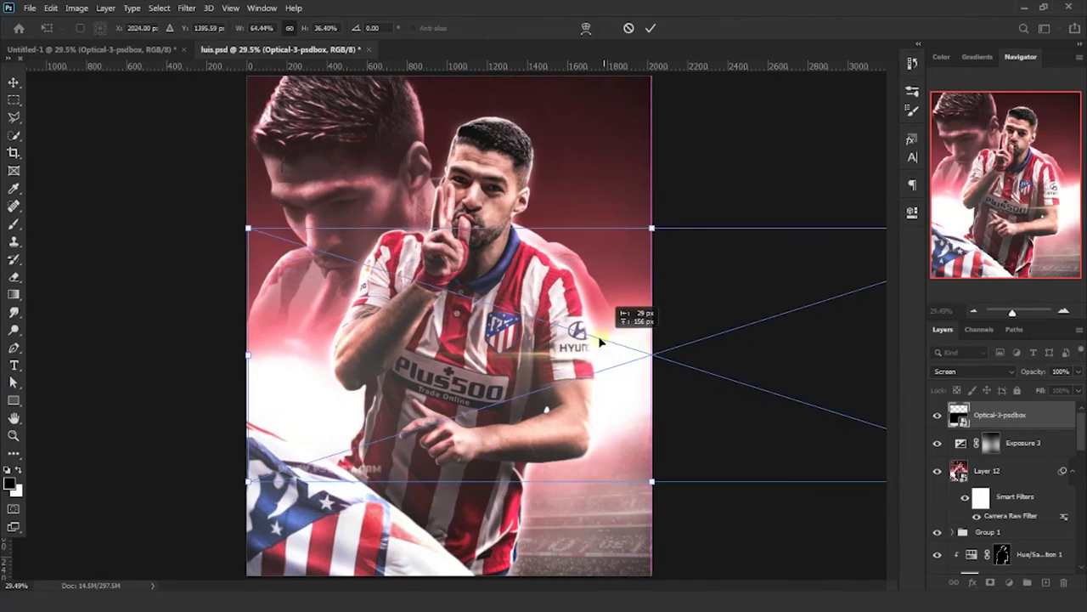
{"action": "key", "text": "Return"}
Step: Duplicate the flare layer and place the copy over the bright glow at the poster's left, beside the player's bent elbow
{"action": "key", "text": "ctrl+j"}
{"action": "left_click_drag", "start_coordinate": [383, 341], "coordinate": [287, 362]}
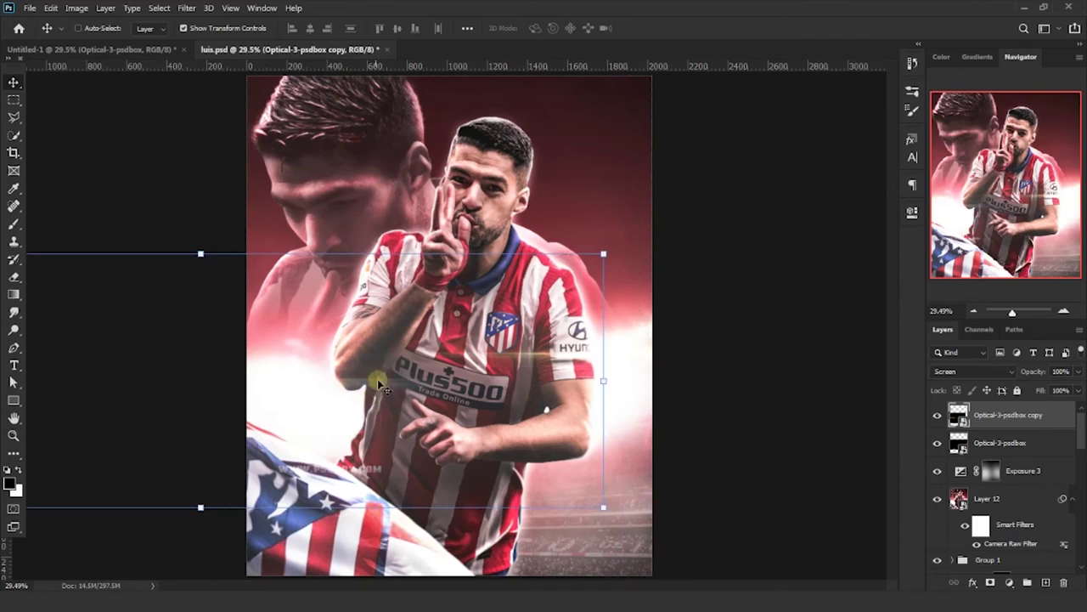
{"action": "left_click_drag", "start_coordinate": [379, 384], "coordinate": [470, 394]}
{"action": "left_click", "coordinate": [14, 435]}
{"action": "left_click_drag", "start_coordinate": [463, 353], "coordinate": [548, 352]}
{"action": "key", "text": "ctrl+0"}
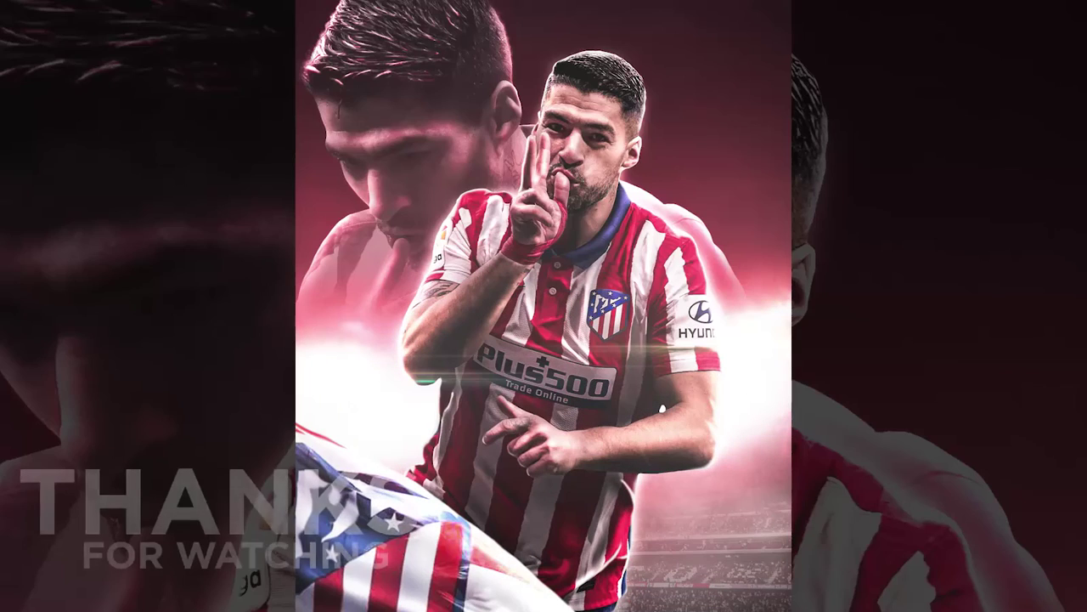